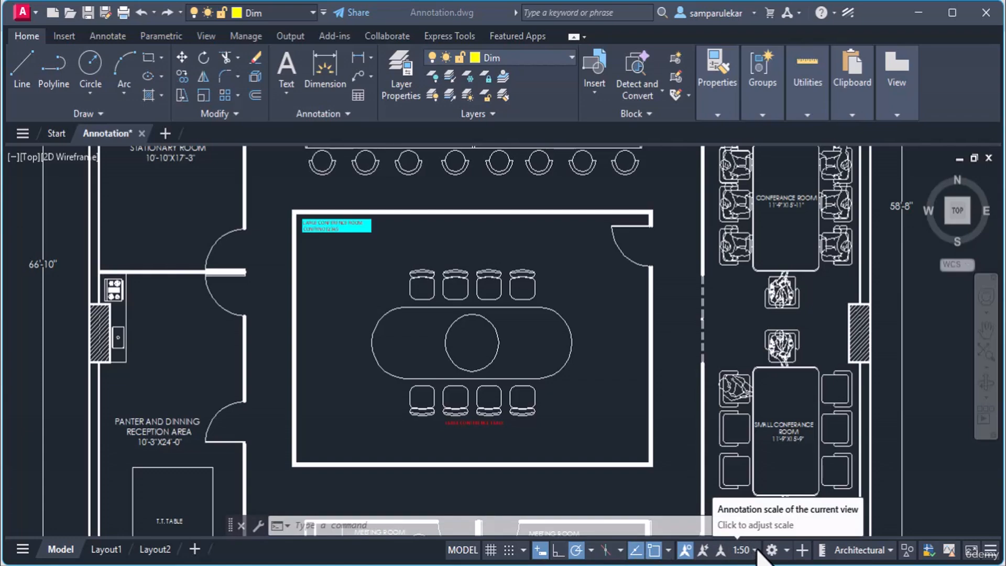
Step: Set the annotation scale of the current view to 1:1
left_click(755, 551)
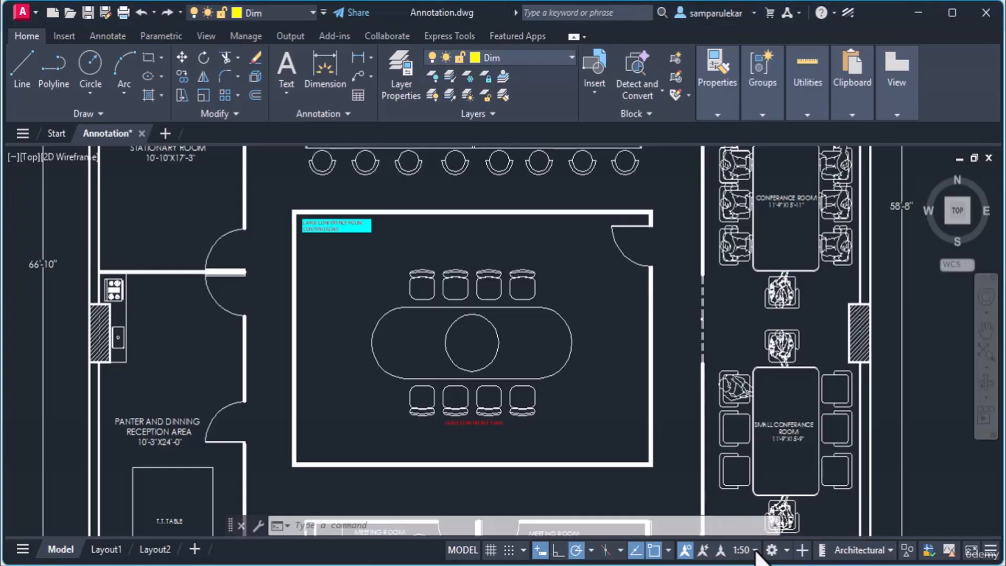
left_click(755, 551)
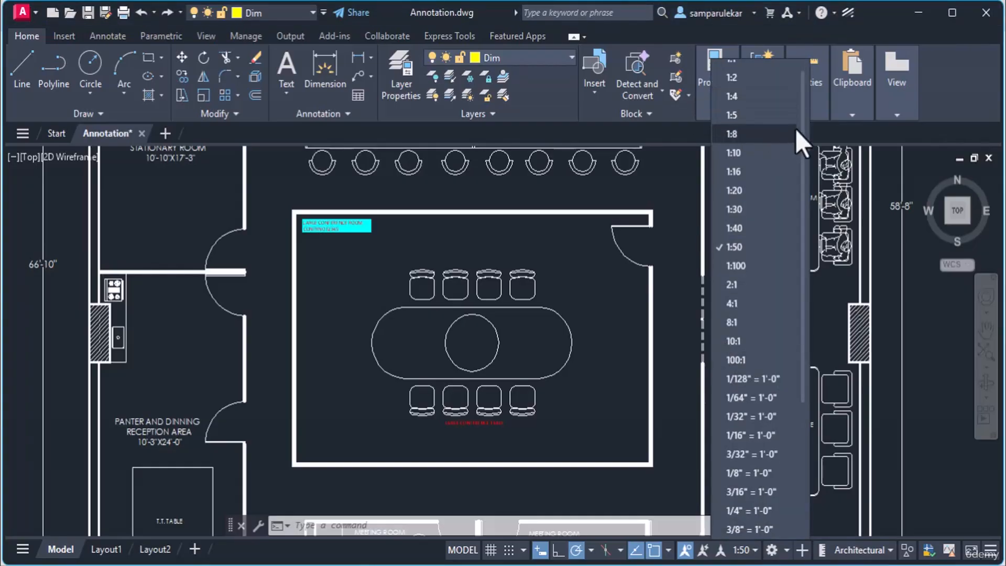
left_click_drag(803, 121, 798, 74)
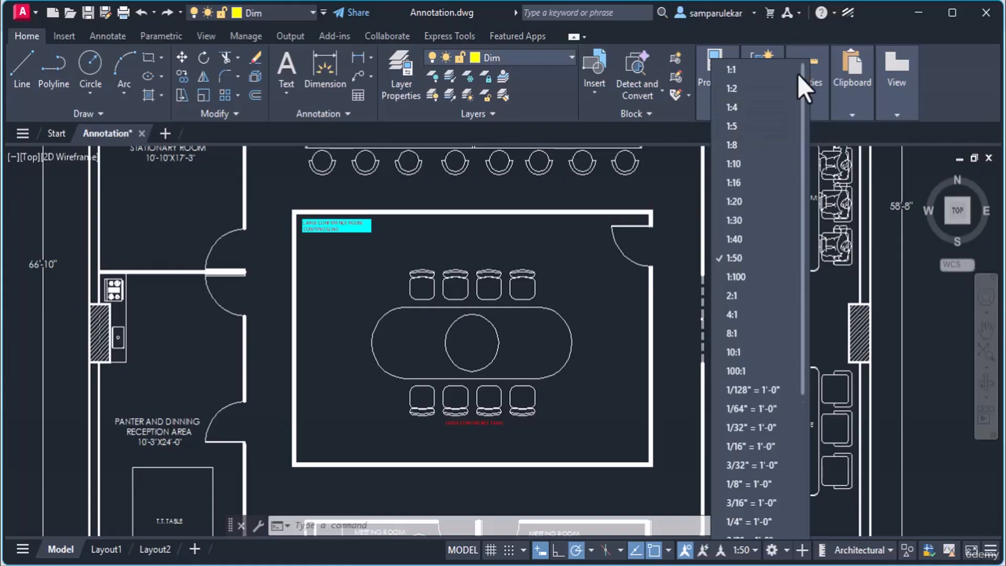
left_click(775, 72)
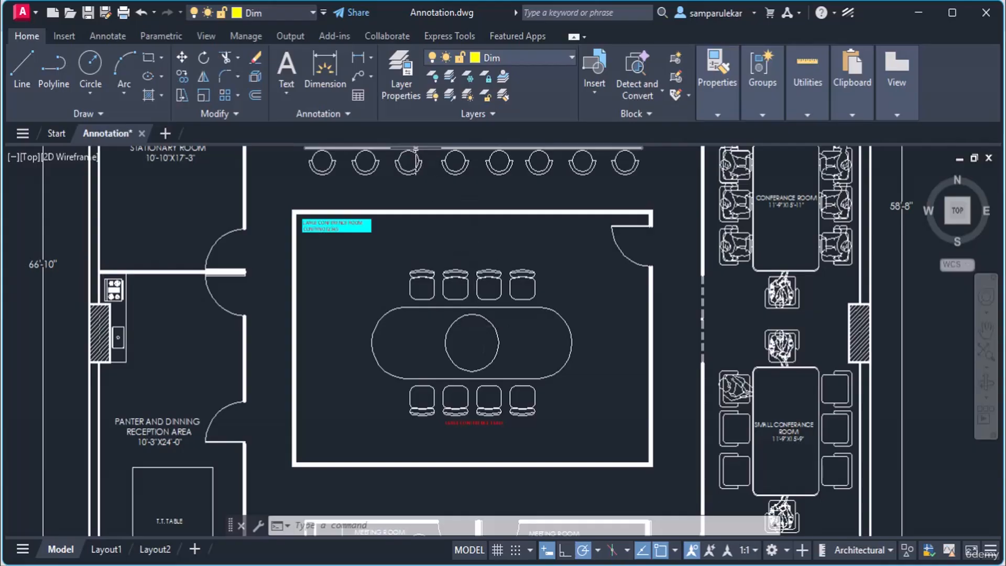
Step: Review the drawing's layer list and make Training_Anno the current dimension style
left_click(396, 102)
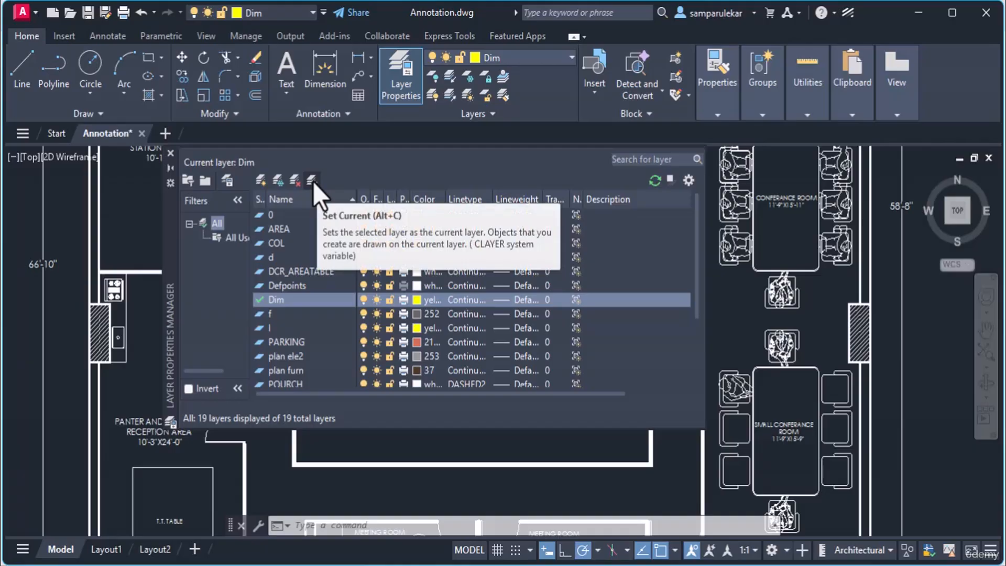
left_click(171, 155)
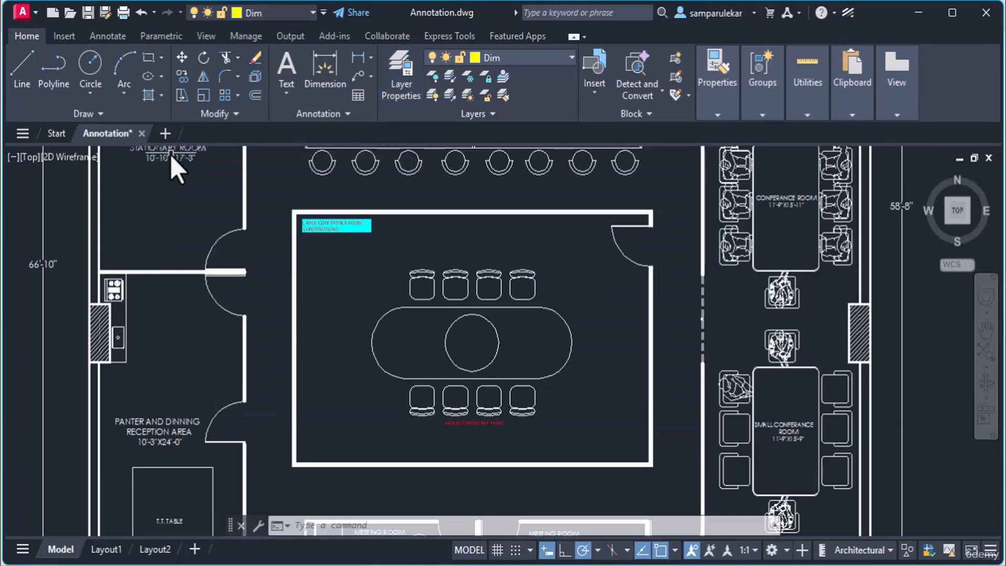
left_click(343, 116)
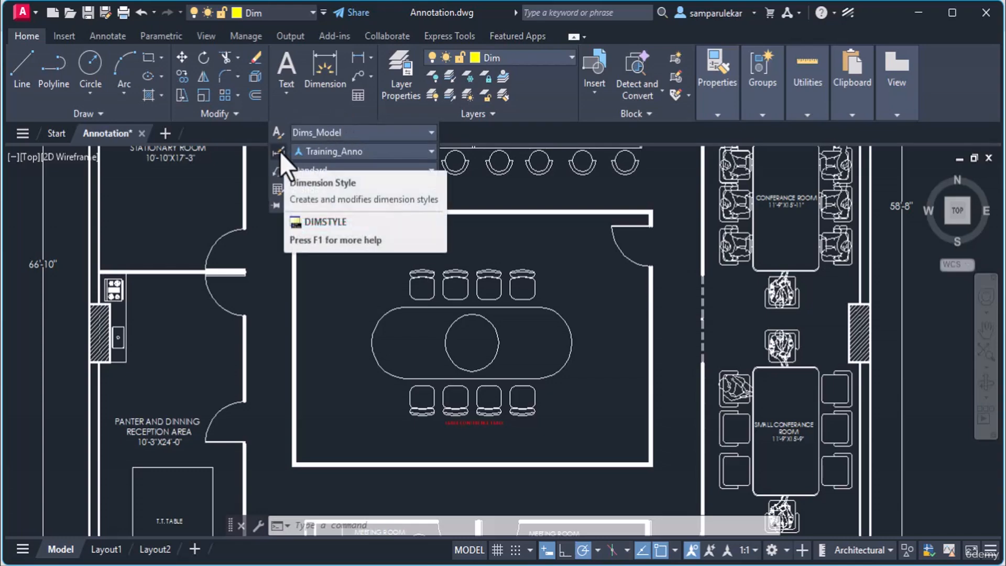
left_click(316, 152)
scroll(386, 241, "up", 1)
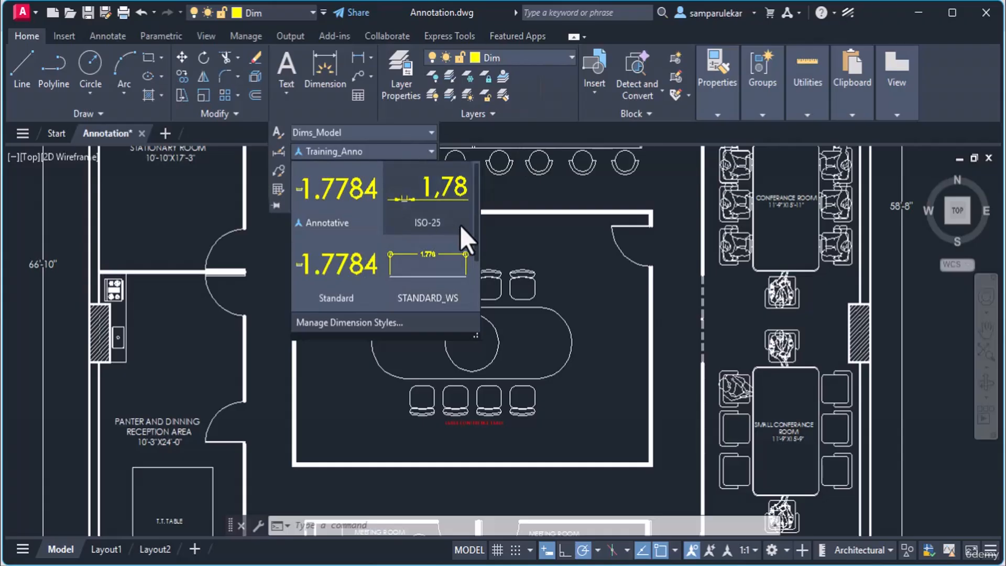
scroll(473, 262, "down", 1)
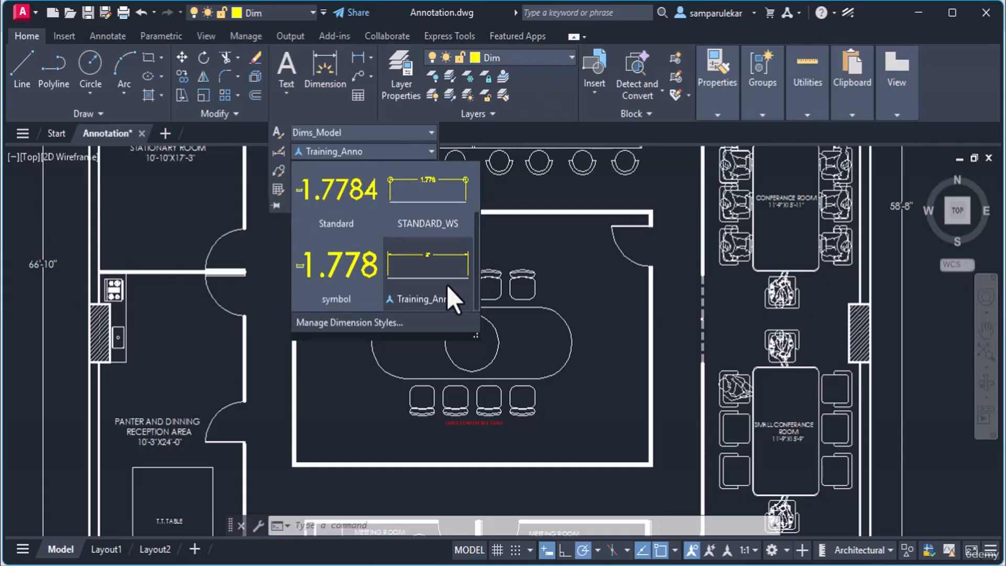
left_click(446, 274)
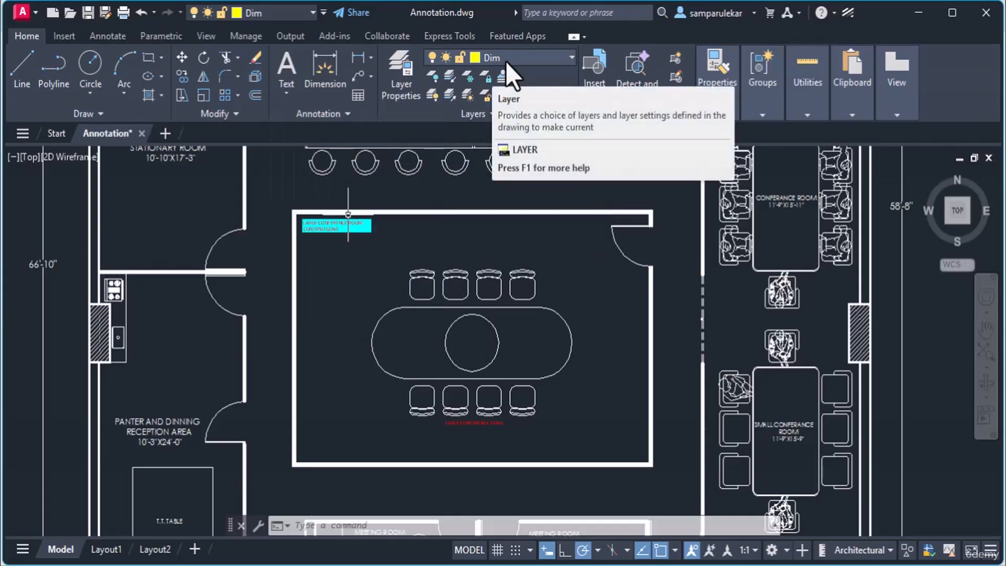
Step: Add a horizontal linear dimension along the large conference table's upper straight edge, with its dimension line above the chairs
left_click(342, 119)
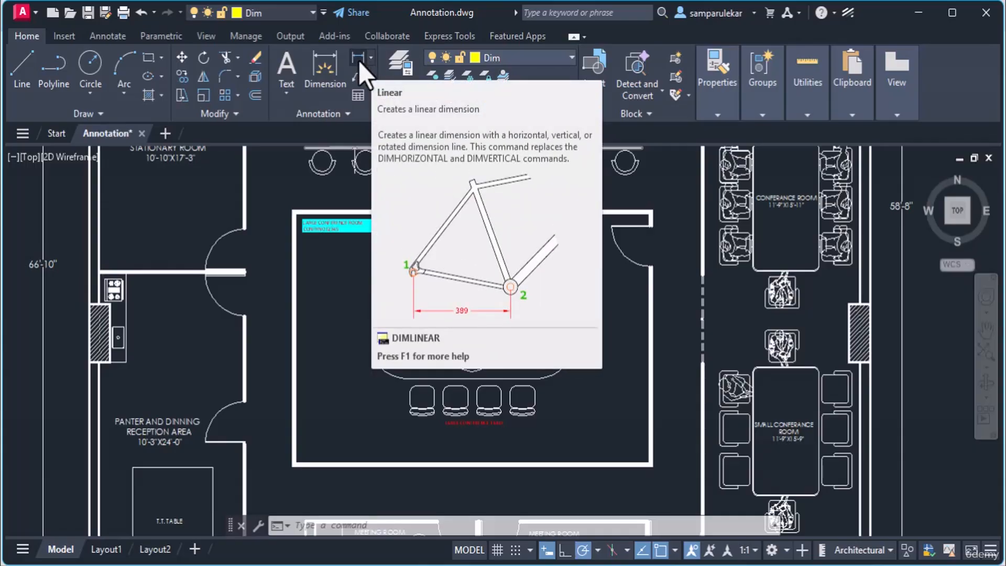
left_click(358, 60)
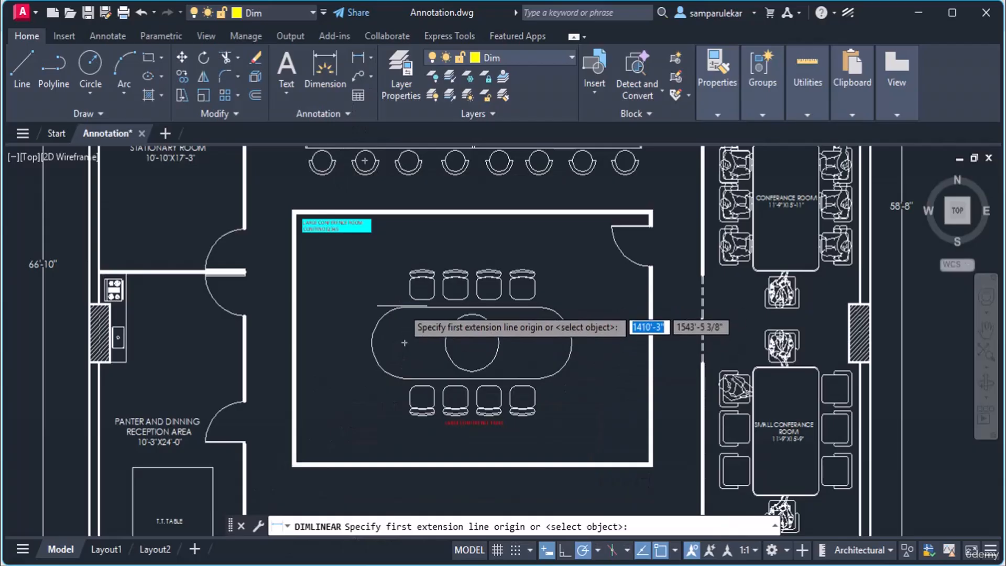
left_click(404, 308)
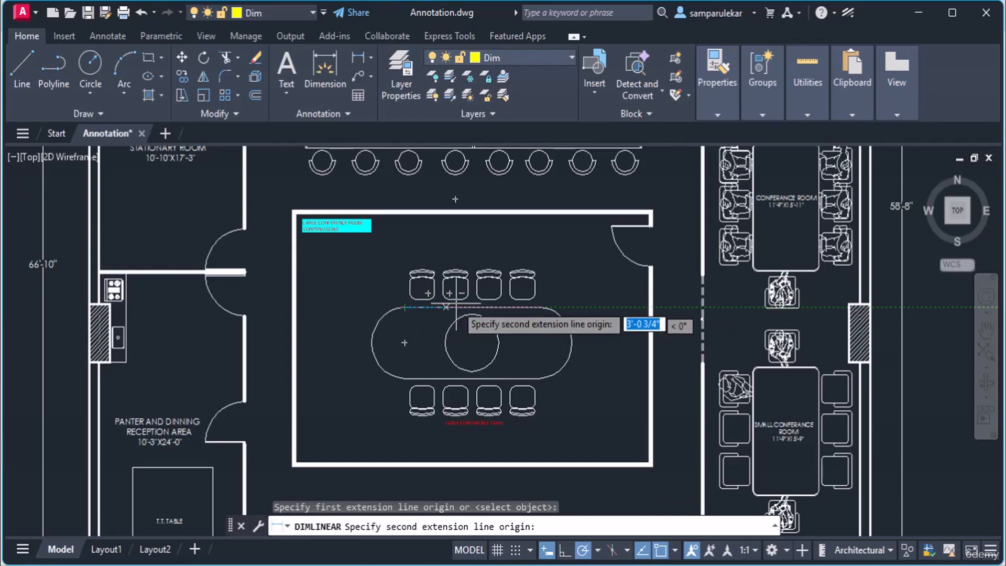
left_click(542, 316)
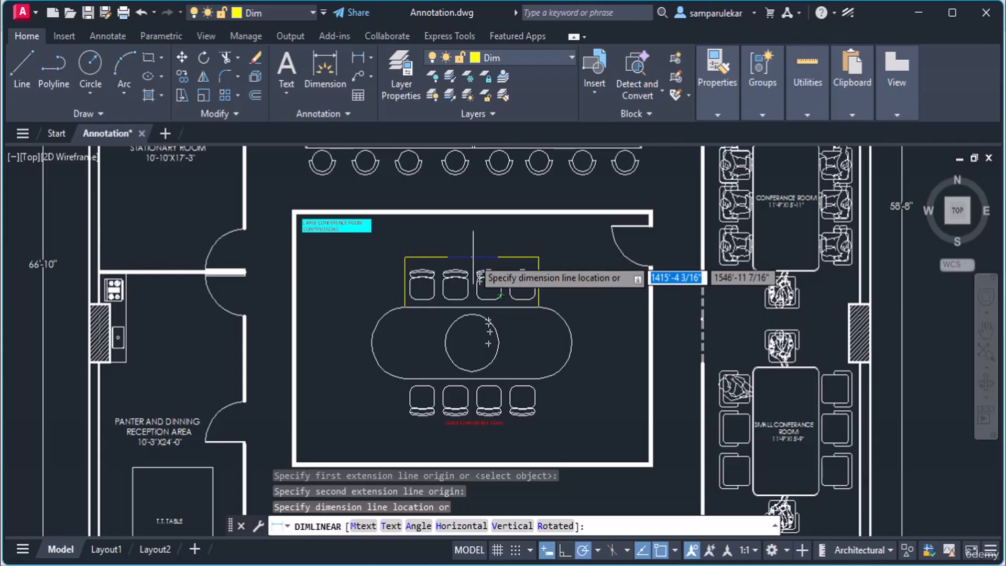
left_click(473, 256)
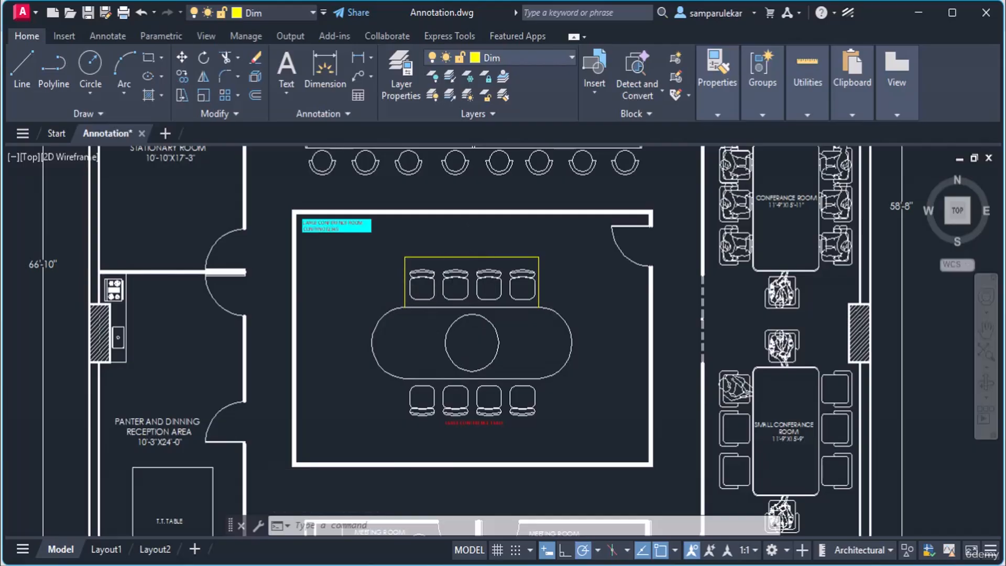
Step: Examine the size of the text on the new table dimension up close and against the furniture
scroll(464, 259, "up", 3)
scroll(468, 259, "up", 5)
scroll(440, 225, "up", 4)
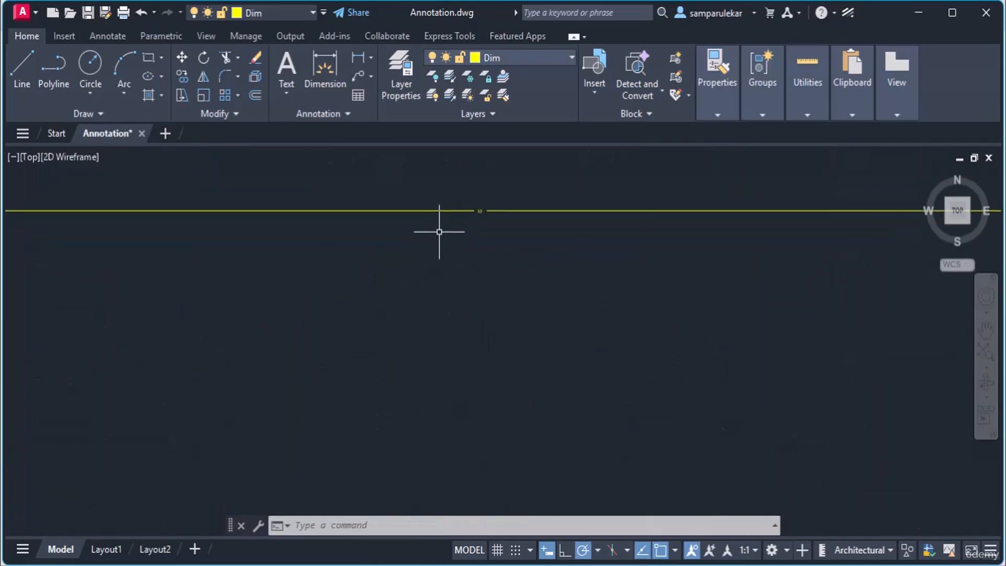
scroll(483, 216, "up", 8)
scroll(466, 218, "down", 1)
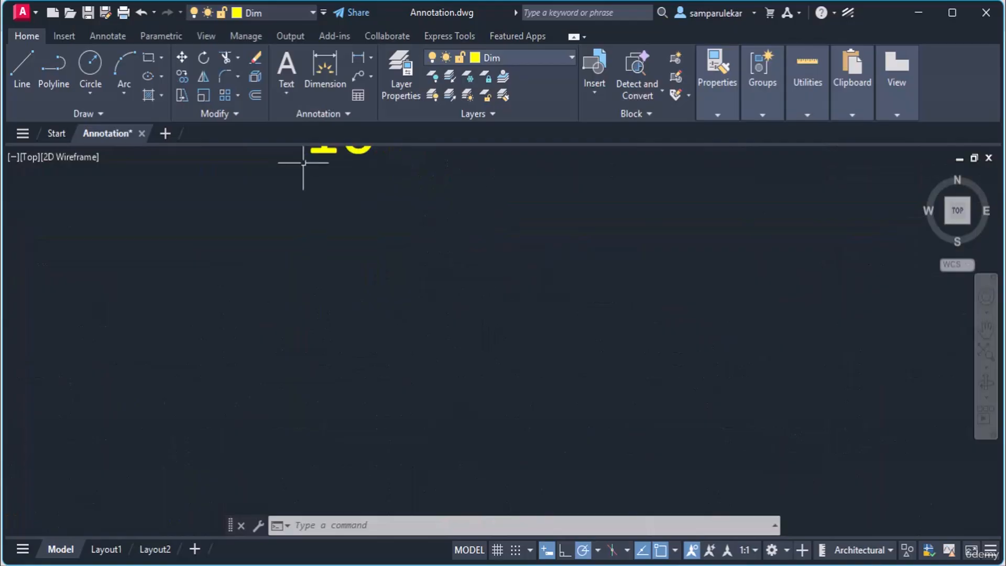
scroll(373, 198, "down", 5)
scroll(373, 198, "down", 5)
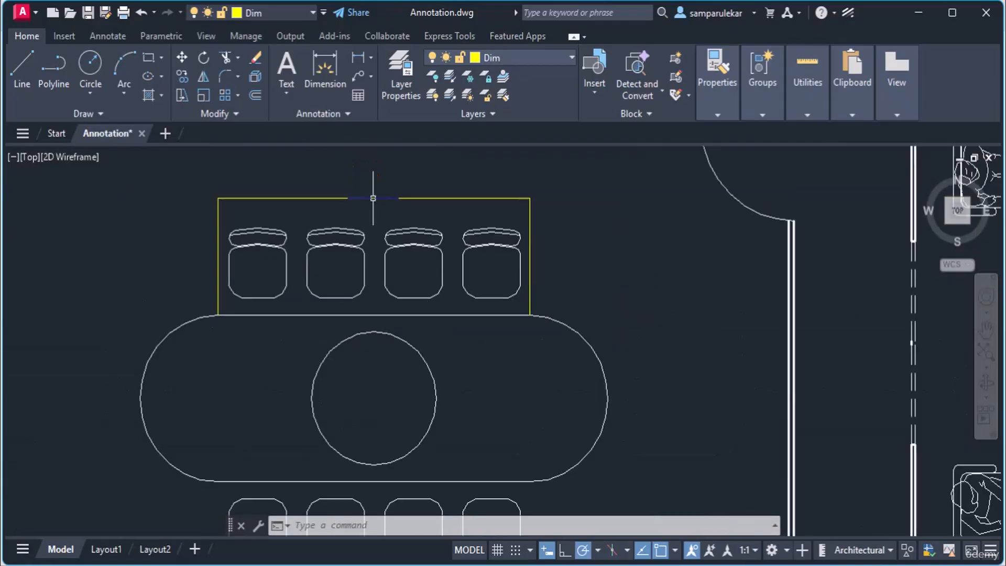
scroll(373, 199, "up", 3)
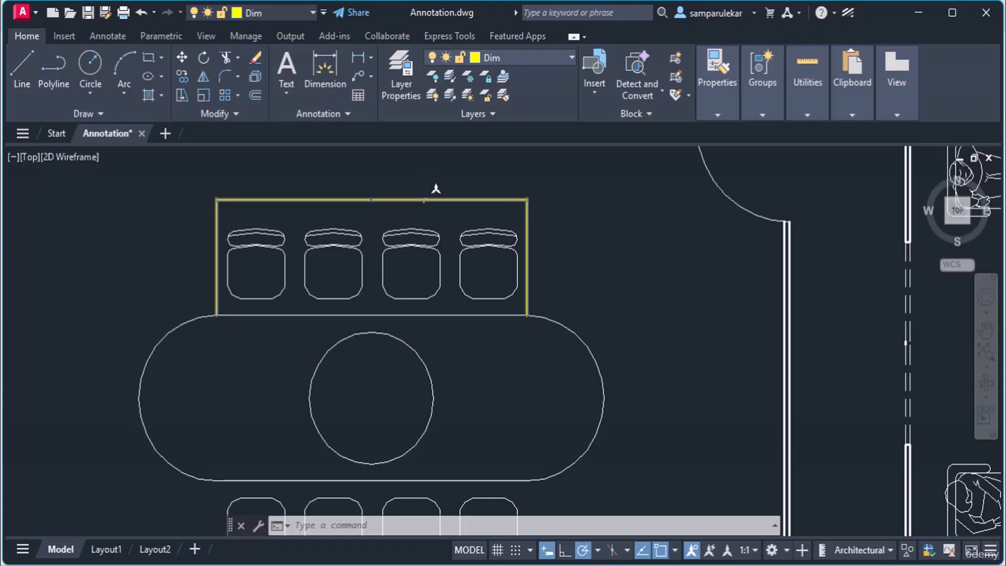
Step: Modify the Training_Anno dimension style to use a text height of 1/15"
left_click(434, 200)
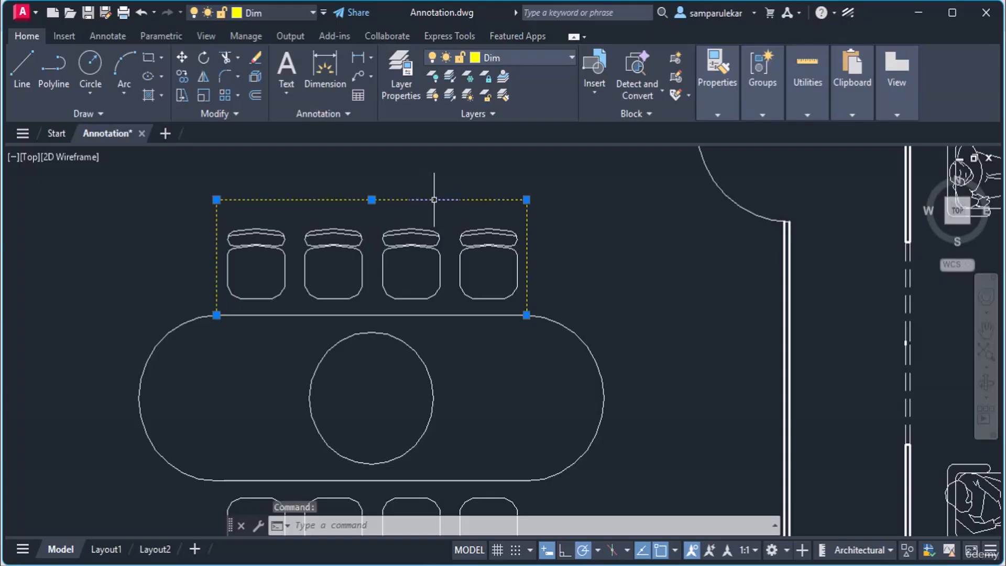
left_click(330, 113)
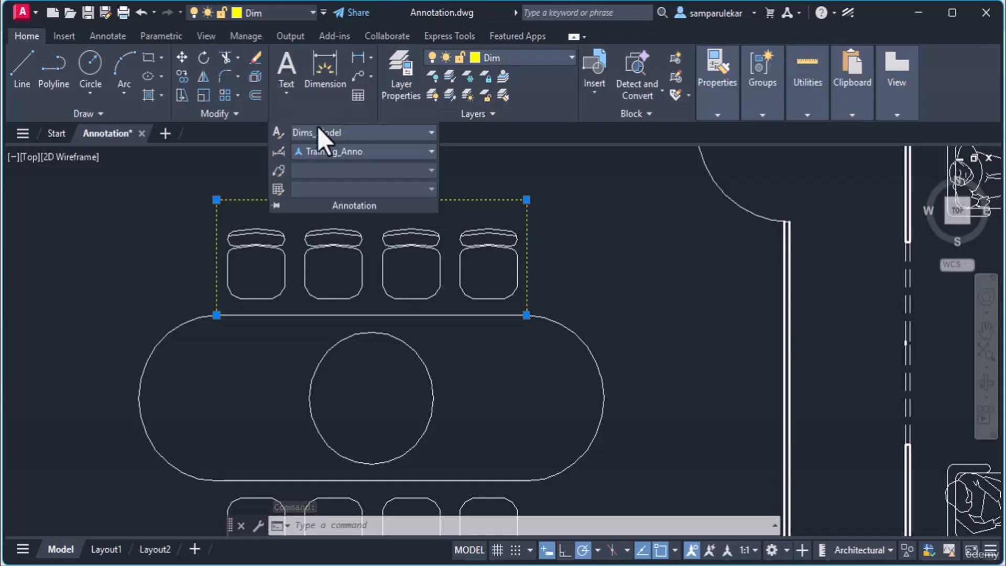
left_click(281, 151)
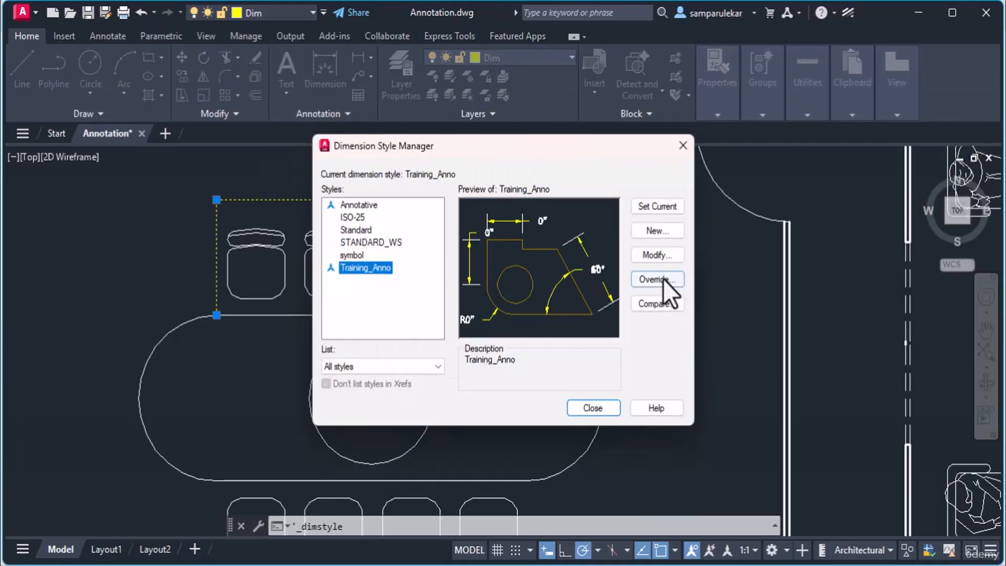
left_click(665, 261)
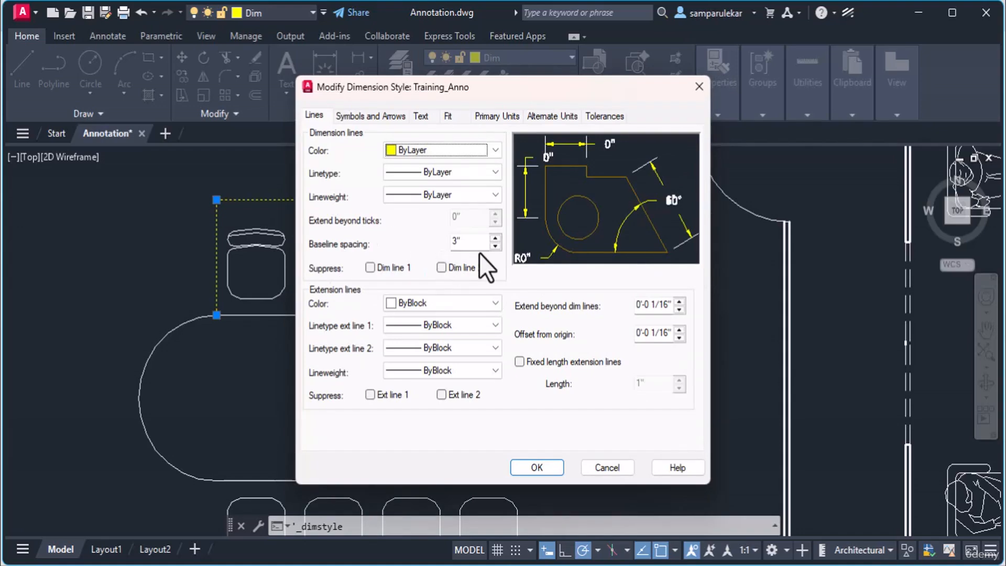
left_click(422, 116)
left_click_drag(483, 231, 377, 219)
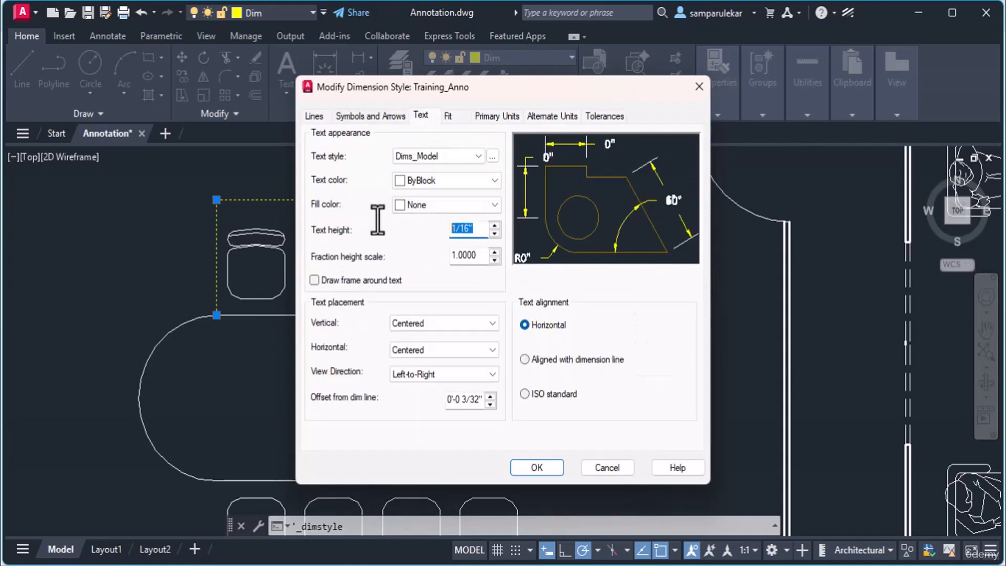
type("1/15\"")
Step: Set the Training_Anno style's arrow size to 1/15" and apply the style changes
left_click(360, 116)
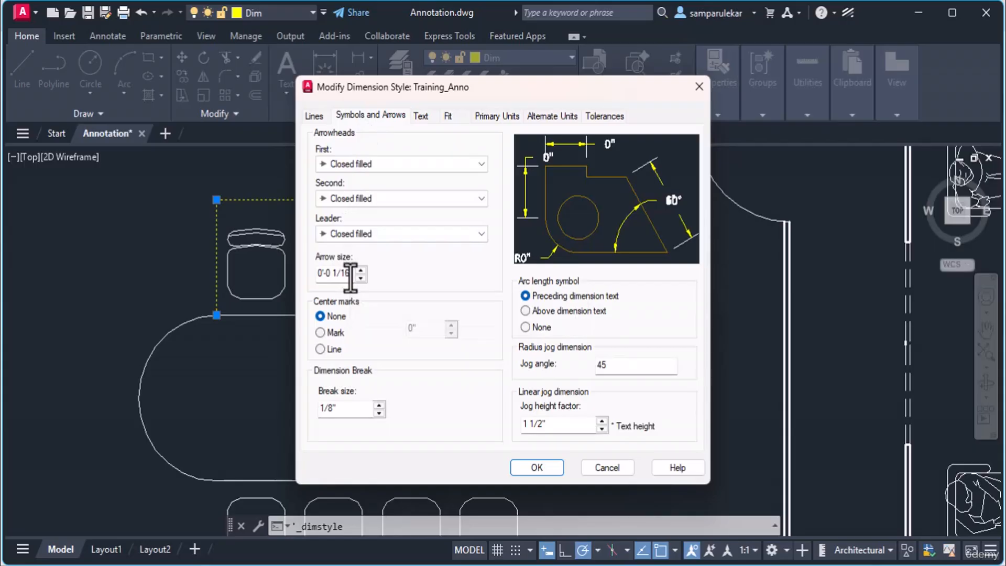
left_click_drag(349, 272, 203, 273)
type("1/15\"")
left_click(316, 118)
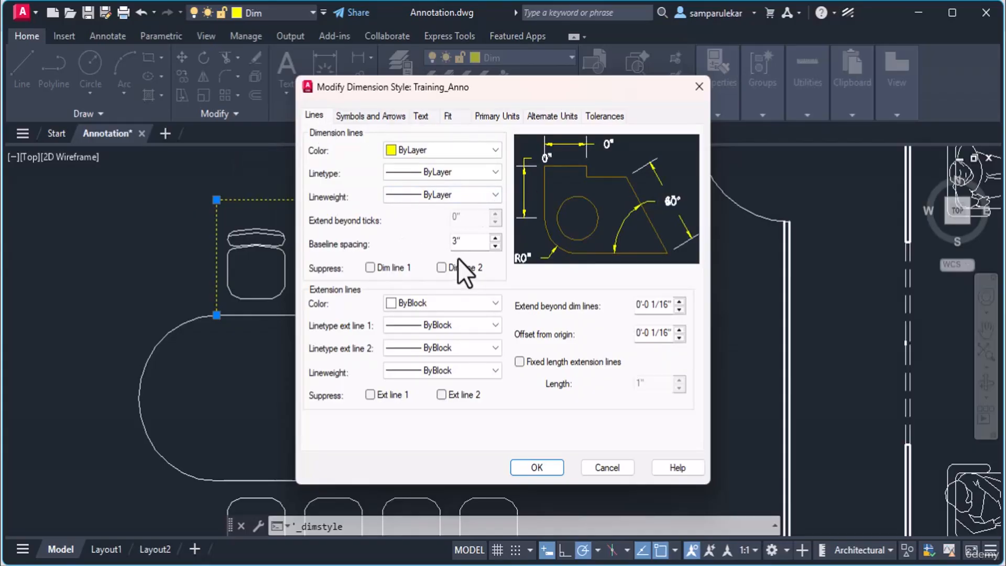
left_click(538, 468)
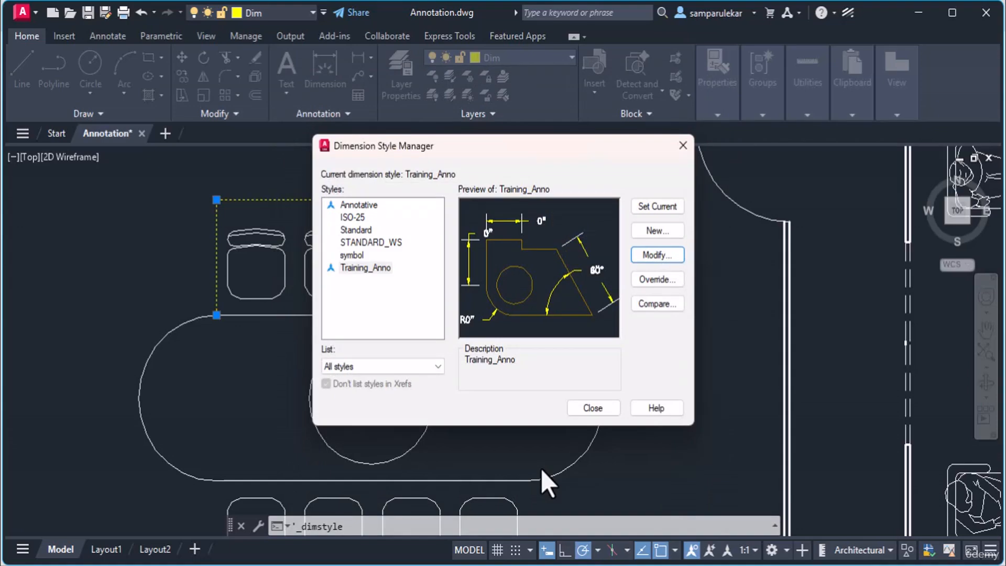
left_click(587, 413)
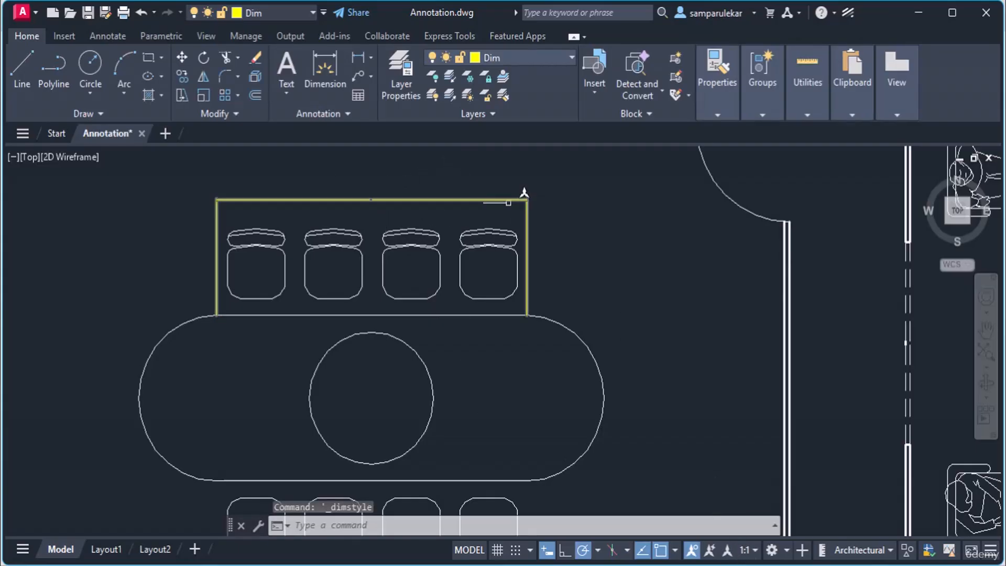
Step: Examine the table dimension's arrowheads and text at its corner and along its dimension line
scroll(498, 202, "up", 4)
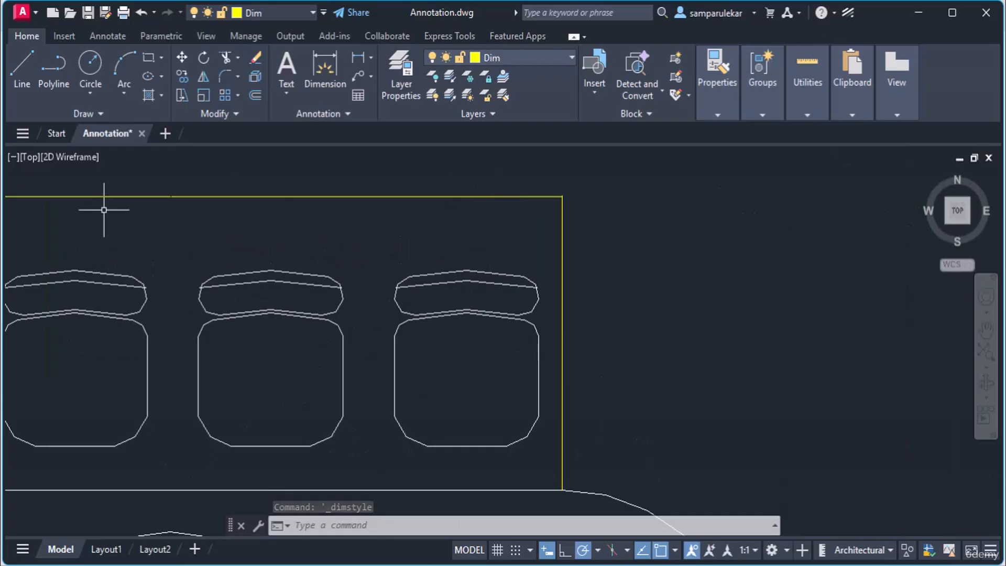
mouse_move(171, 189)
middle_mouse_down()
mouse_move(292, 186)
mouse_move(466, 231)
mouse_move(437, 228)
middle_mouse_up()
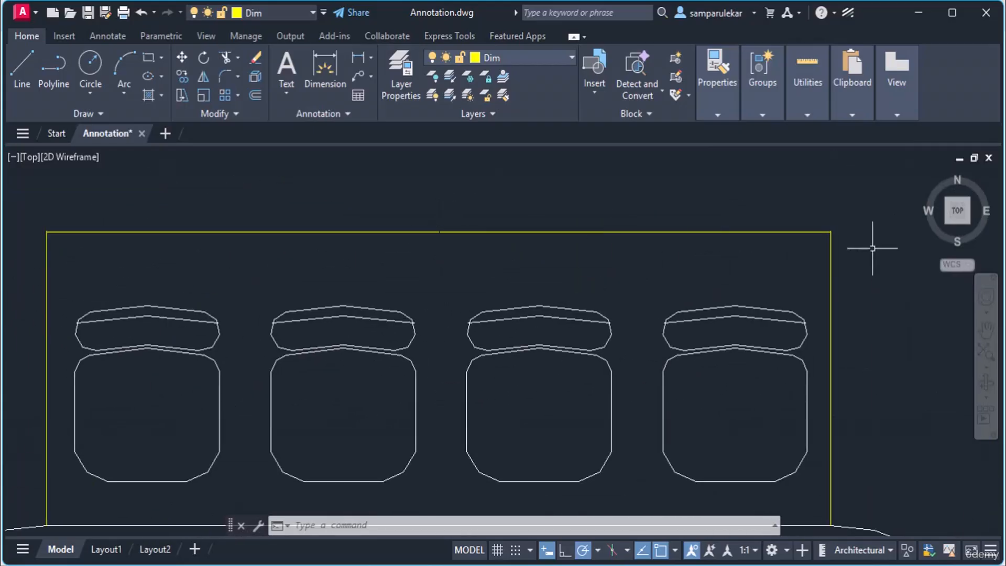
scroll(838, 226, "up", 6)
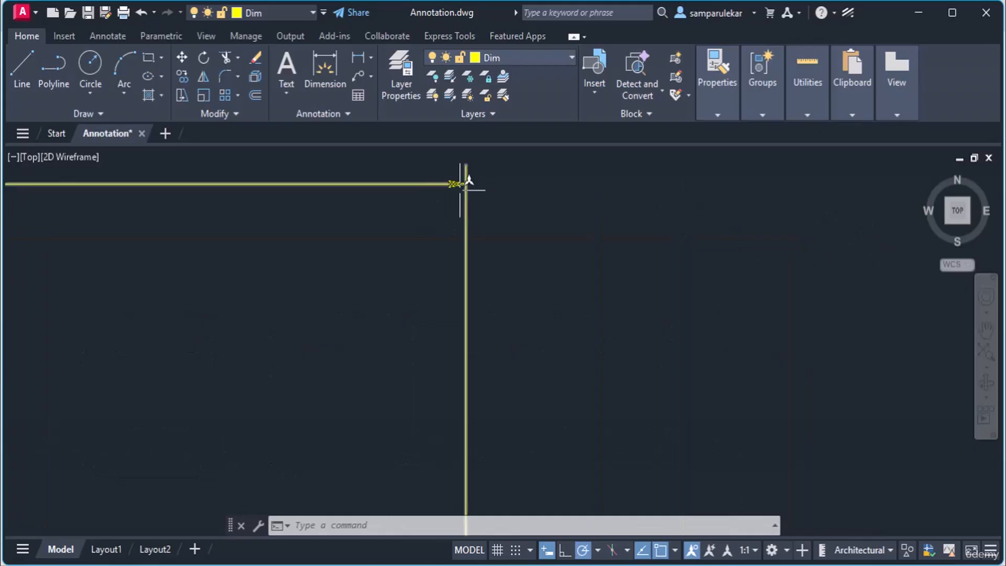
scroll(192, 225, "down", 6)
scroll(192, 225, "down", 6)
scroll(2, 269, "down", 2)
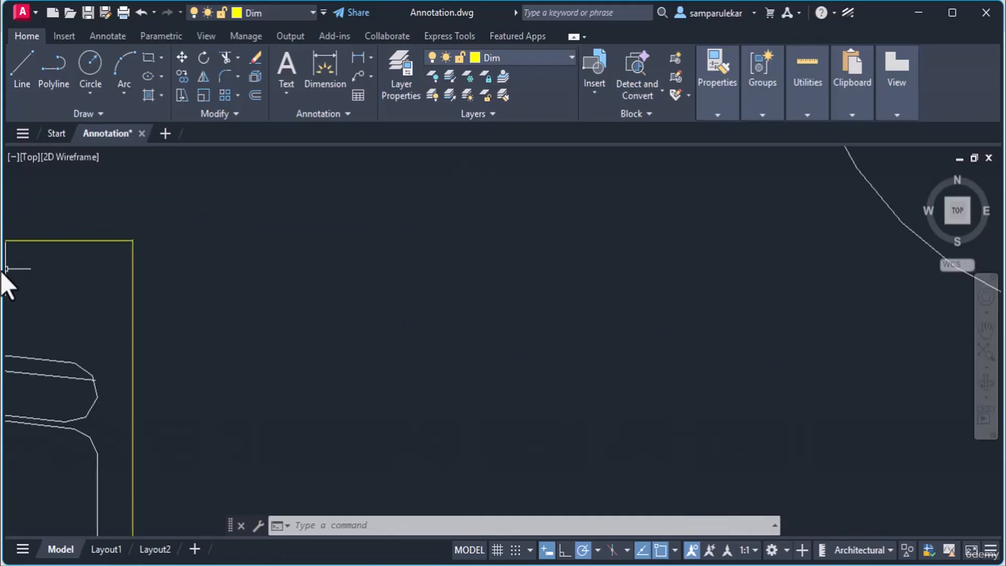
mouse_move(8, 269)
middle_mouse_down()
mouse_move(183, 248)
mouse_move(894, 227)
mouse_move(1003, 314)
middle_mouse_up()
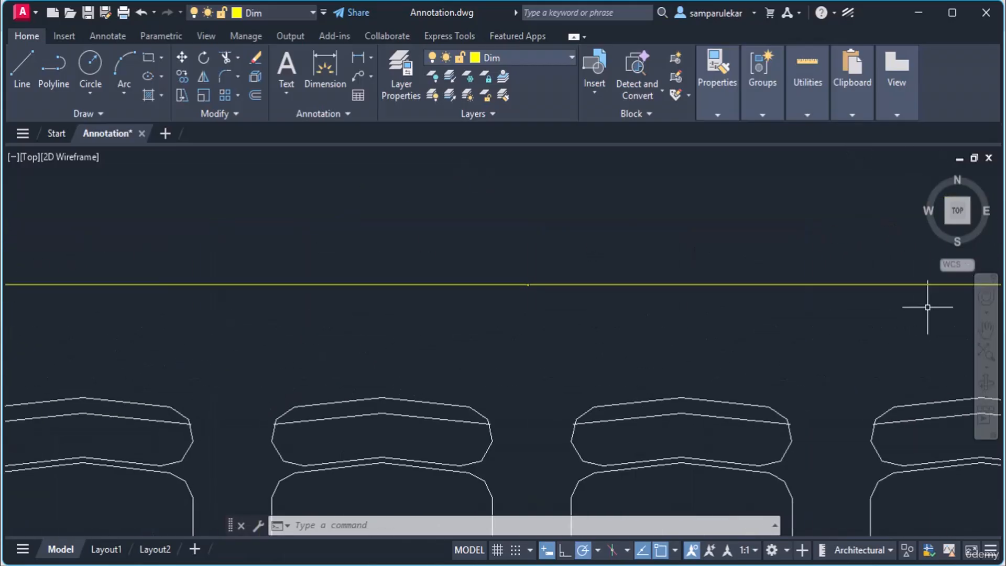
scroll(160, 285, "down", 5)
mouse_move(268, 287)
middle_mouse_down()
mouse_move(337, 209)
mouse_move(373, 240)
middle_mouse_up()
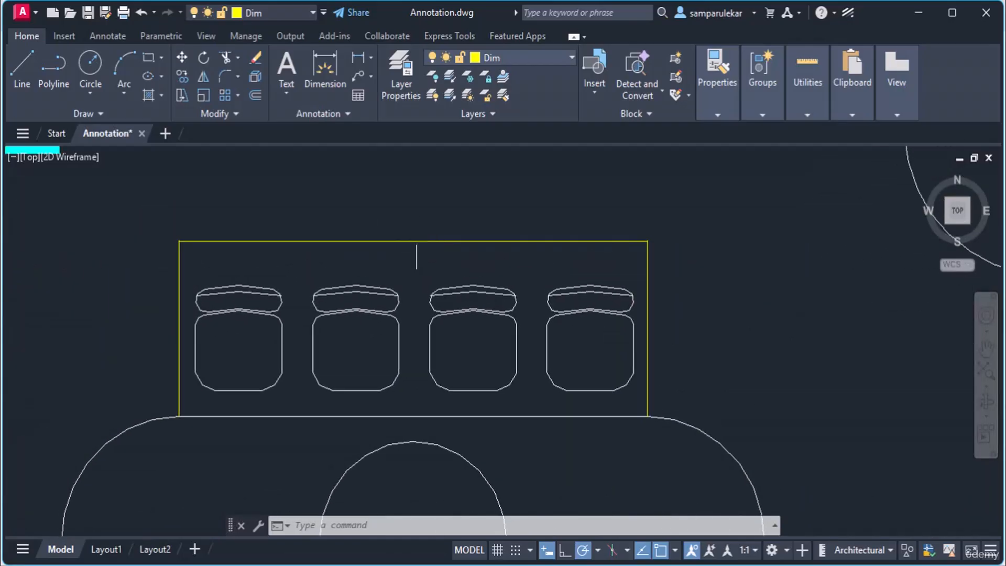
Step: Open the table dimension's properties and bring its Lines & Arrows settings into view
left_click(413, 241)
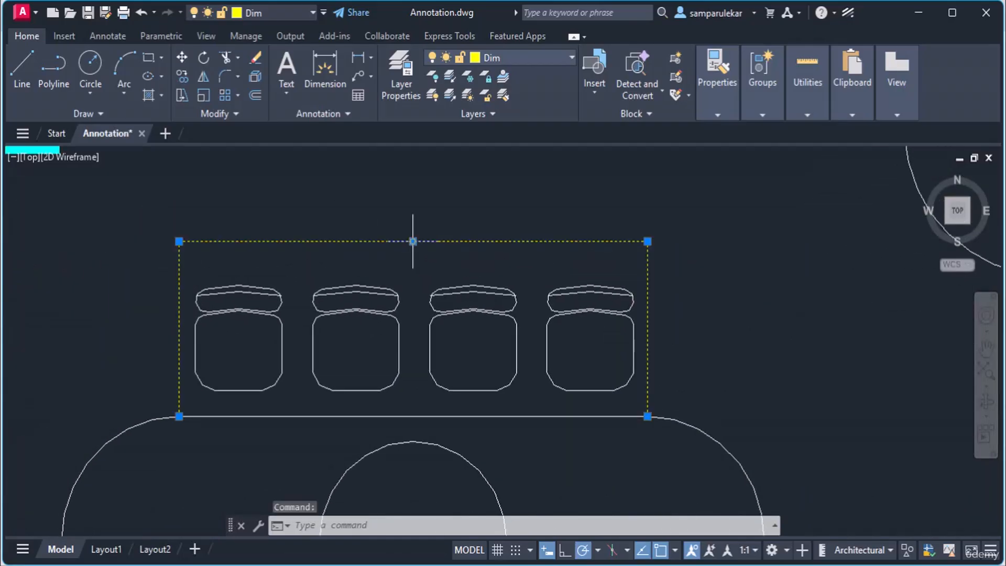
mouse_move(413, 241)
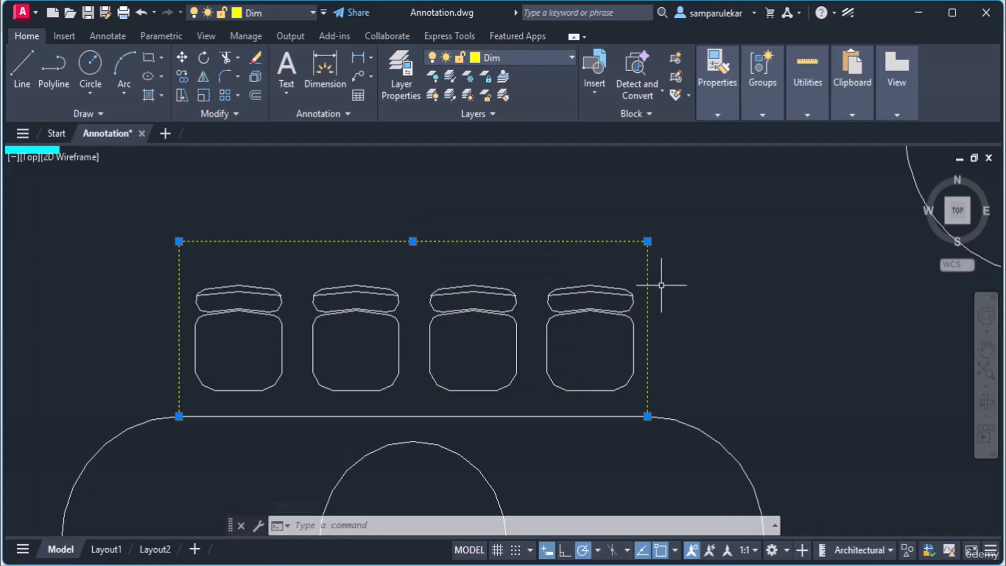
key("ctrl+1")
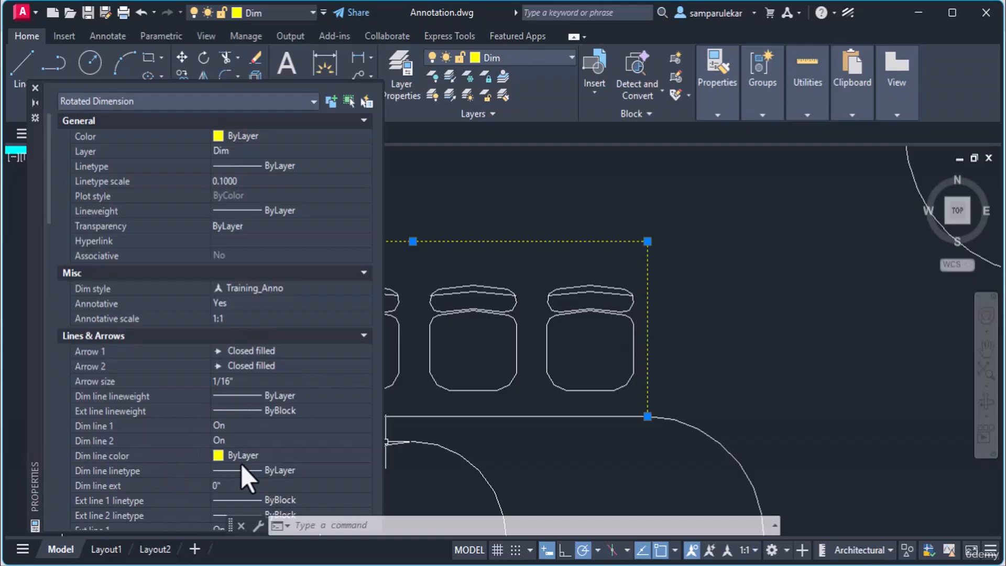
scroll(87, 400, "down", 2)
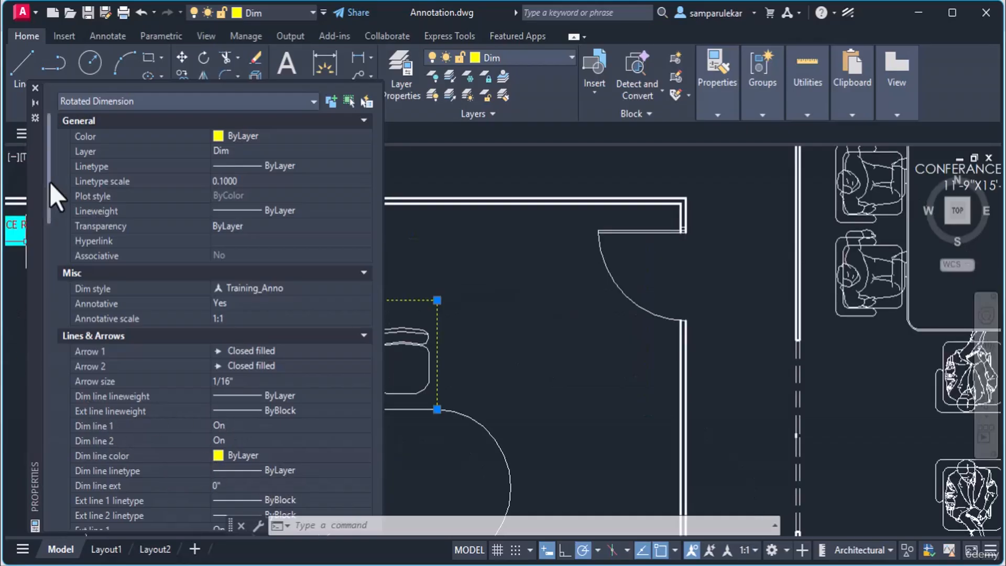
left_click_drag(50, 182, 51, 225)
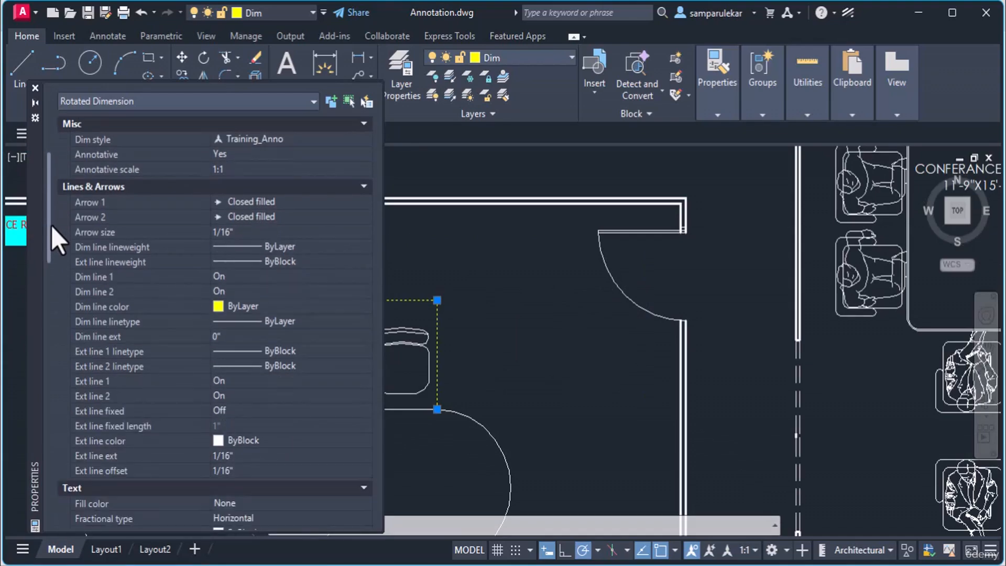
Step: Set the table dimension's arrow size to 1" and check the arrowhead at its corner
left_click(240, 234)
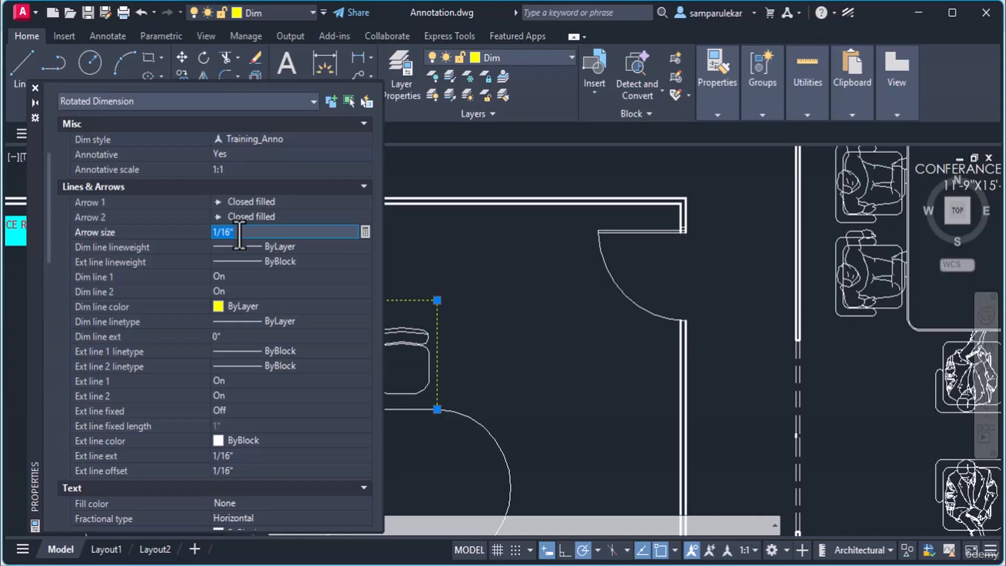
type("1")
left_click(239, 246)
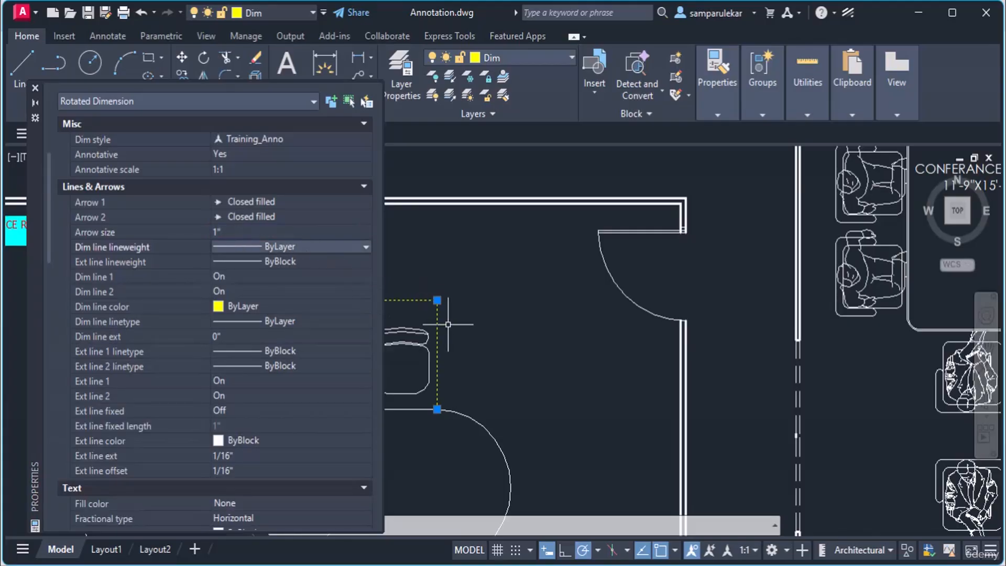
middle_click_drag(435, 320, 668, 323)
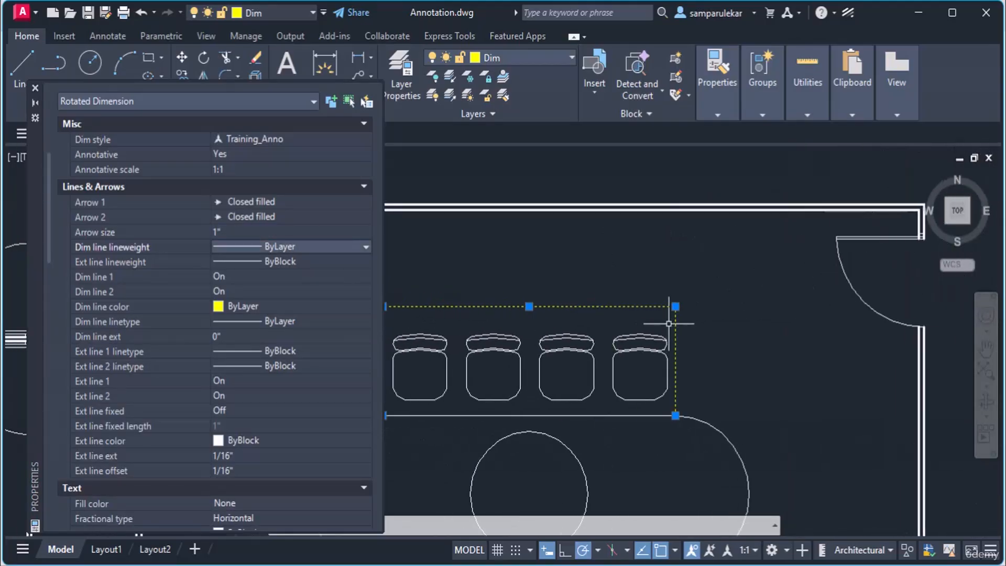
scroll(669, 324, "up", 5)
scroll(680, 202, "up", 2)
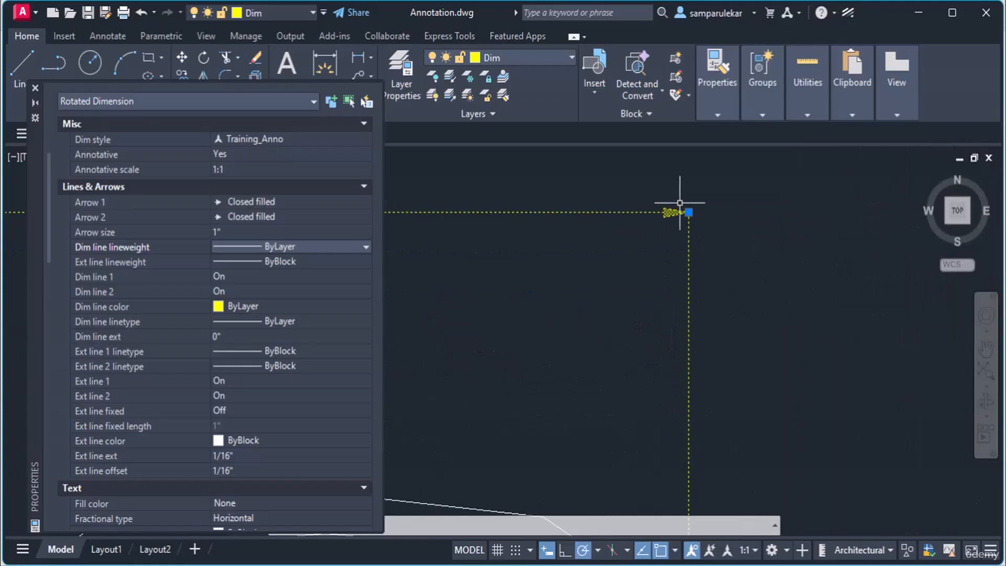
scroll(679, 202, "up", 2)
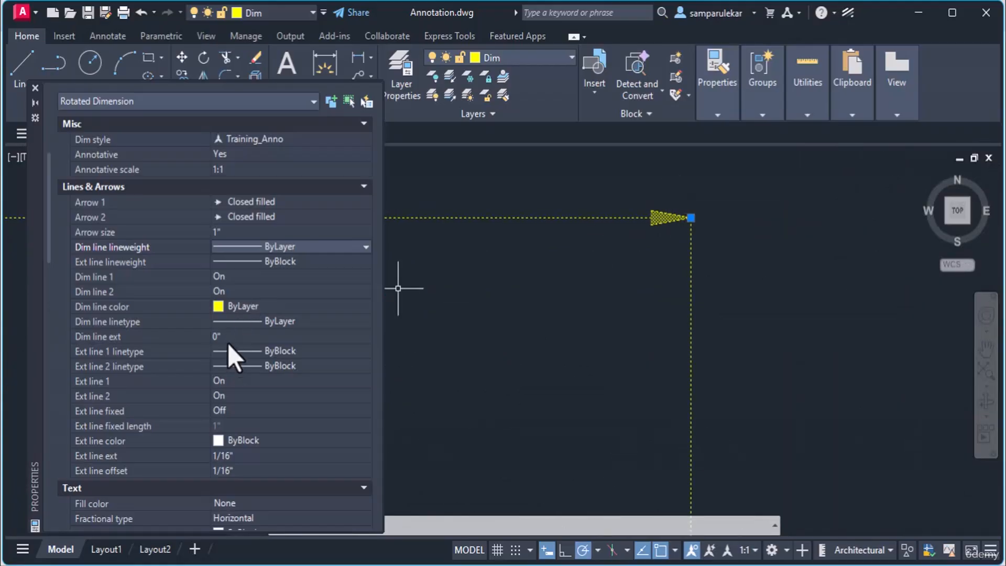
Step: Set the table dimension's arrow size to 3" and check the arrowheads against the chairs
left_click(243, 232)
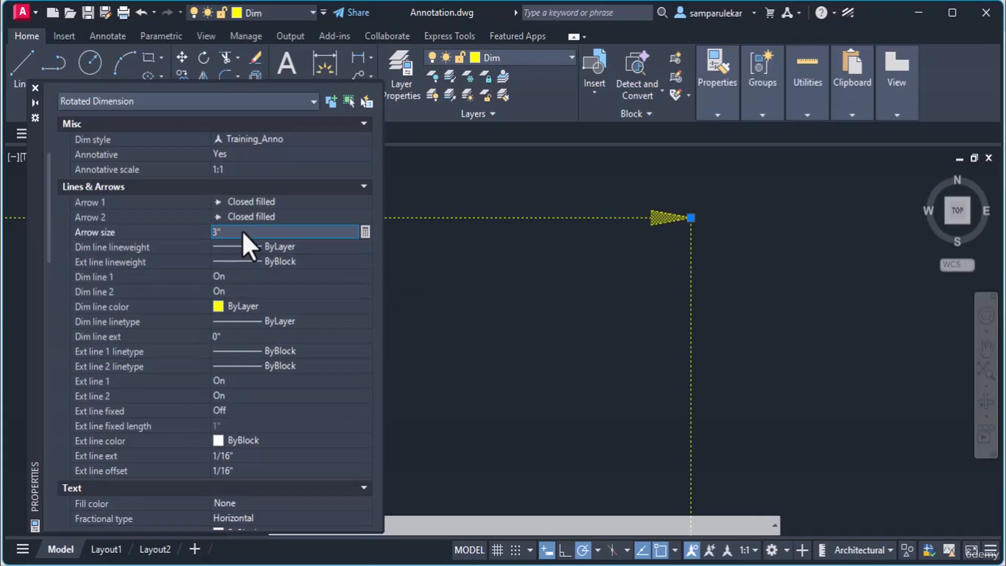
type("3\"")
left_click(356, 244)
scroll(676, 290, "down", 3)
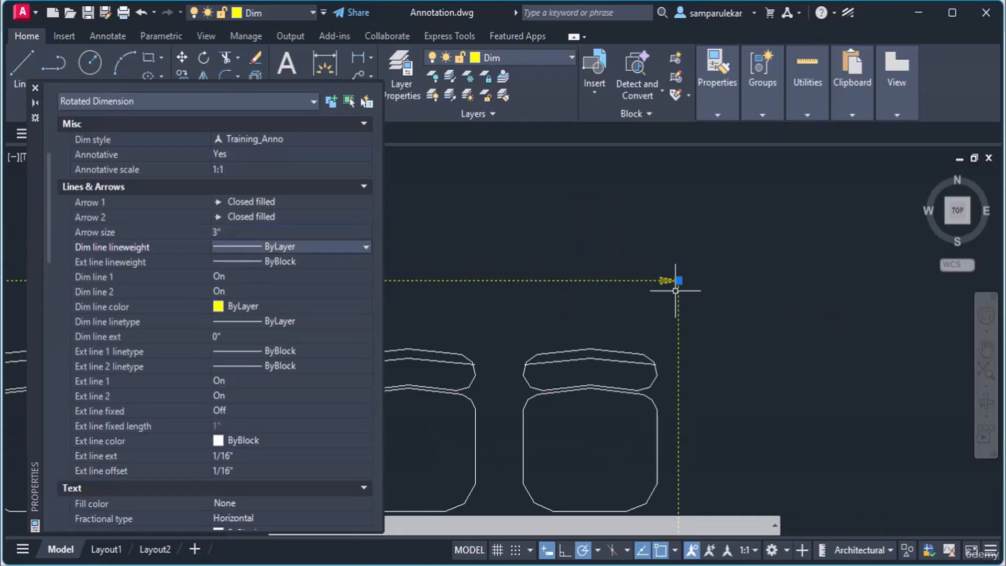
scroll(676, 290, "down", 4)
middle_click_drag(559, 301, 611, 304)
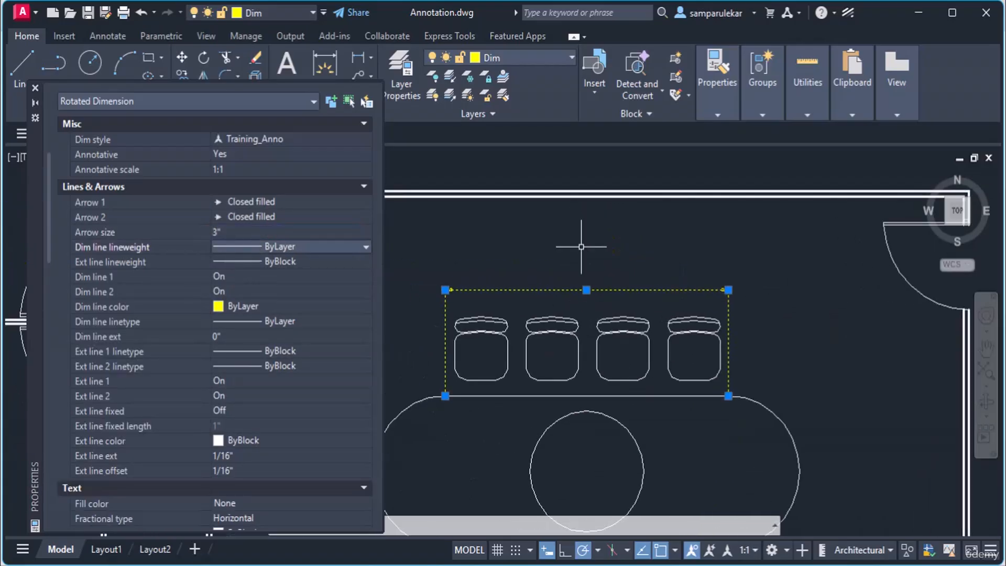
scroll(591, 293, "up", 3)
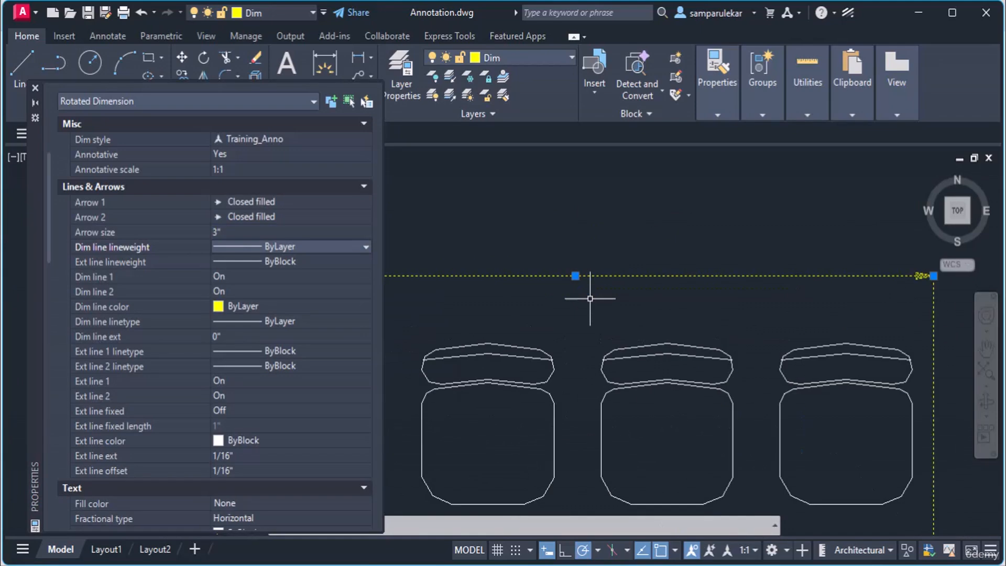
Step: Set the table dimension's text height to 3", close its properties and check the dimension against the conference room
left_click_drag(49, 227, 59, 268)
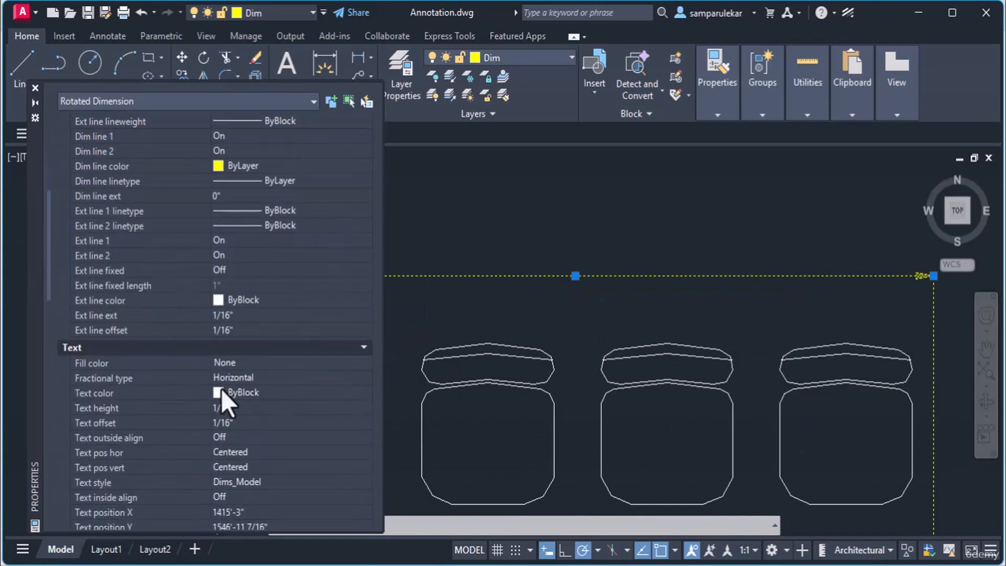
left_click(237, 407)
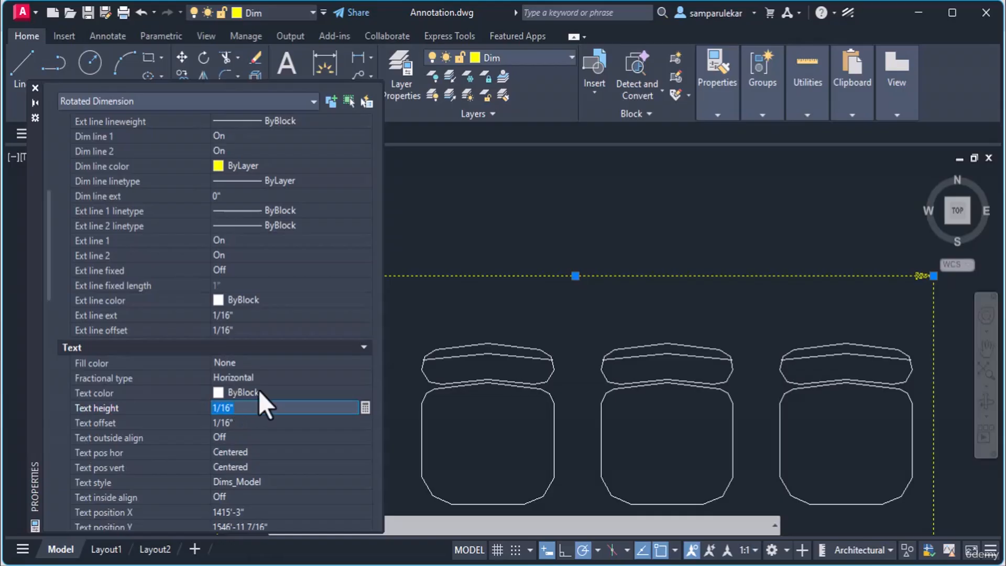
type("3")
key("Return")
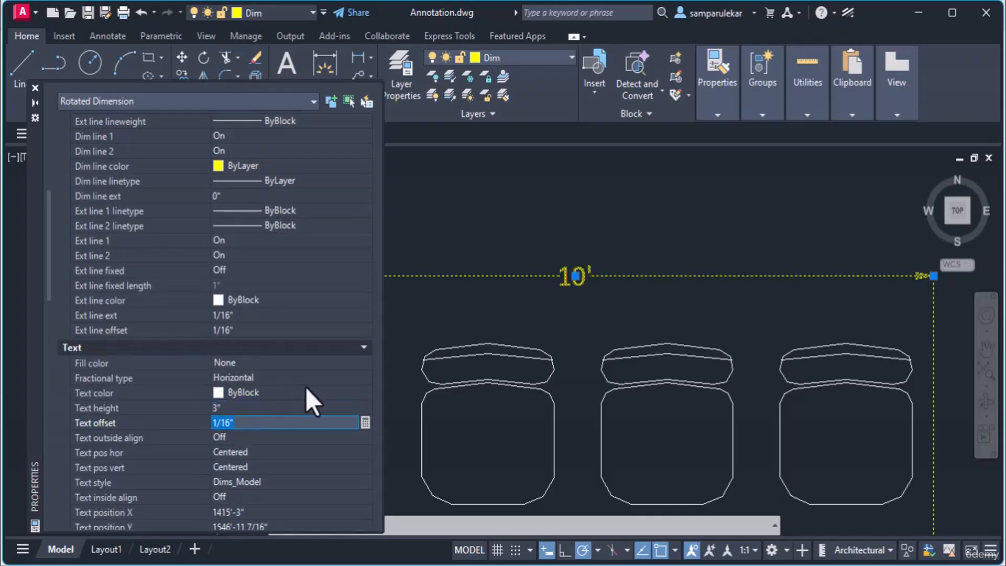
scroll(575, 293, "down", 4)
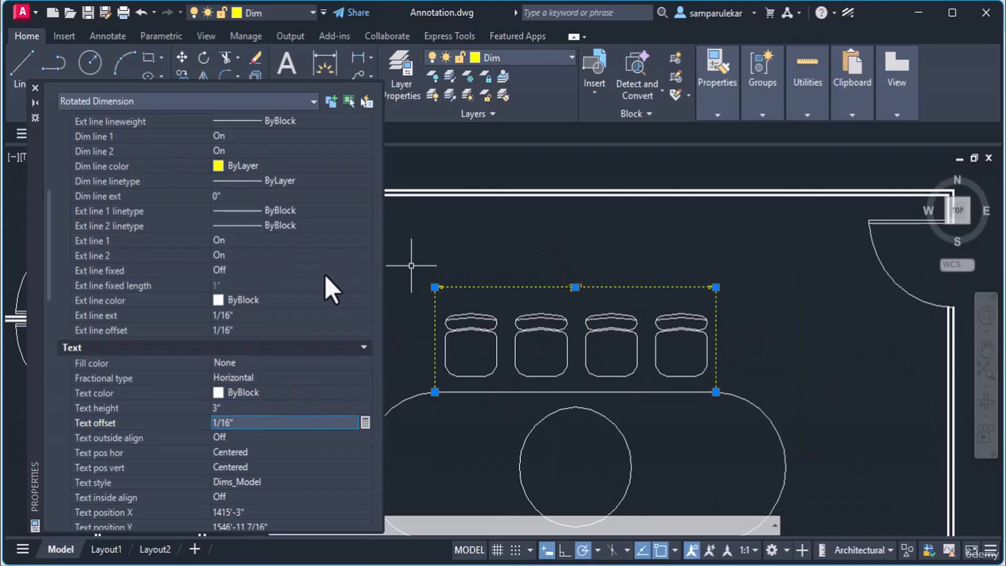
left_click(35, 88)
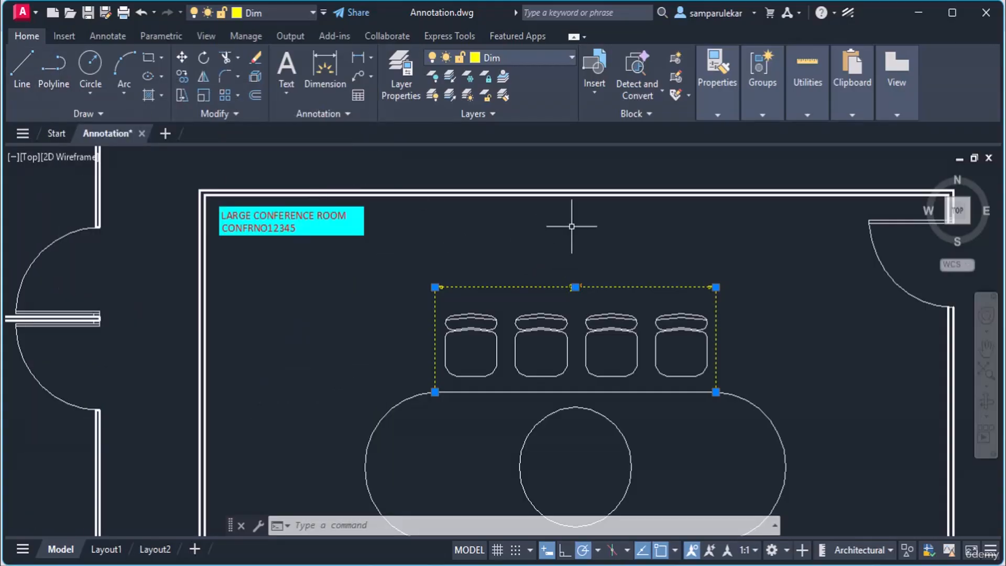
key("Escape")
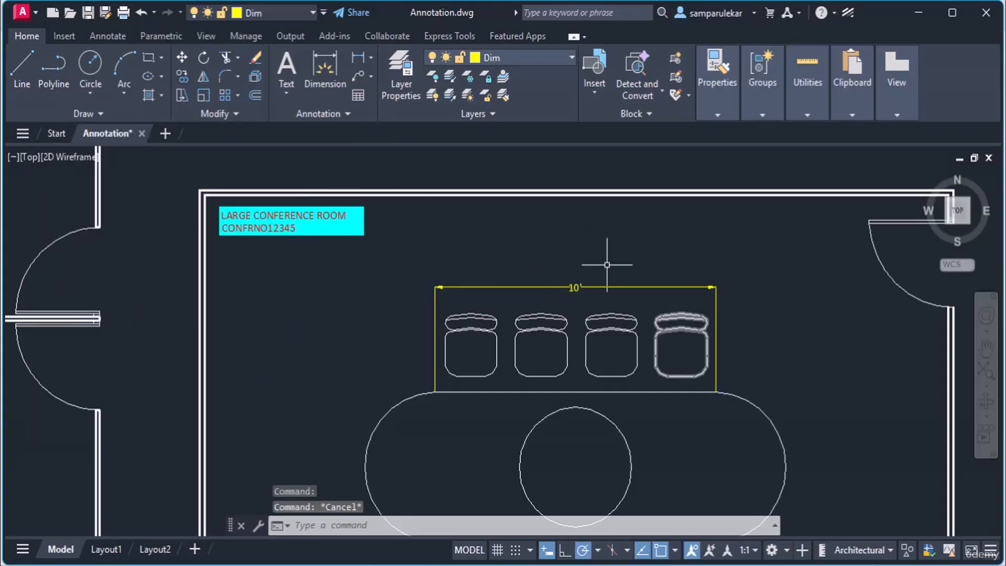
scroll(626, 264, "up", 2)
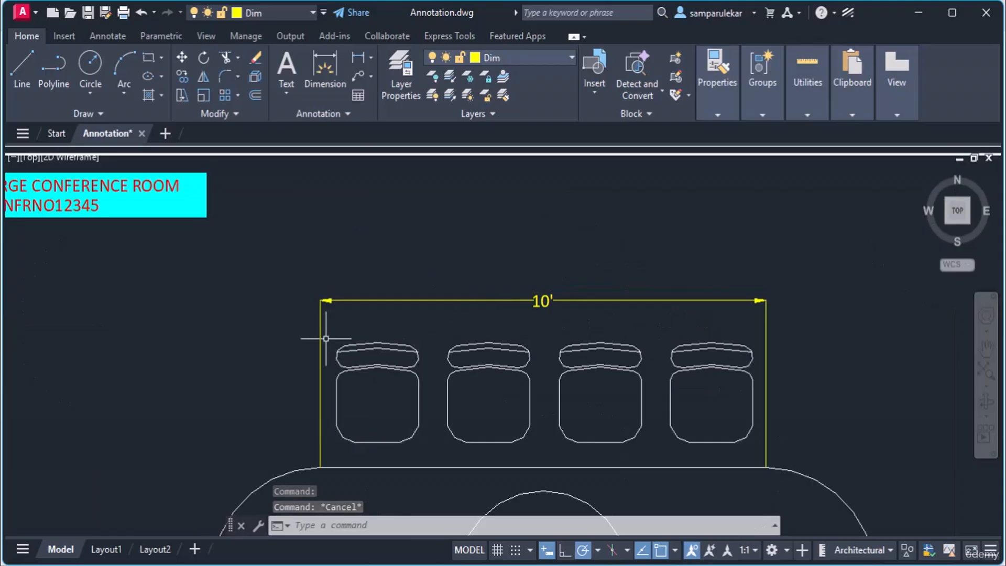
scroll(405, 383, "down", 2)
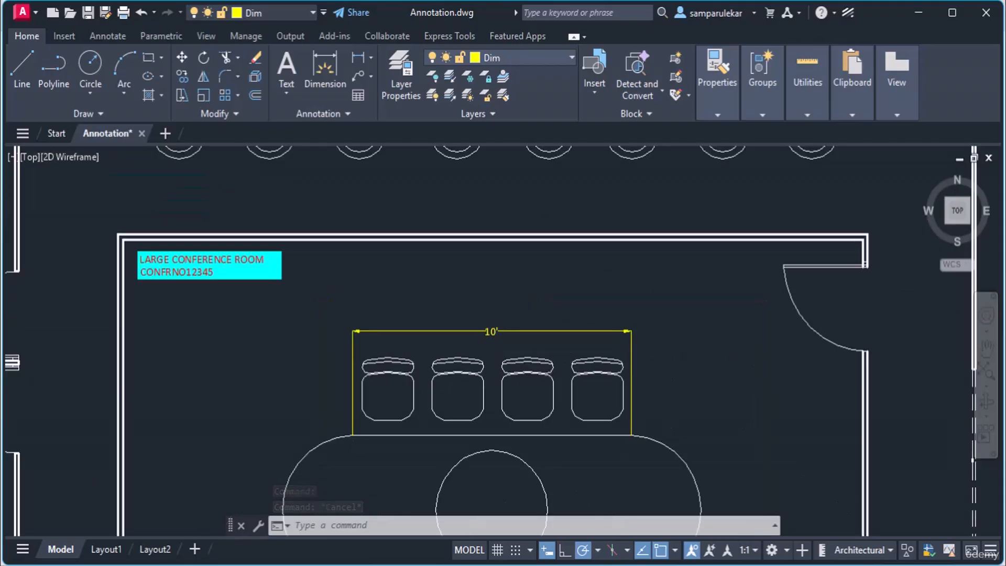
middle_click_drag(404, 479, 430, 406)
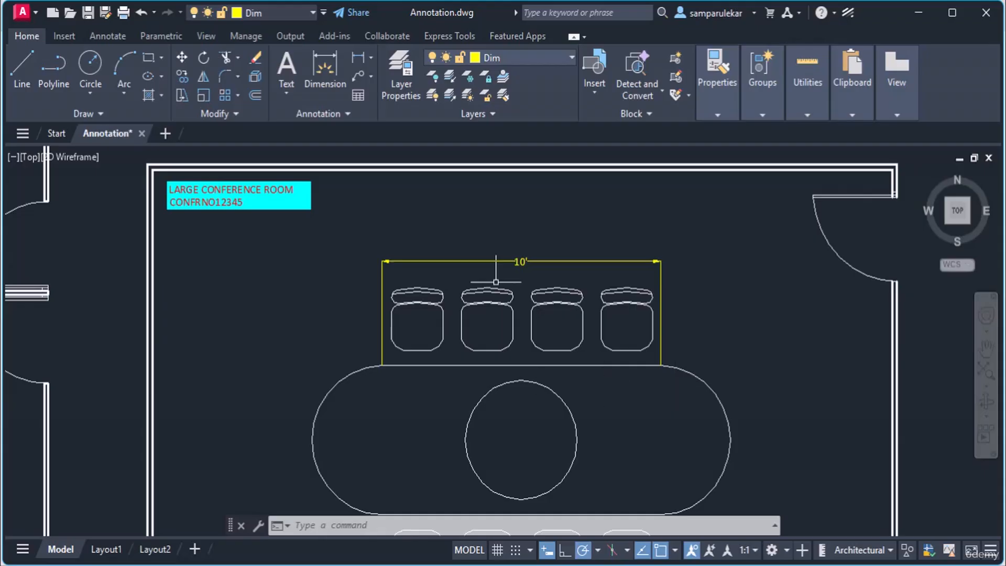
middle_click_drag(456, 427, 460, 367)
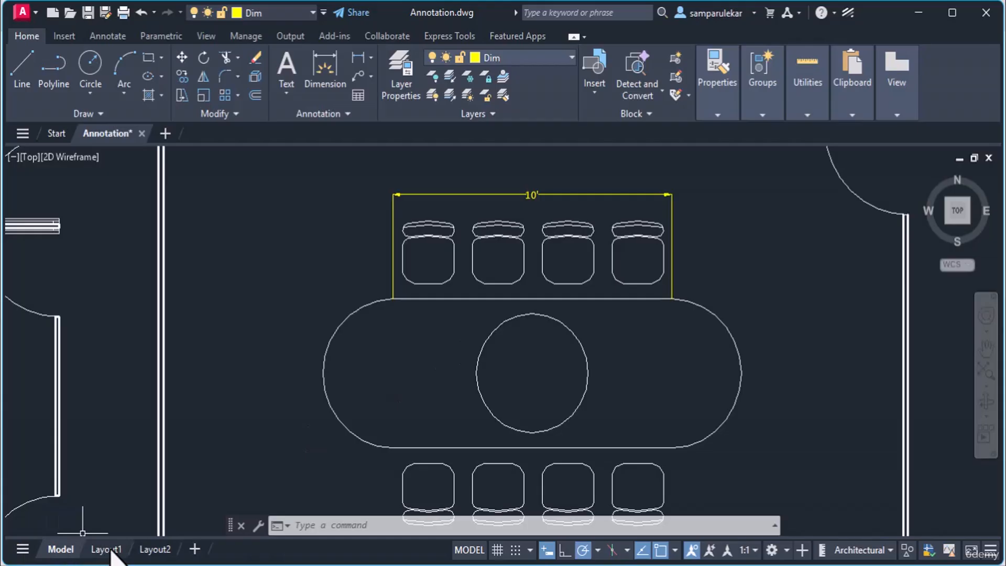
Step: Switch to Layout1 and examine how its viewport shows the conference table and its dimension
mouse_move(113, 552)
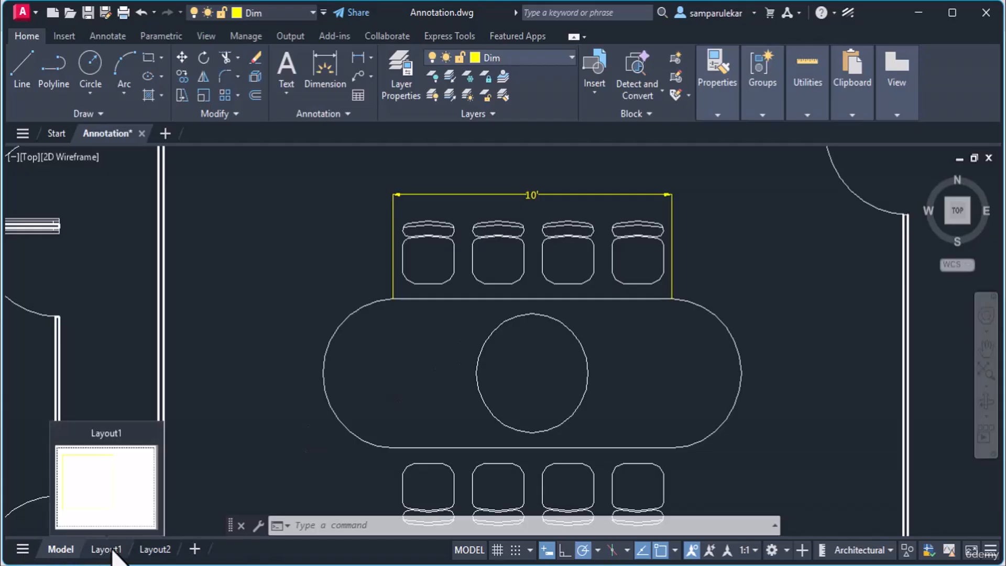
left_click(107, 549)
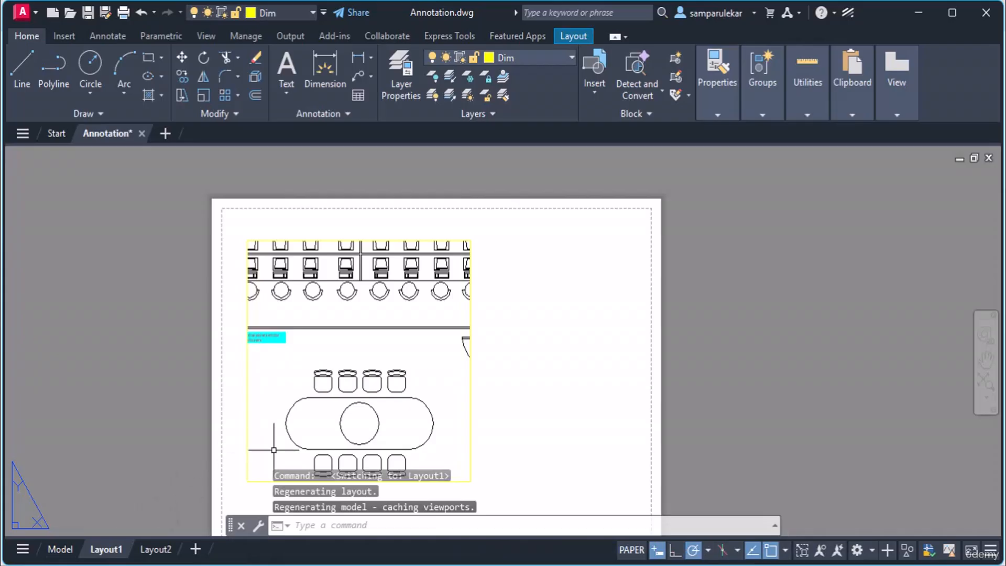
middle_click_drag(272, 442, 337, 387)
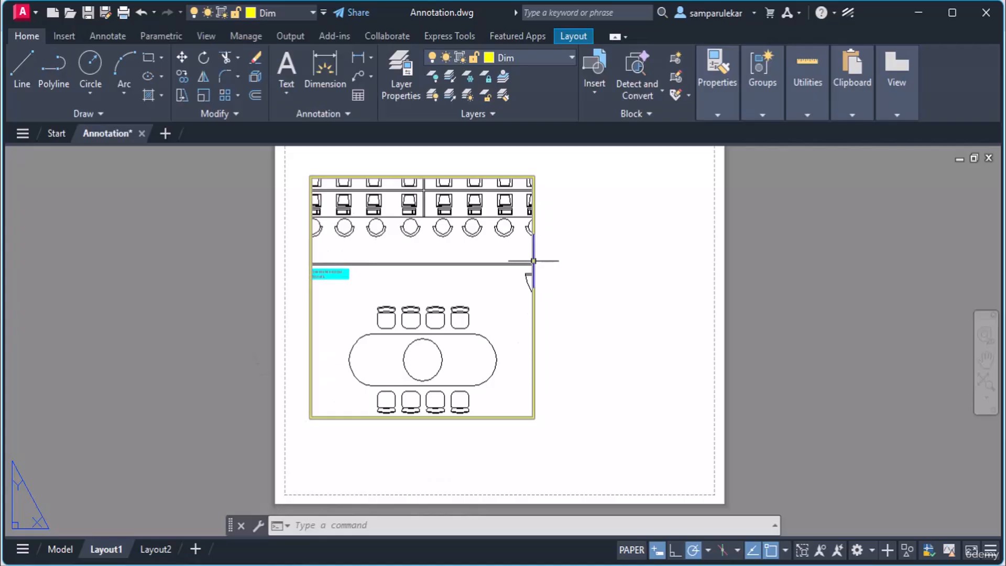
mouse_move(534, 260)
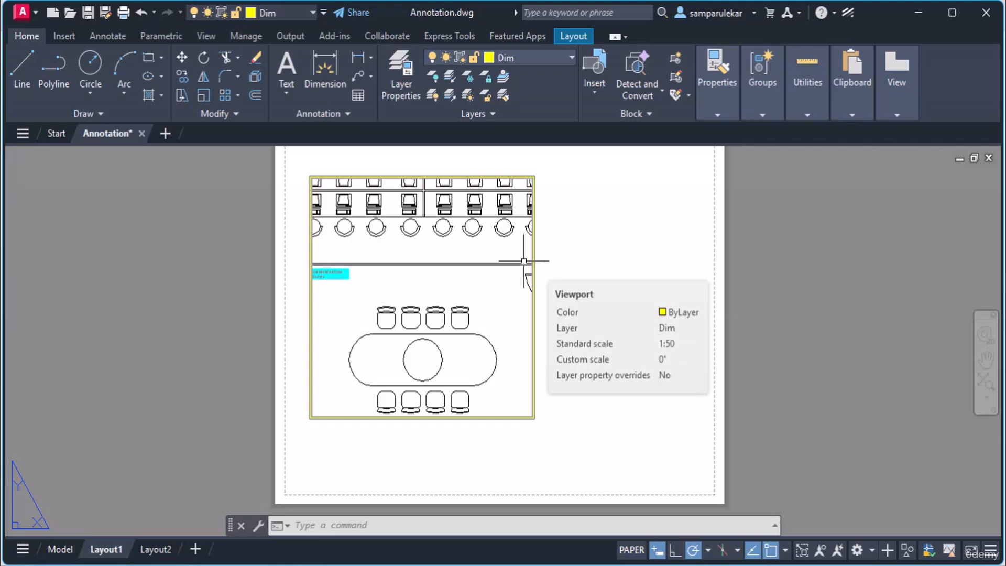
scroll(404, 293, "up", 6)
scroll(403, 291, "down", 6)
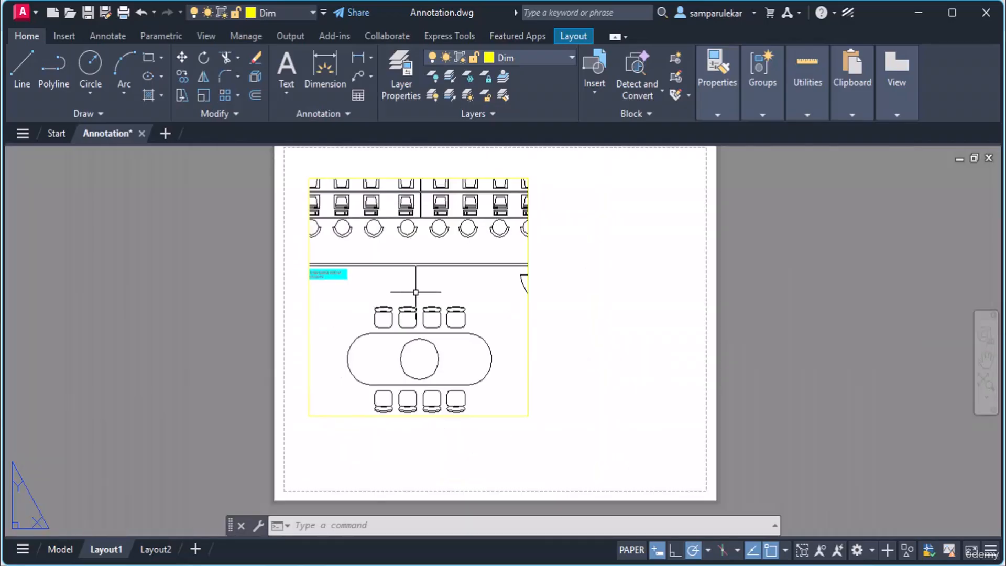
Step: Set the Layout1 viewport's scale to 1:1 and compare the dimension's display with model space
left_click(529, 257)
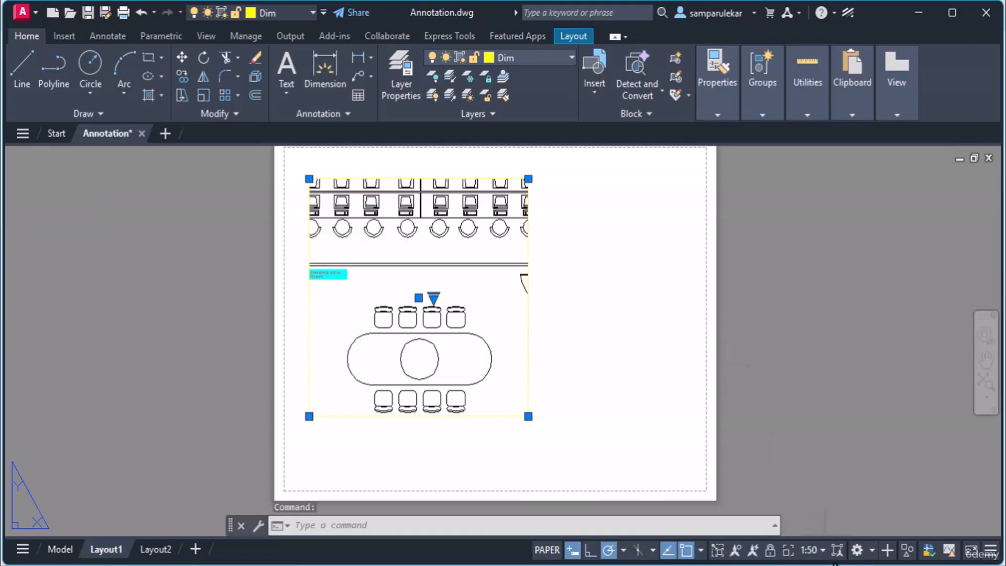
left_click(821, 549)
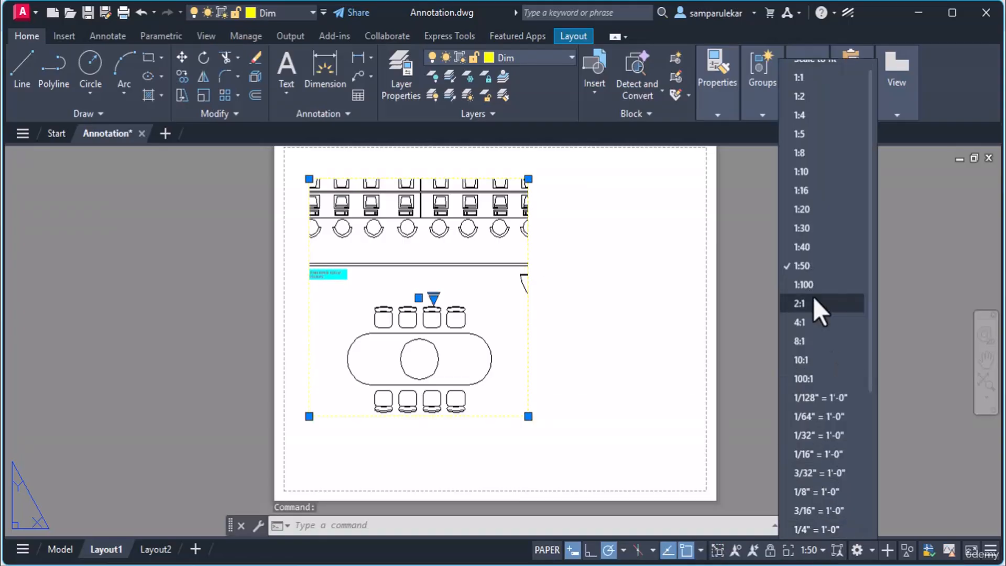
left_click(800, 79)
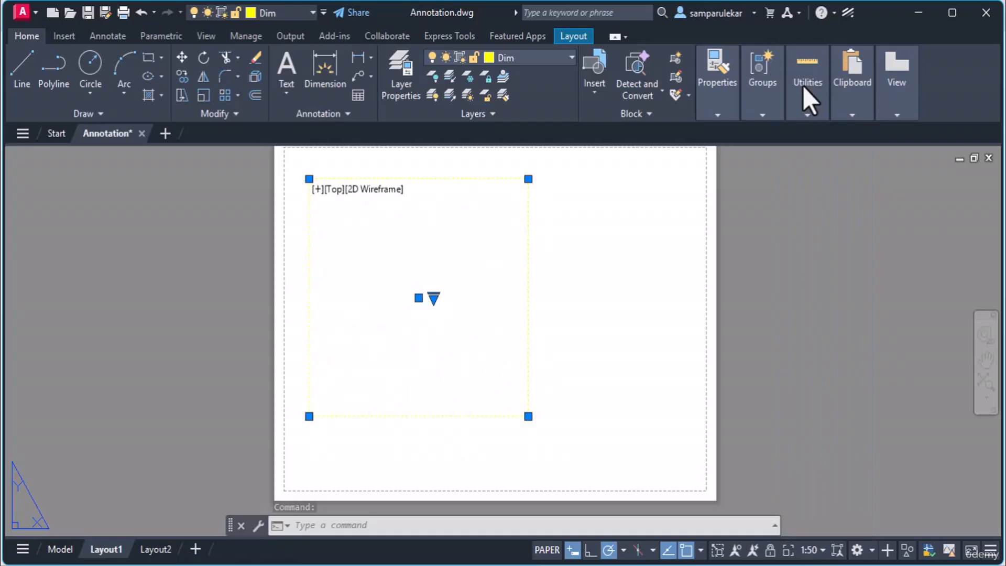
mouse_move(810, 100)
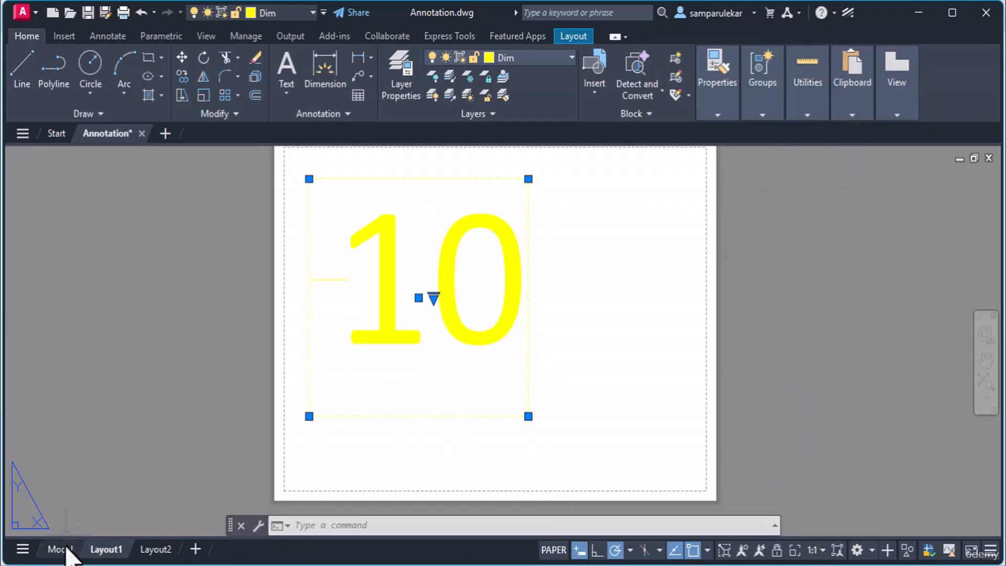
left_click(66, 551)
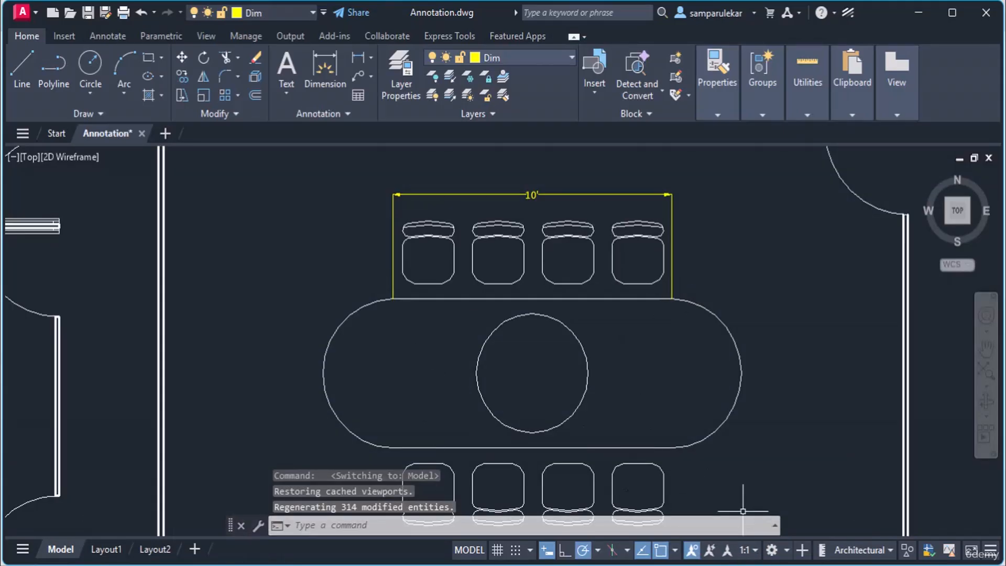
left_click(110, 549)
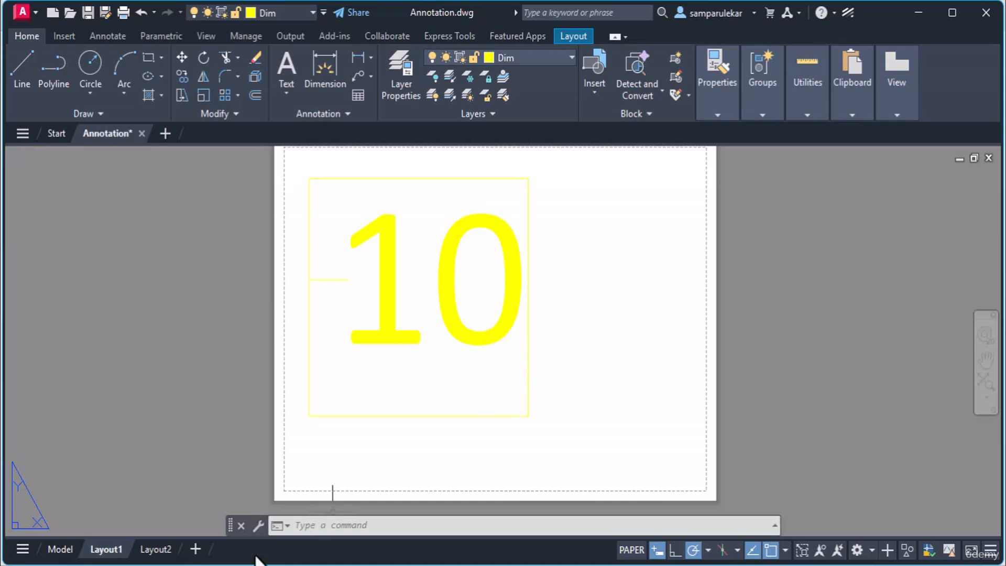
Step: Switch to model space and set its annotation scale to 1:50
mouse_move(59, 558)
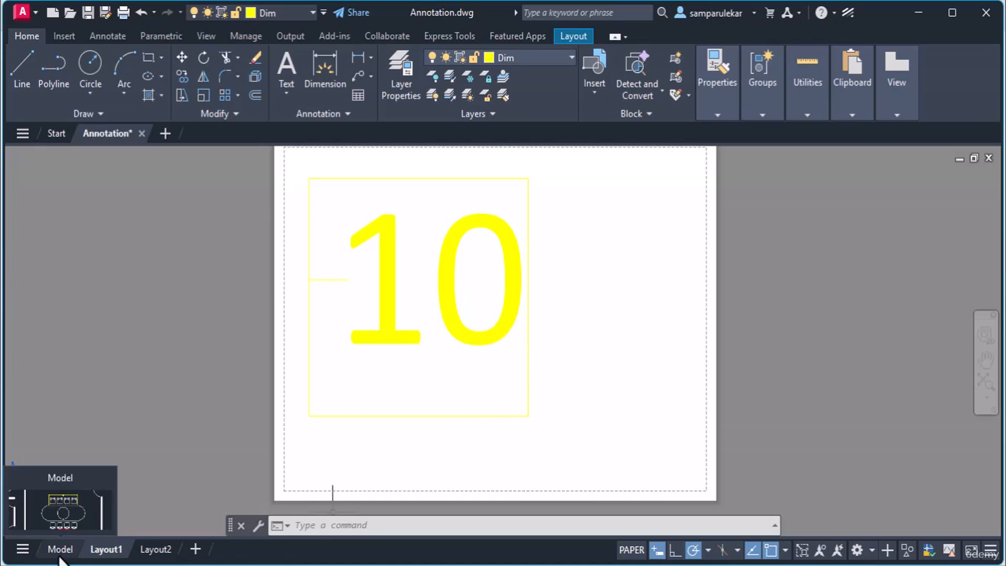
left_click(60, 551)
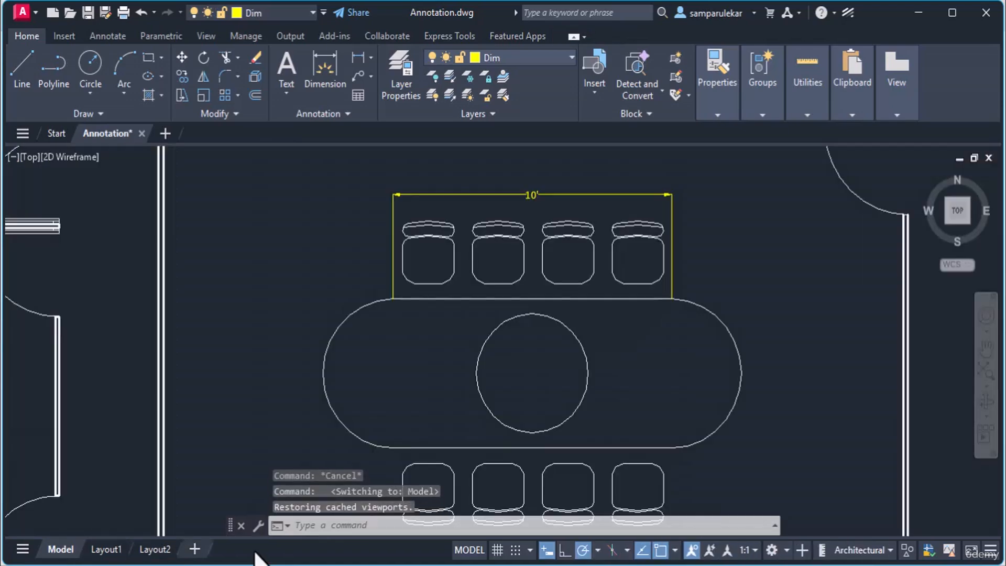
left_click(747, 551)
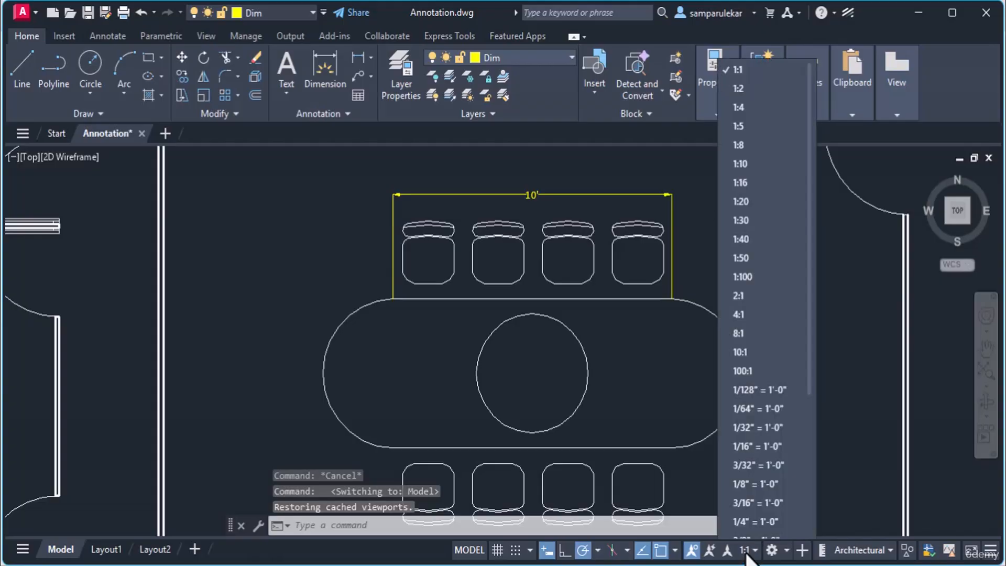
left_click(746, 250)
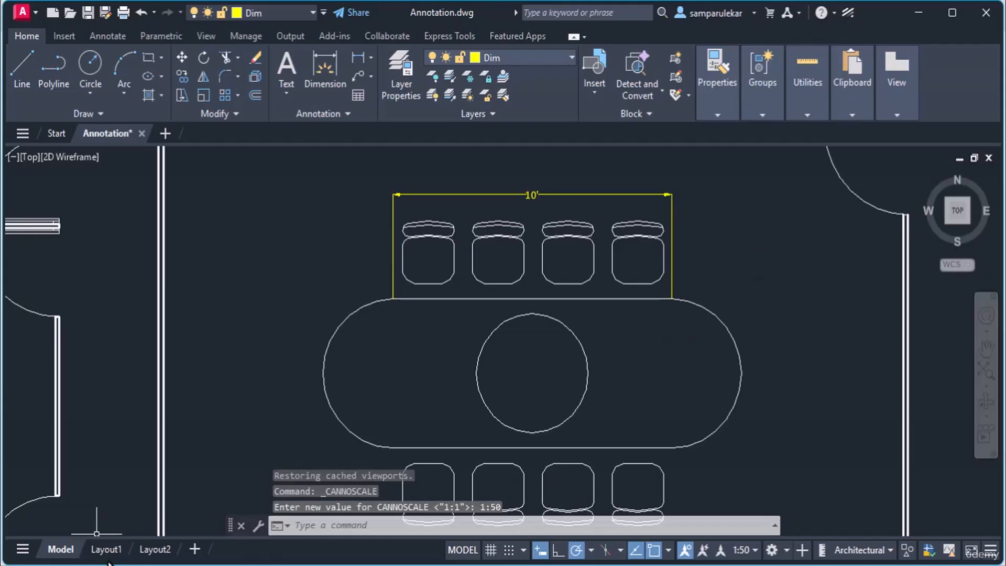
Step: Set the Layout1 viewport's scale to 1:50 and check the area around the conference table for its dimension
left_click(108, 550)
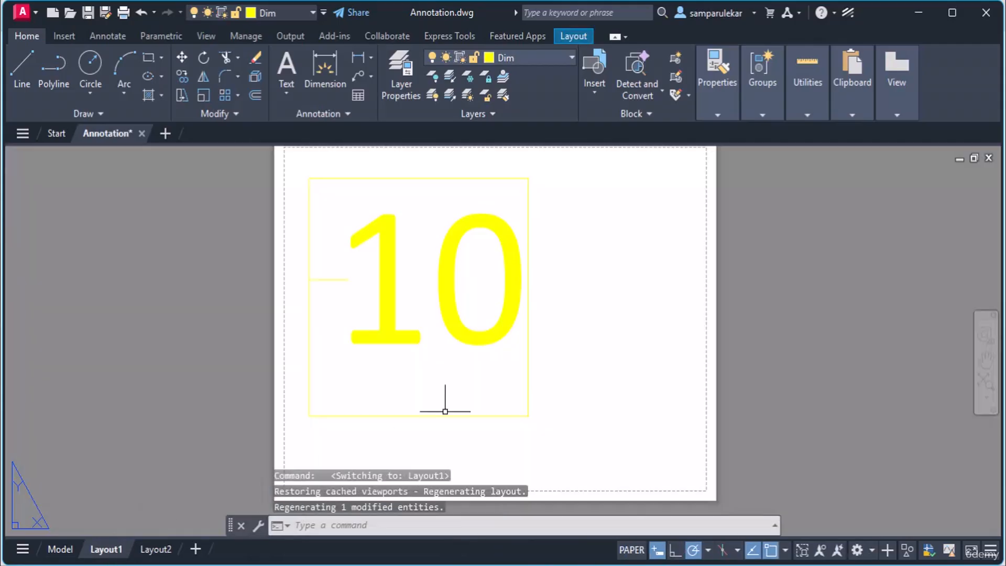
left_click(528, 350)
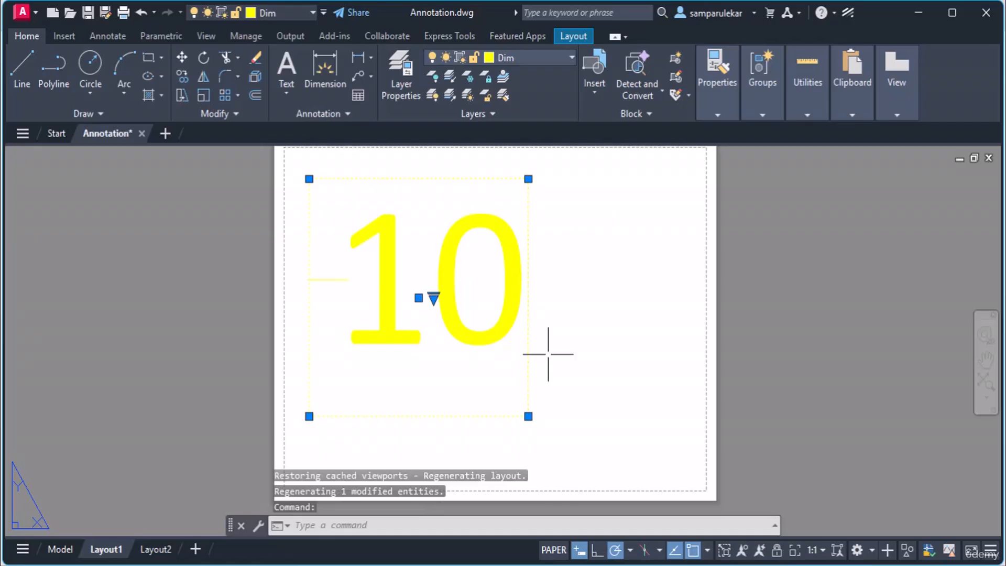
left_click(822, 551)
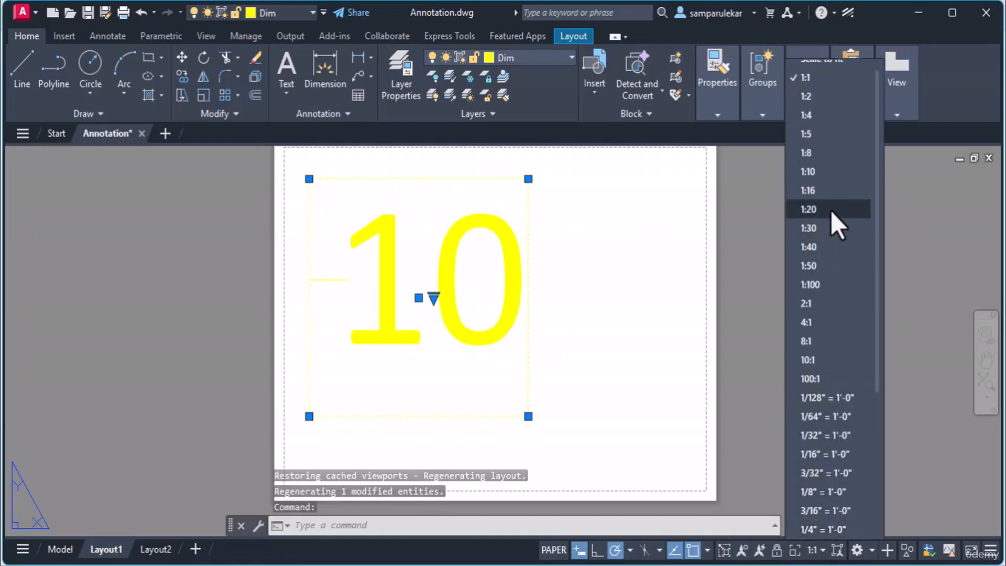
left_click(824, 265)
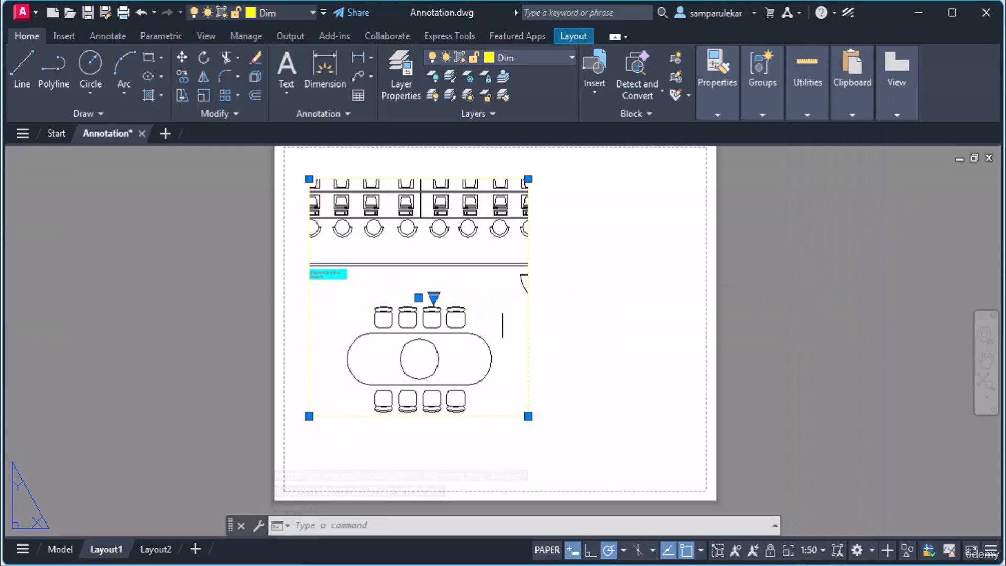
scroll(385, 304, "up", 2)
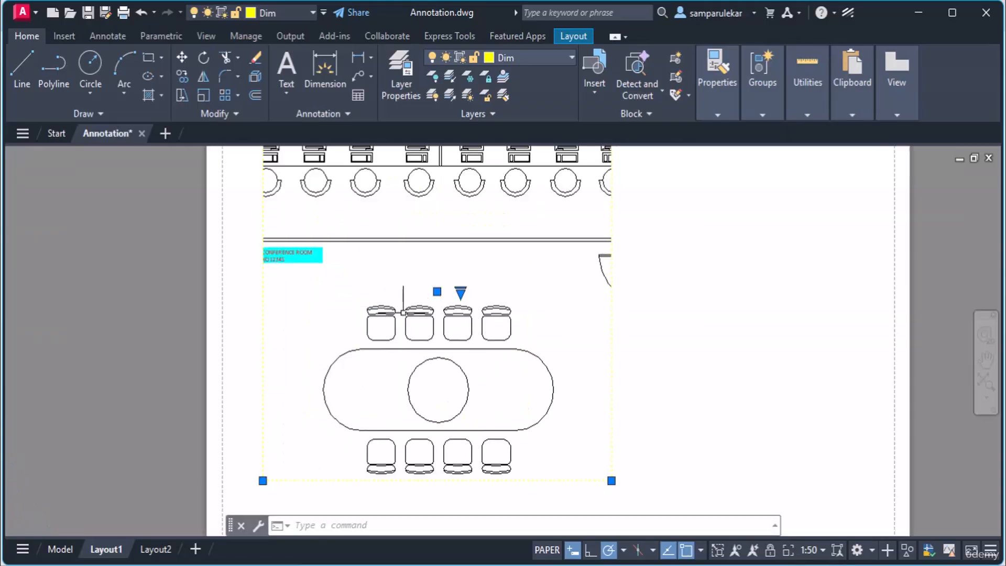
scroll(385, 304, "down", 2)
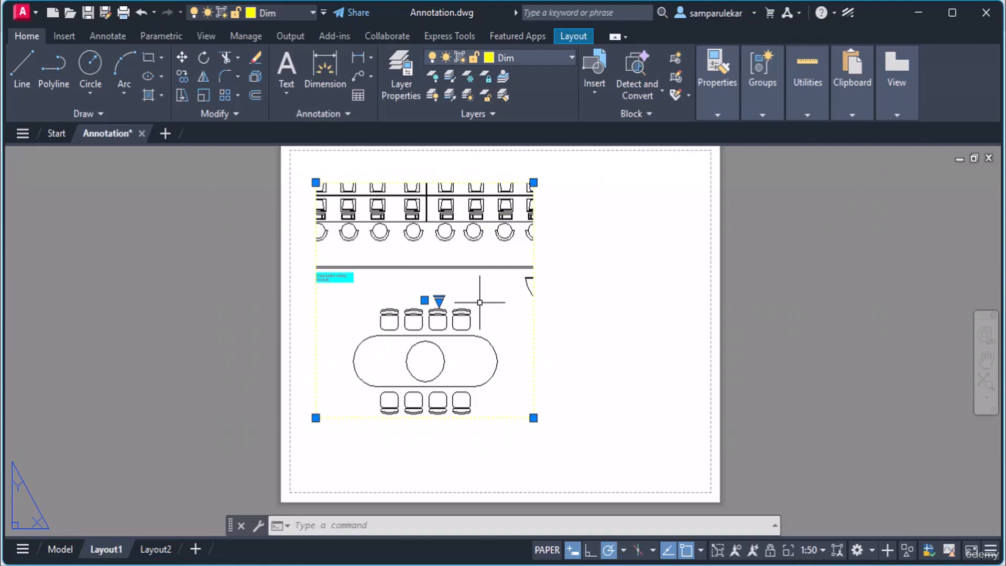
scroll(417, 305, "up", 3)
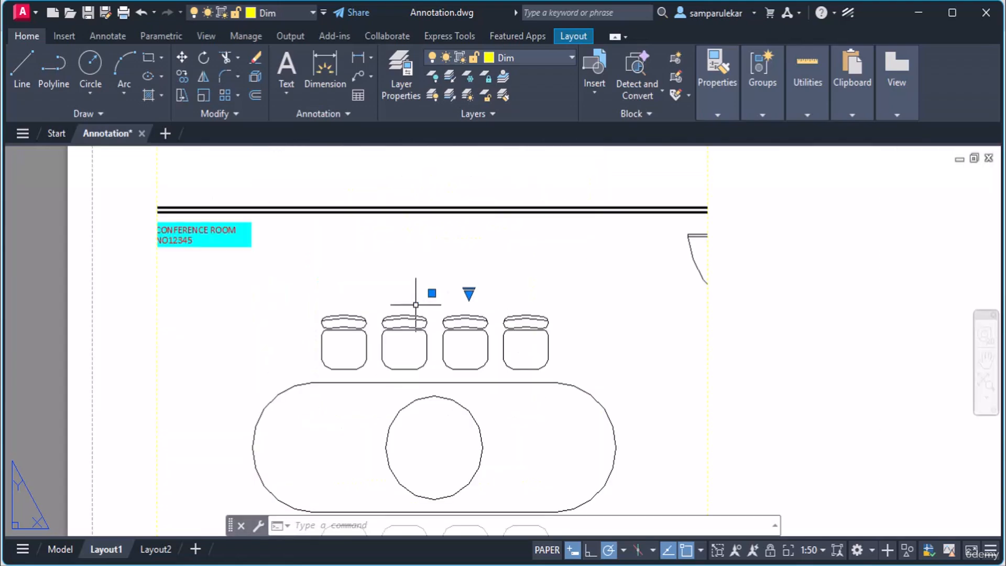
scroll(415, 305, "down", 2)
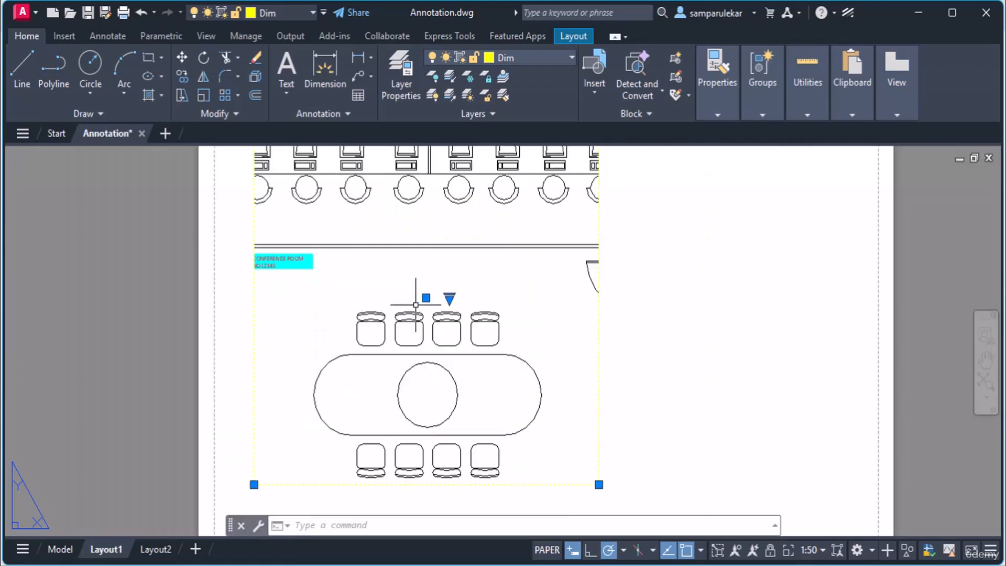
scroll(416, 305, "down", 2)
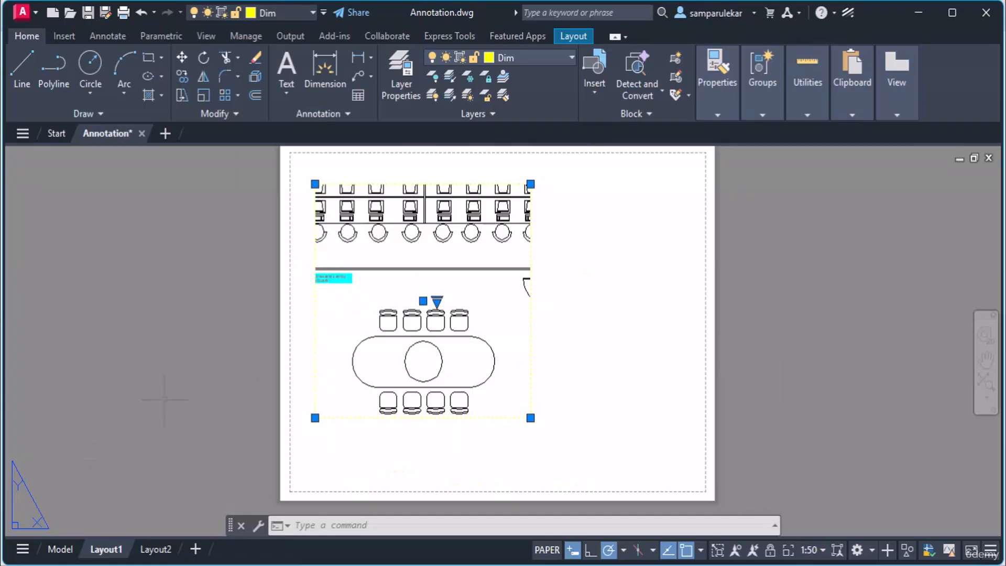
scroll(453, 244, "up", 2)
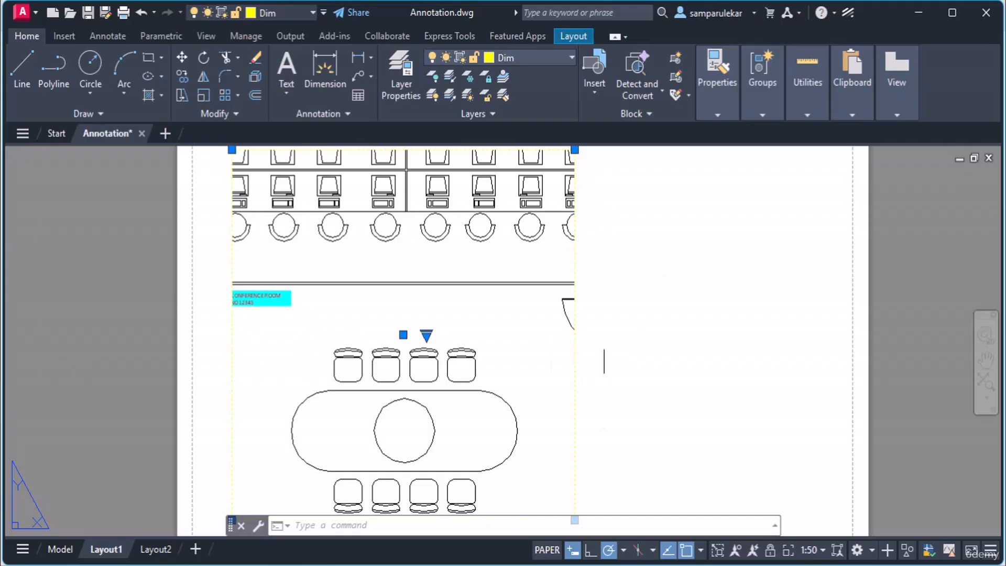
scroll(591, 344, "down", 2)
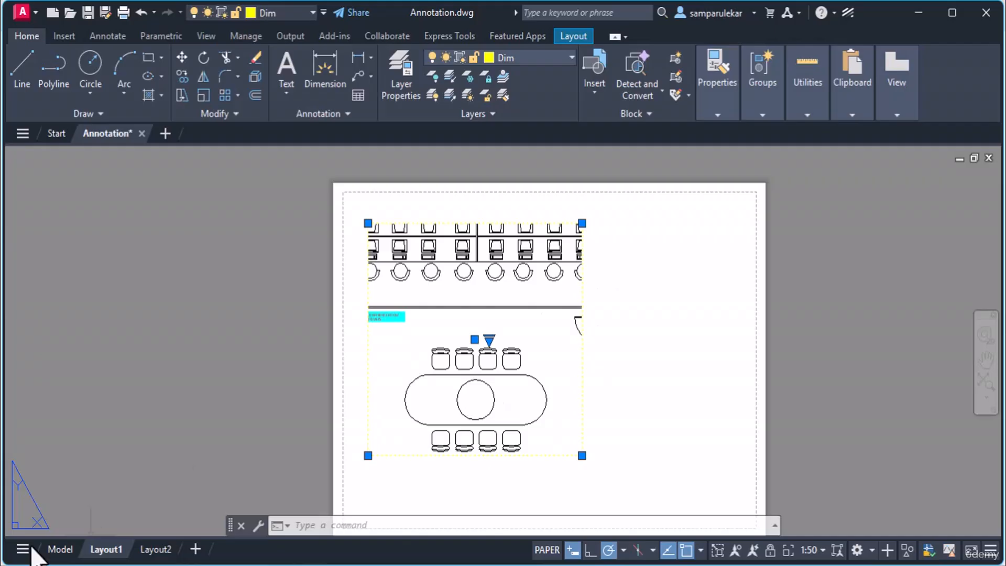
Step: Return to model space and change the Dim layer's color to red
left_click(67, 549)
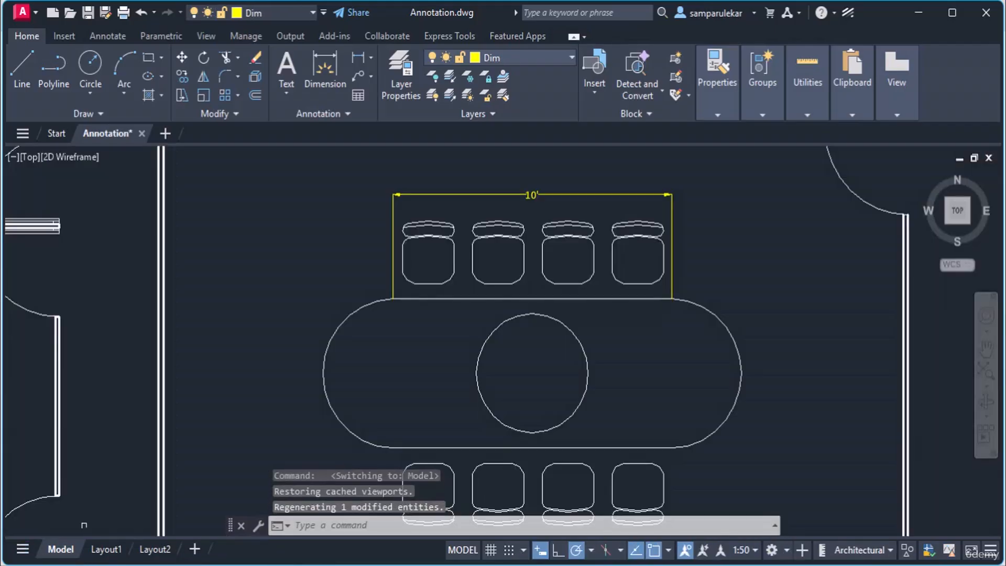
left_click(501, 64)
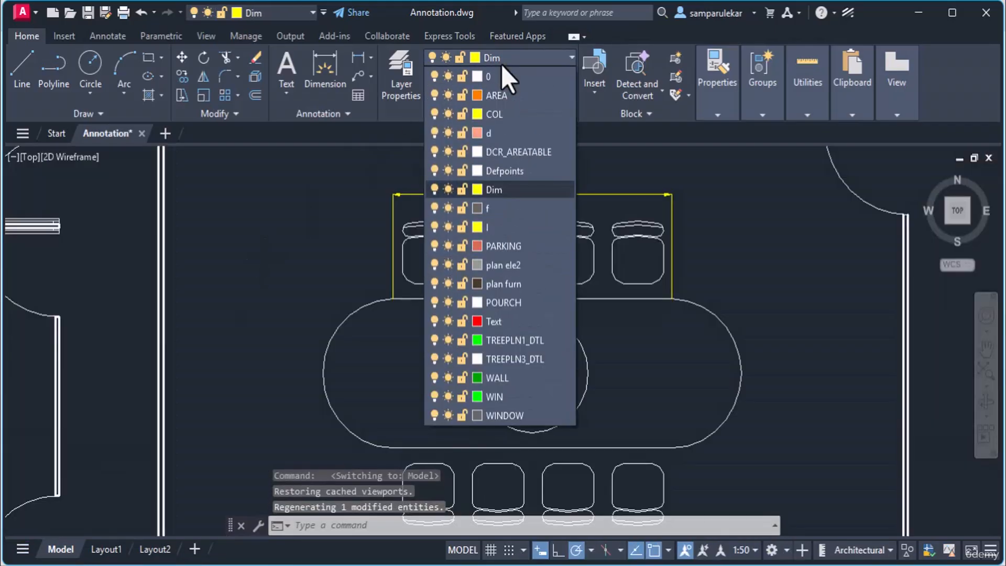
left_click(493, 190)
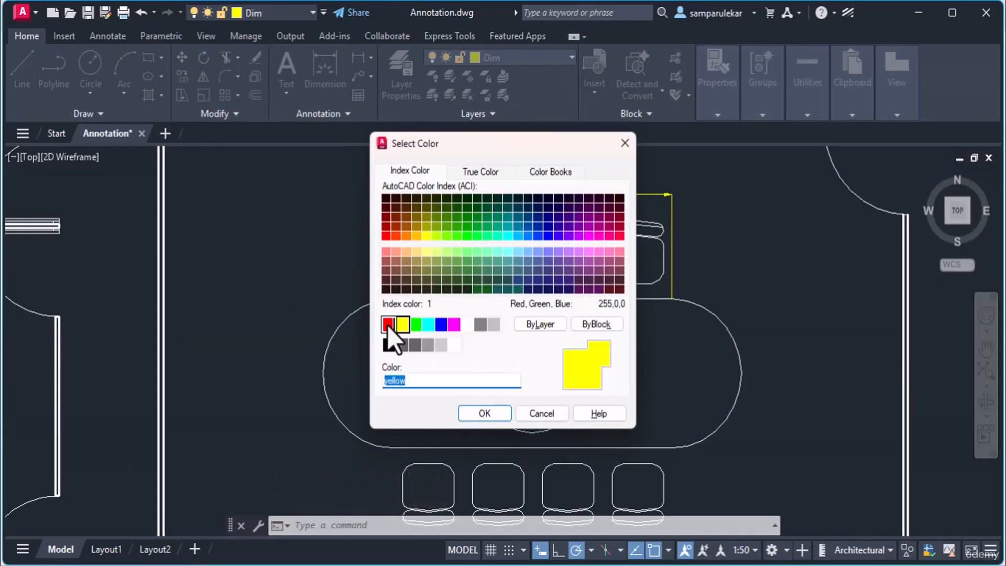
left_click(388, 325)
left_click(470, 410)
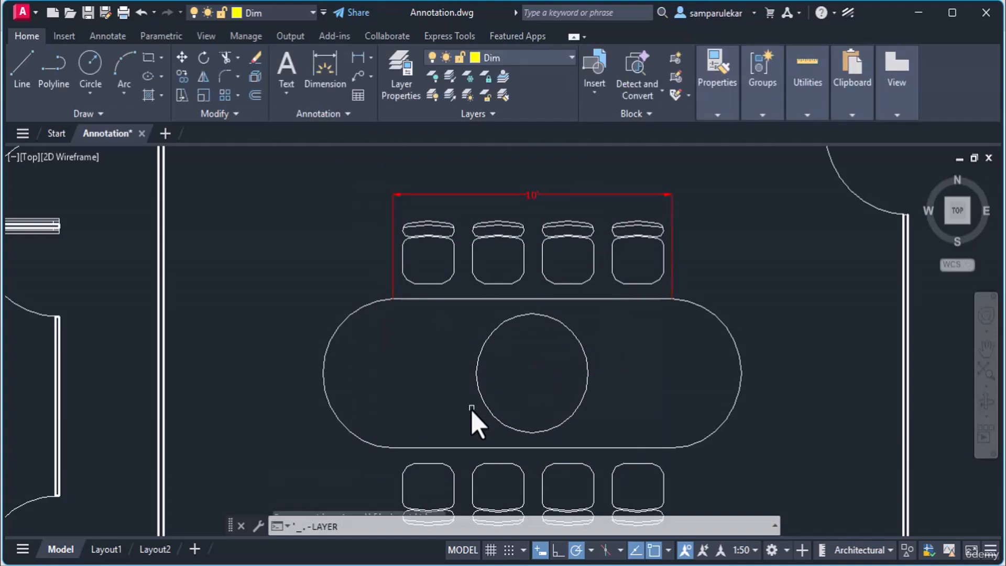
Step: Check Layout1 for the table dimension in the new layer color and inspect the viewport's scale
left_click(106, 550)
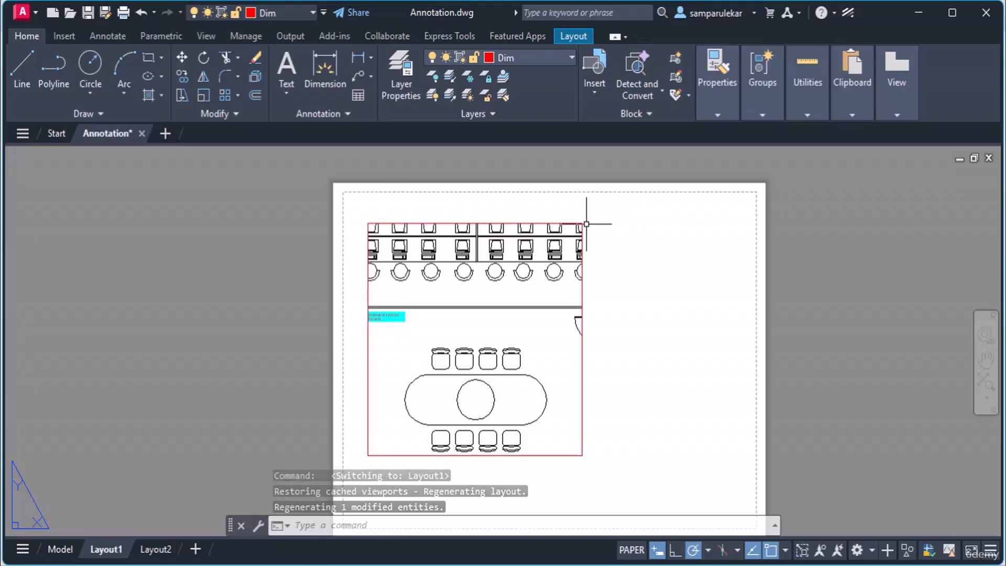
scroll(454, 342, "up", 2)
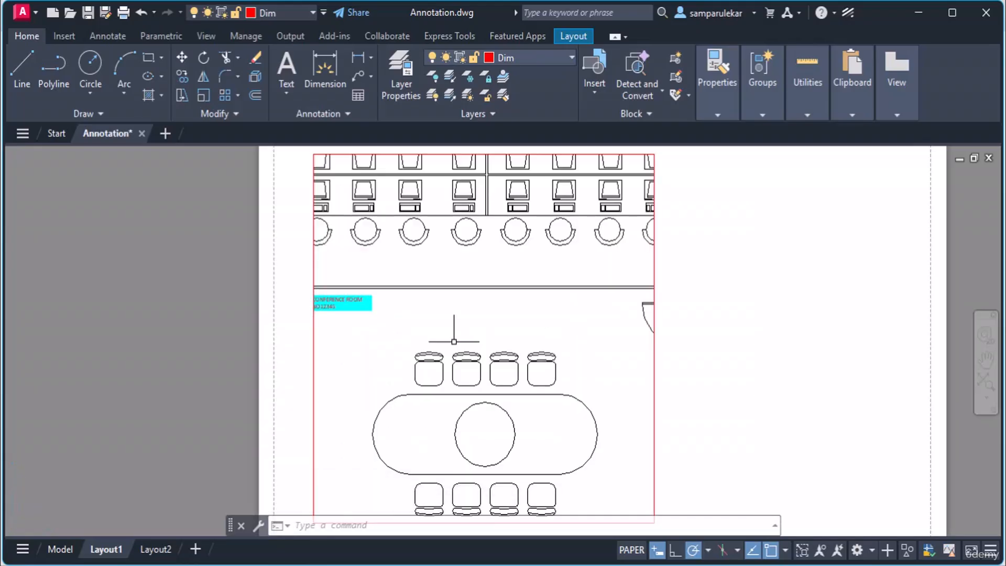
scroll(454, 342, "down", 2)
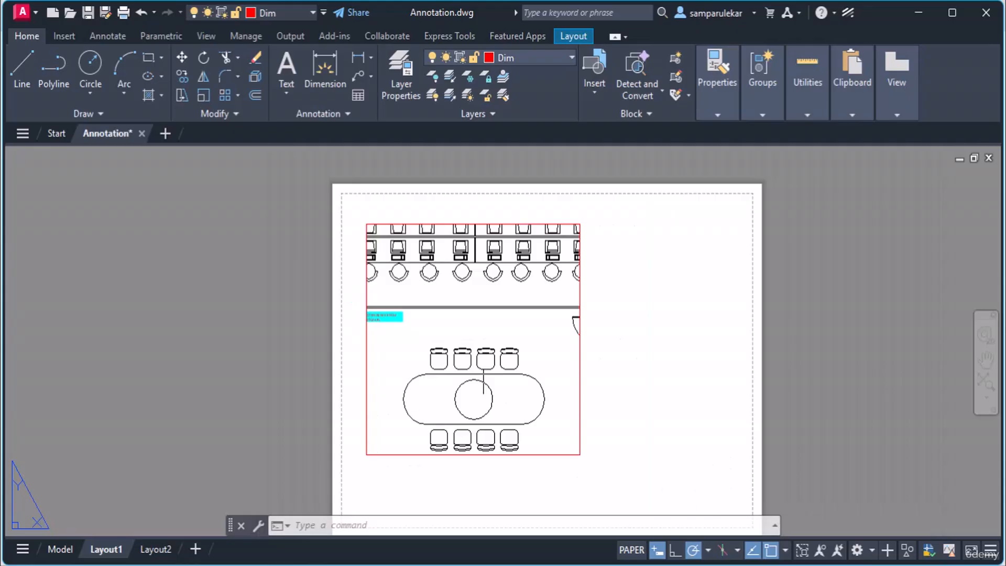
left_click(578, 289)
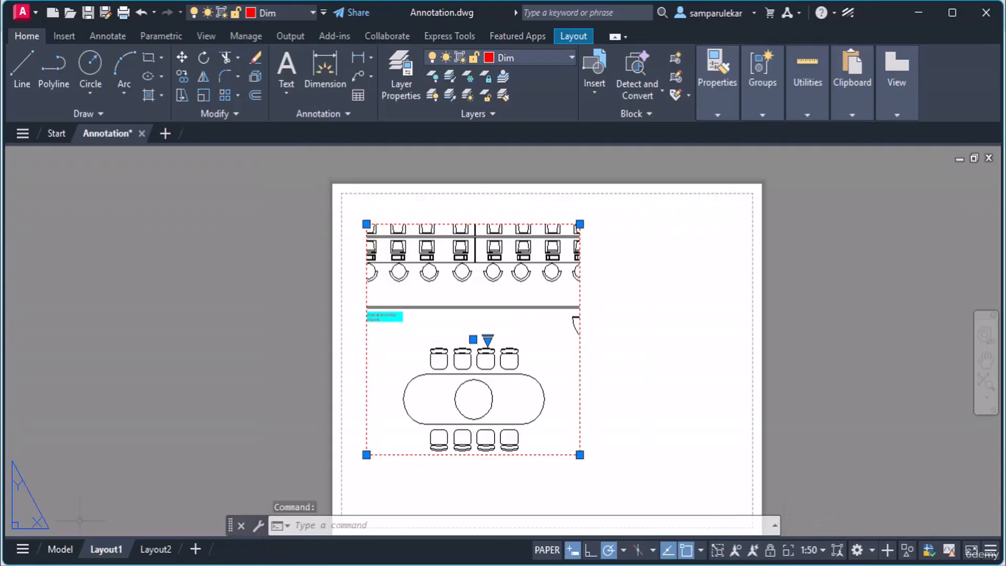
Step: In model space, add the 1:50 scale to the table dimension's annotation object scales, keeping 1:1
left_click(69, 558)
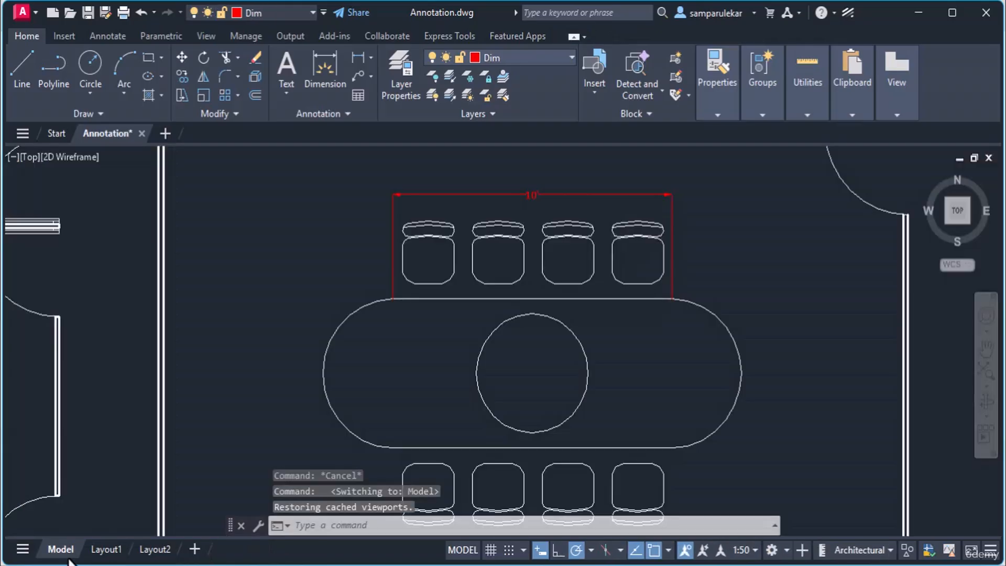
left_click(510, 195)
key("ctrl+1")
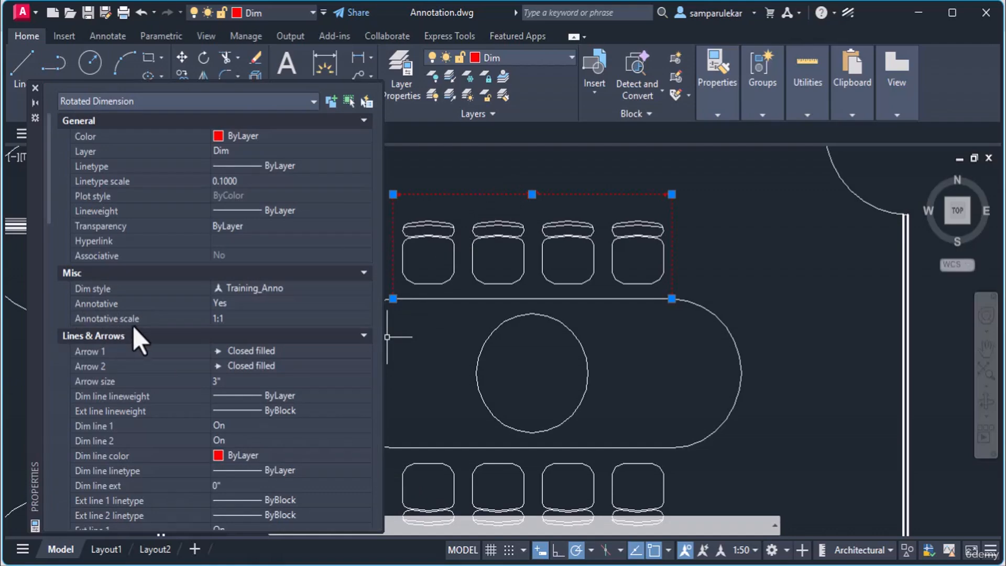
left_click(235, 318)
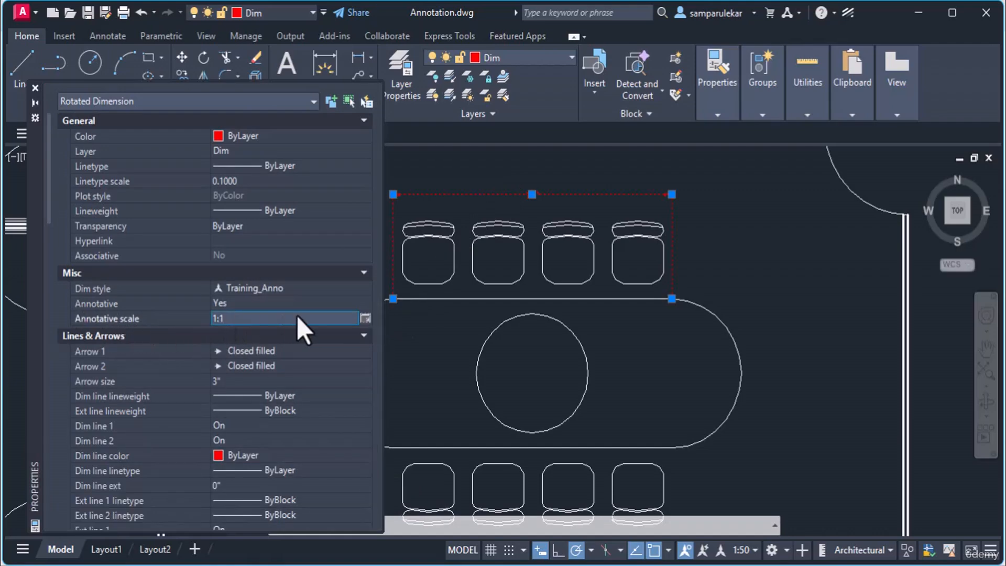
left_click(365, 319)
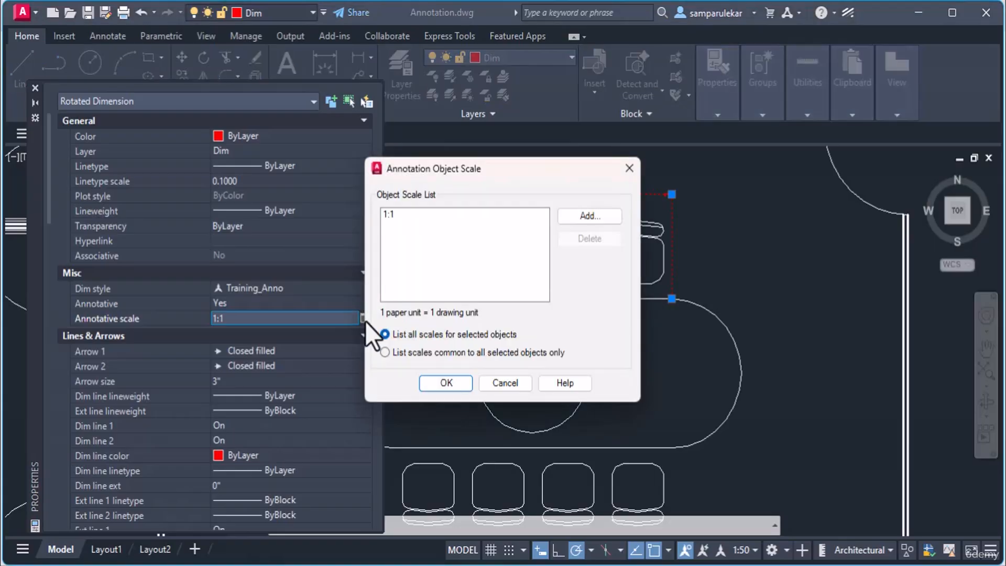
left_click(590, 217)
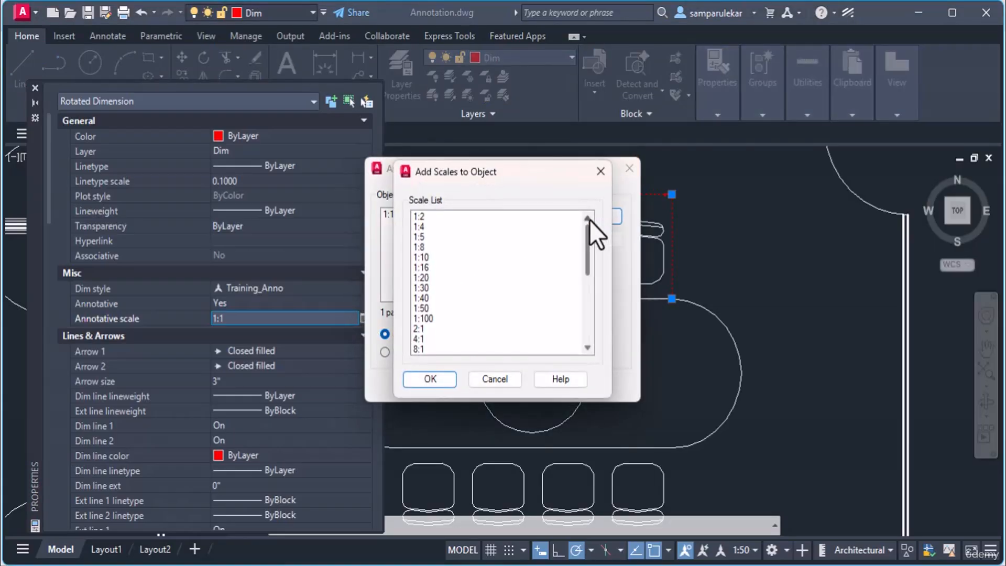
left_click(427, 308)
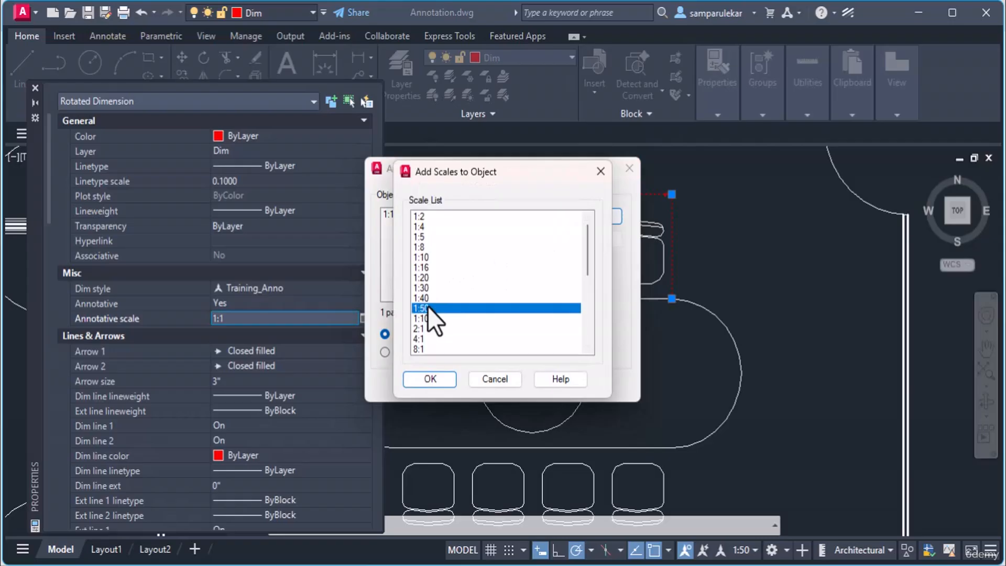
left_click(430, 379)
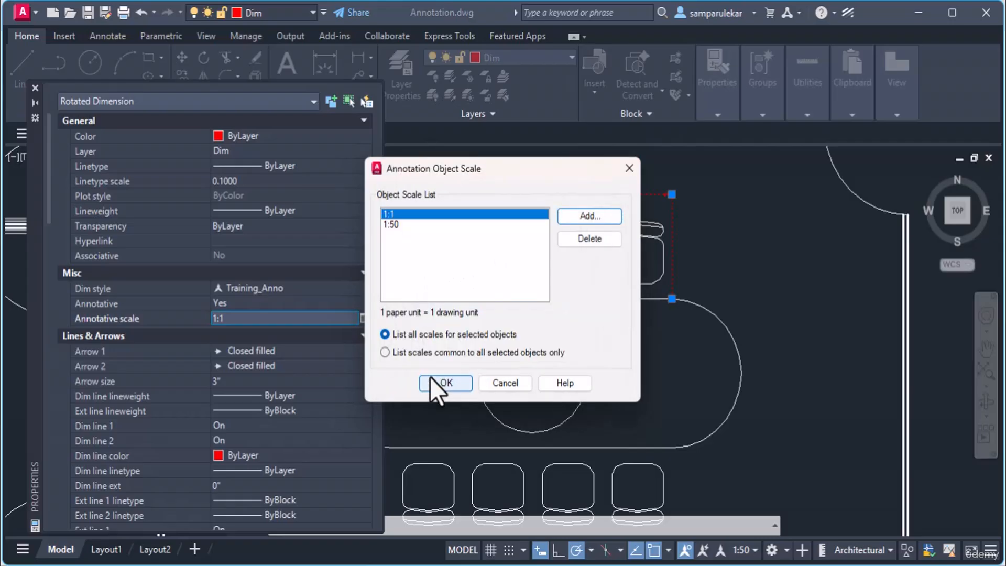
left_click(392, 224)
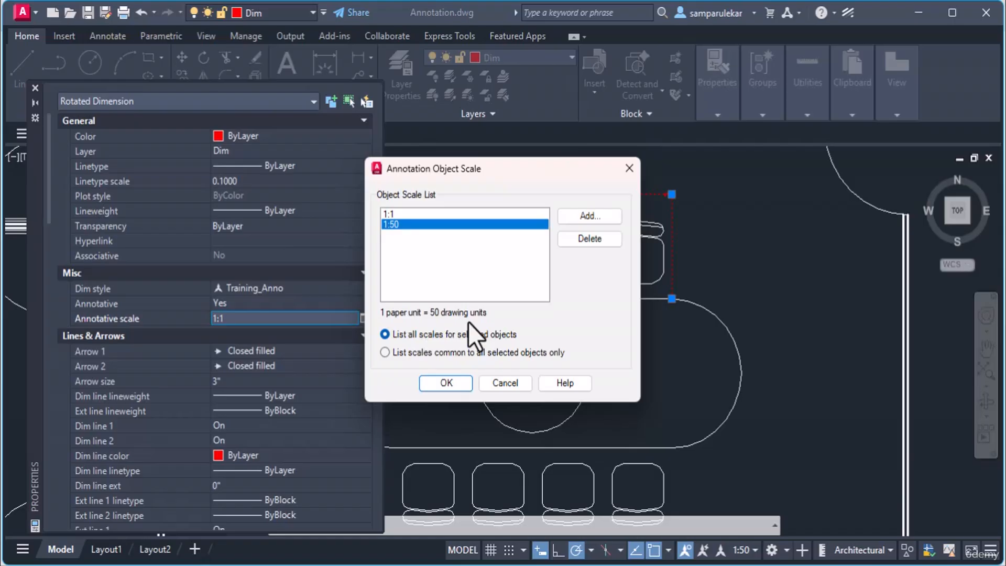
left_click(446, 383)
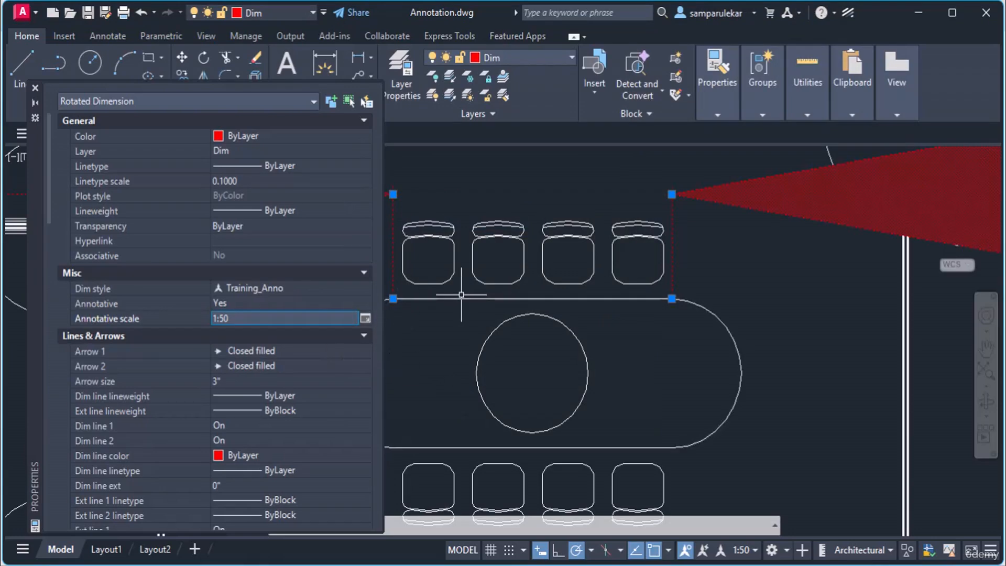
Step: Examine the dimension's 1:50 display against the floor plan in model space and in the Layout1 viewport
scroll(842, 226, "down", 4)
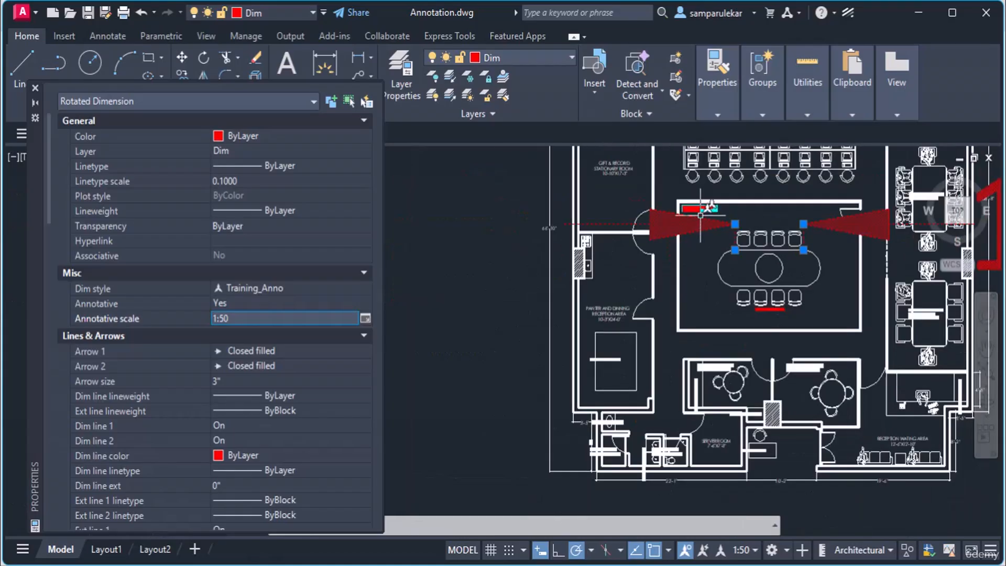
middle_click_drag(693, 216, 593, 251)
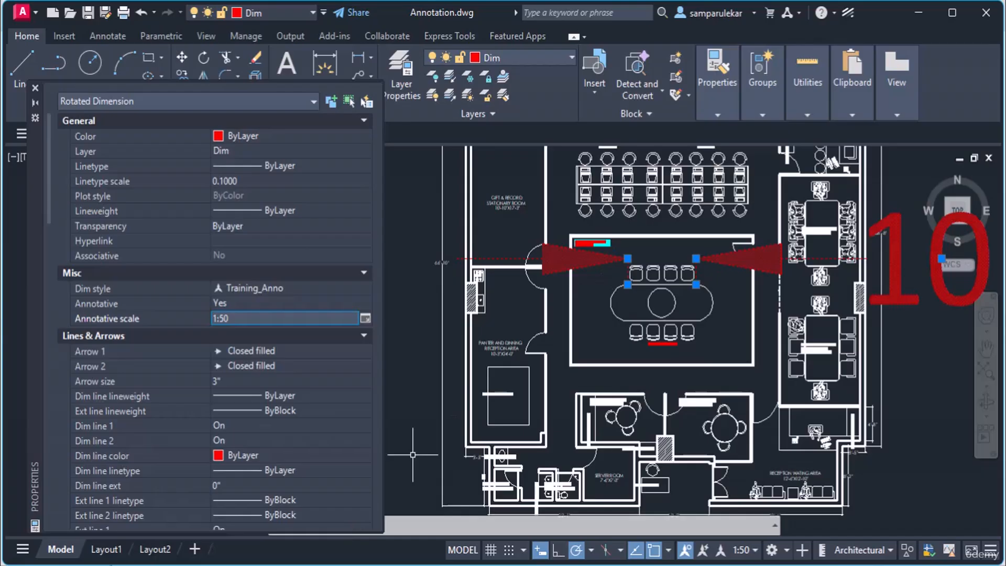
left_click(106, 548)
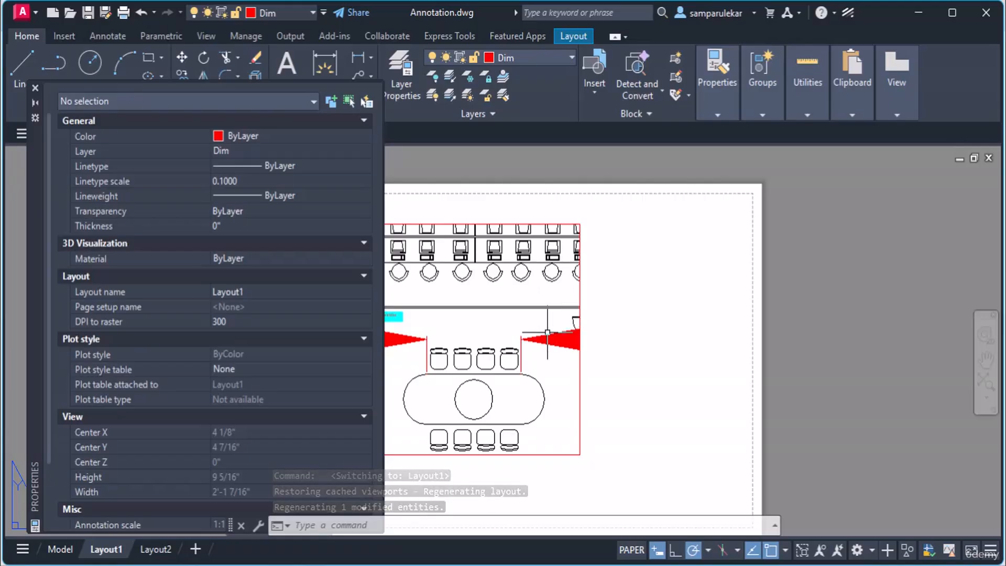
Step: Inspect the Layout1 viewport's scale, and in model space set the conference table dimension's arrow size to 1/16"
left_click(579, 306)
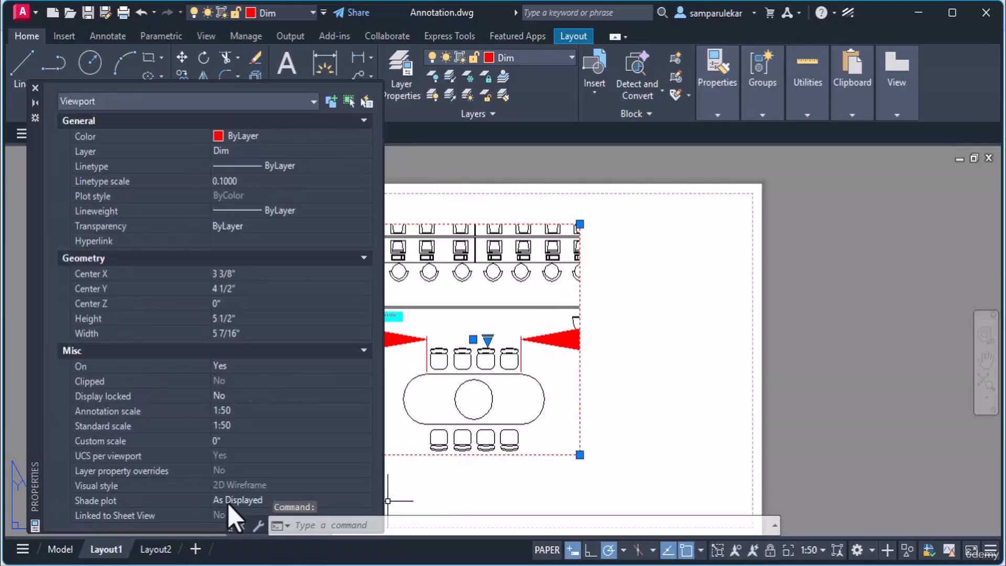
left_click(59, 549)
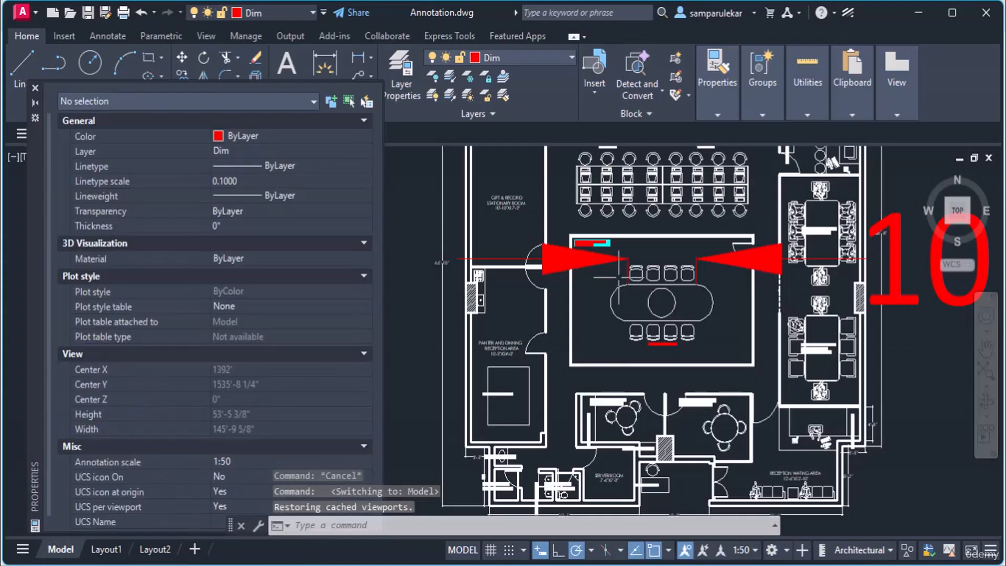
scroll(662, 268, "up", 4)
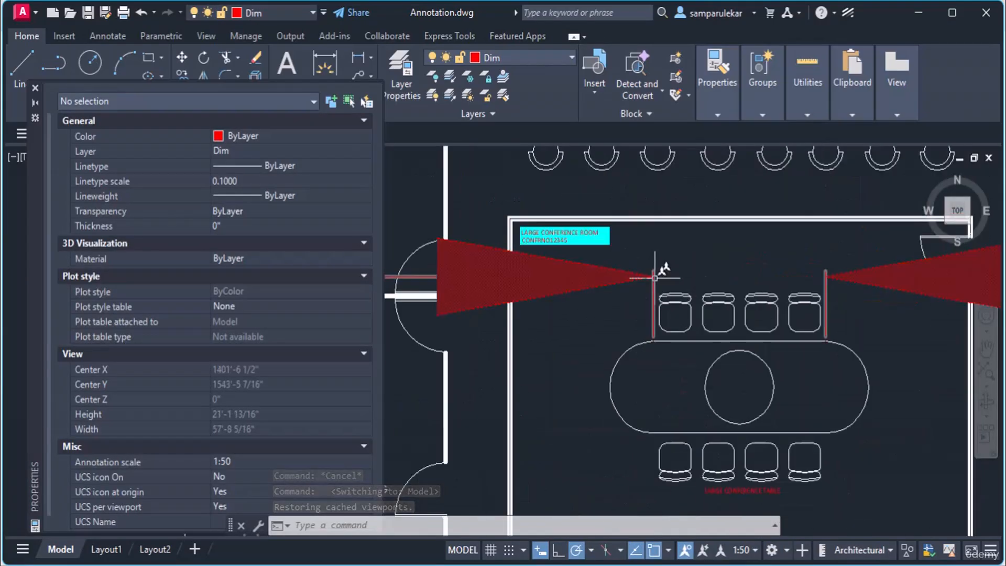
left_click(653, 277)
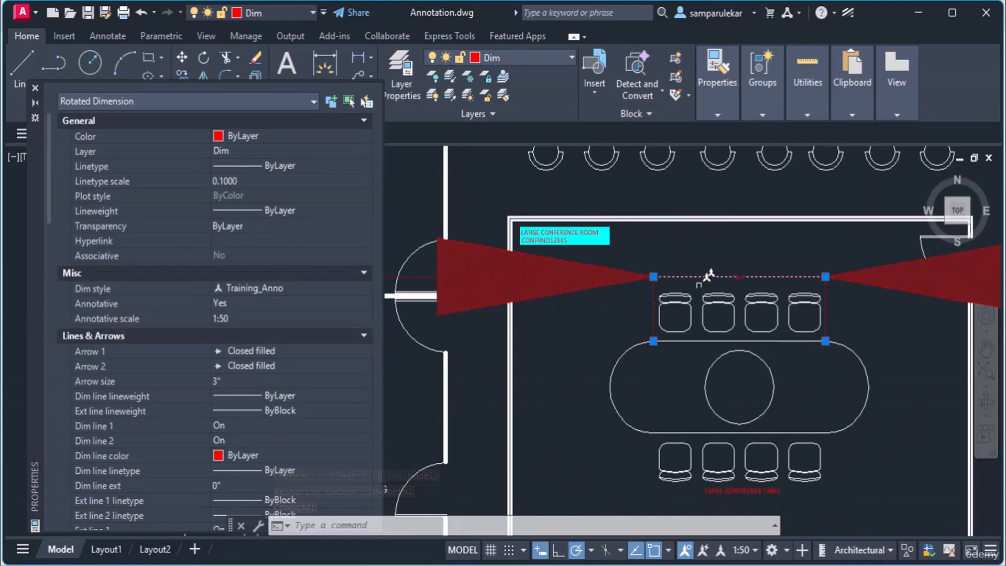
left_click(236, 383)
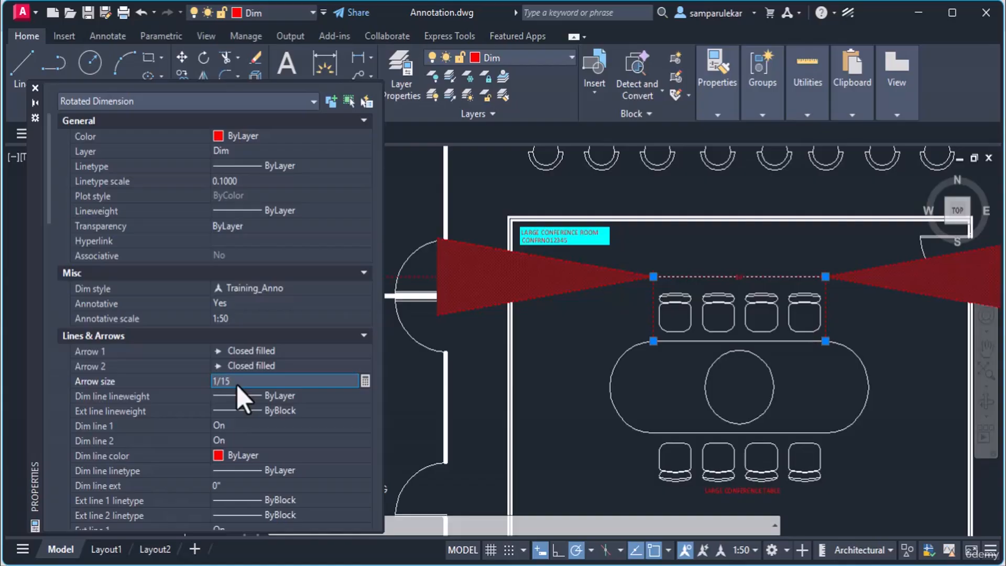
key("Return")
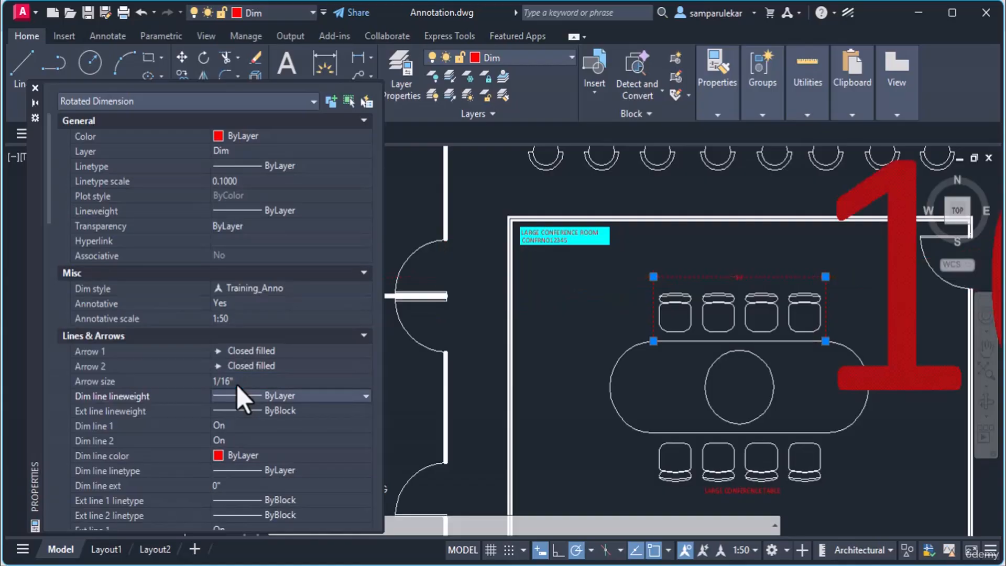
Step: Set the text height of the conference table's dimension to 1/16"
scroll(772, 286, "up", 4)
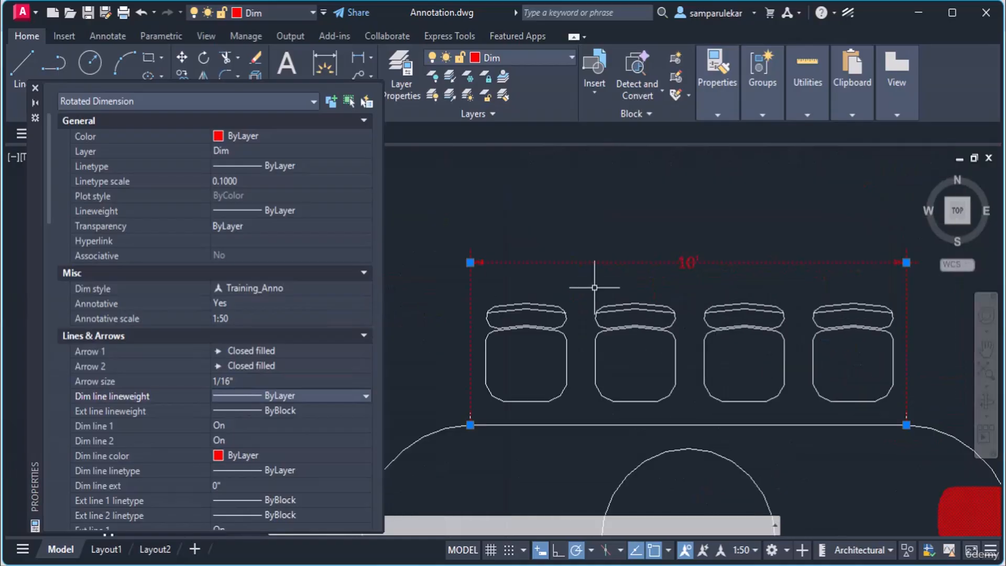
scroll(499, 270, "up", 2)
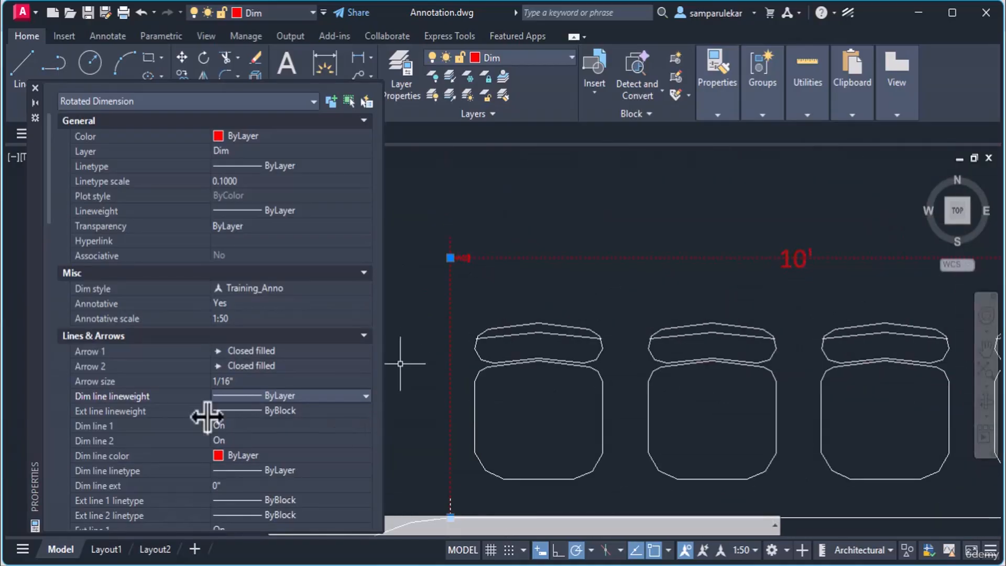
left_click_drag(48, 193, 47, 306)
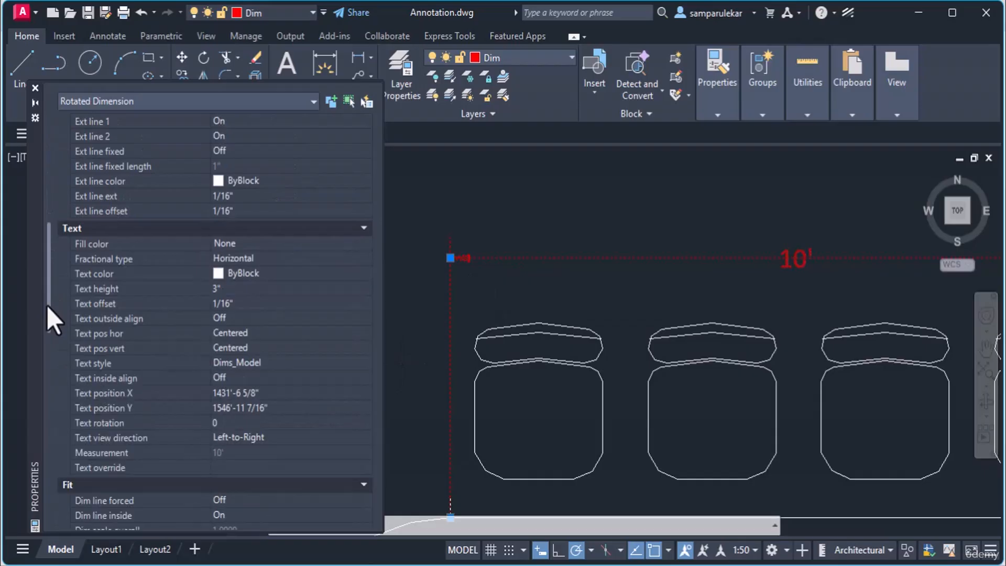
left_click(233, 289)
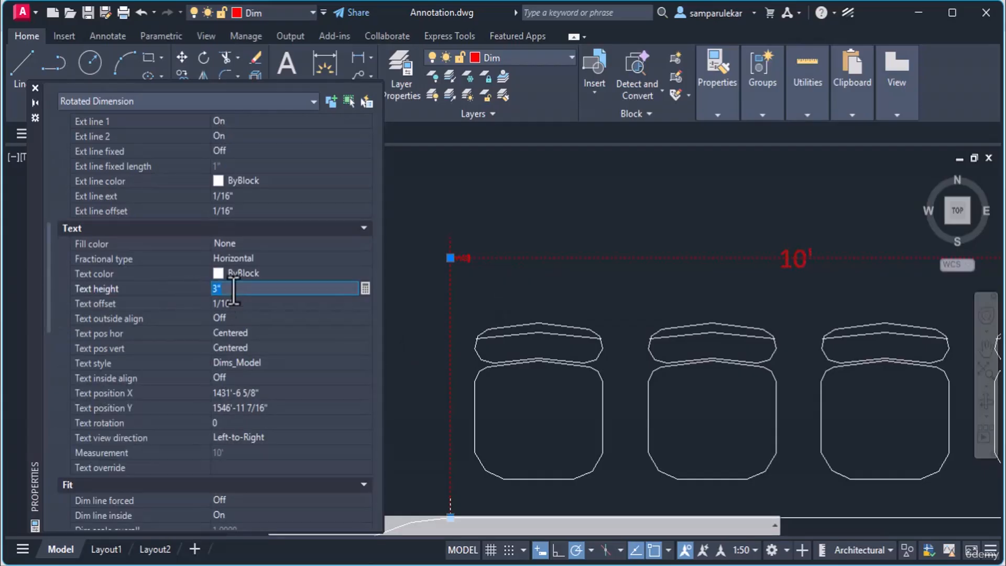
key("BackSpace")
type("1/16\"")
left_click(233, 303)
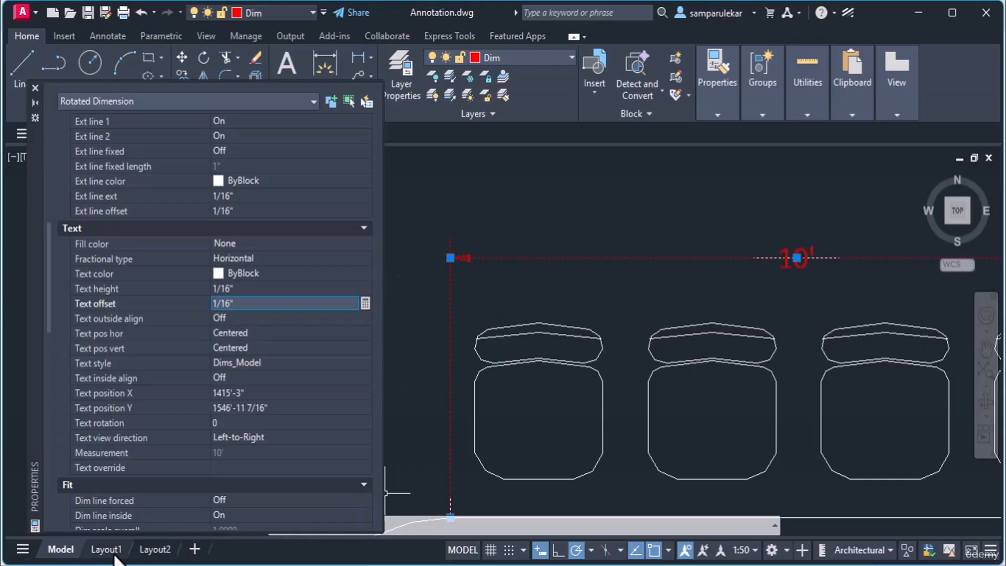
Step: Check the table dimension's arrows and text in the Layout1 viewport and close the object properties
left_click(114, 554)
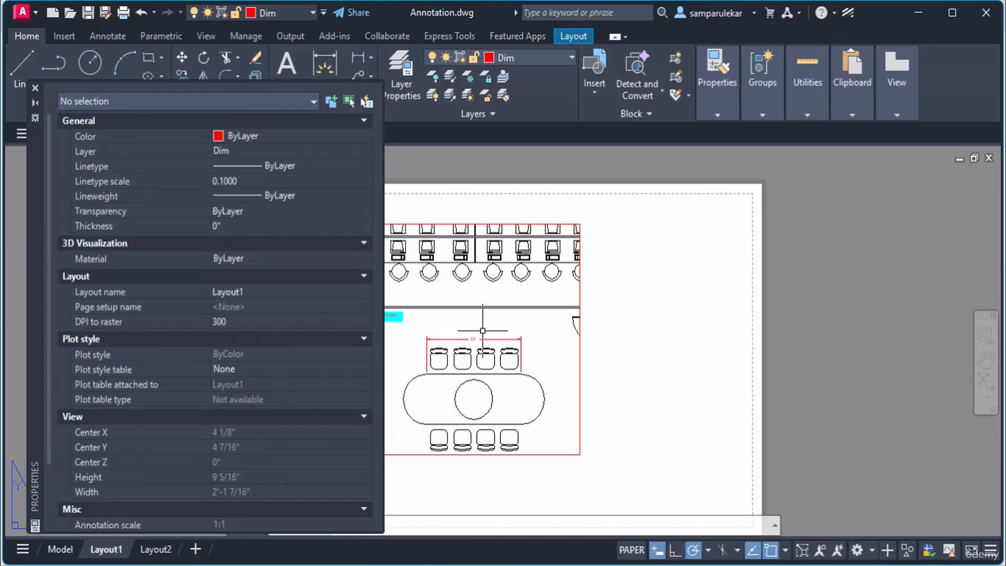
scroll(482, 332, "up", 3)
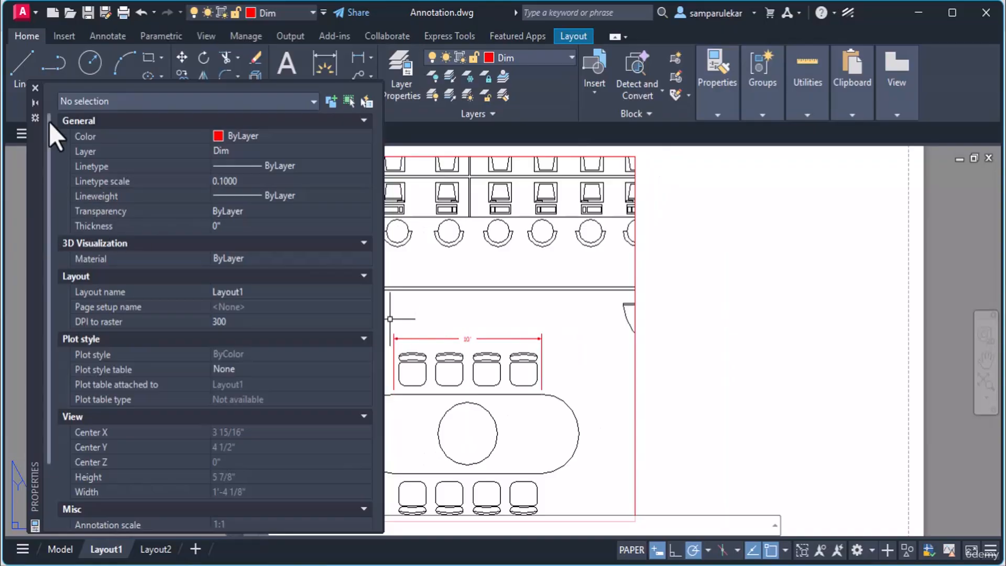
left_click(34, 87)
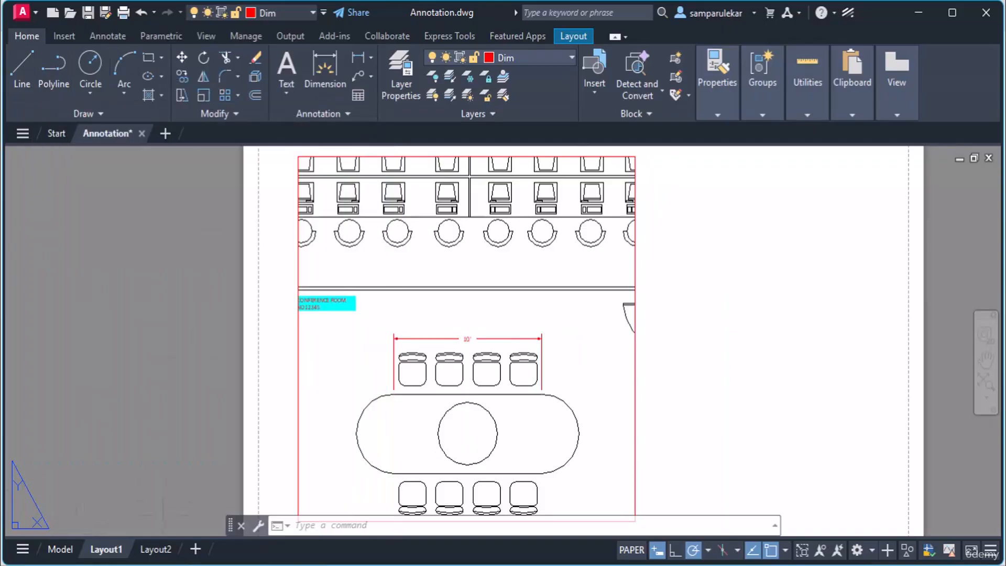
Step: In model space, add a vertical linear dimension across the conference table's width, placed beyond its left rounded end
left_click(61, 548)
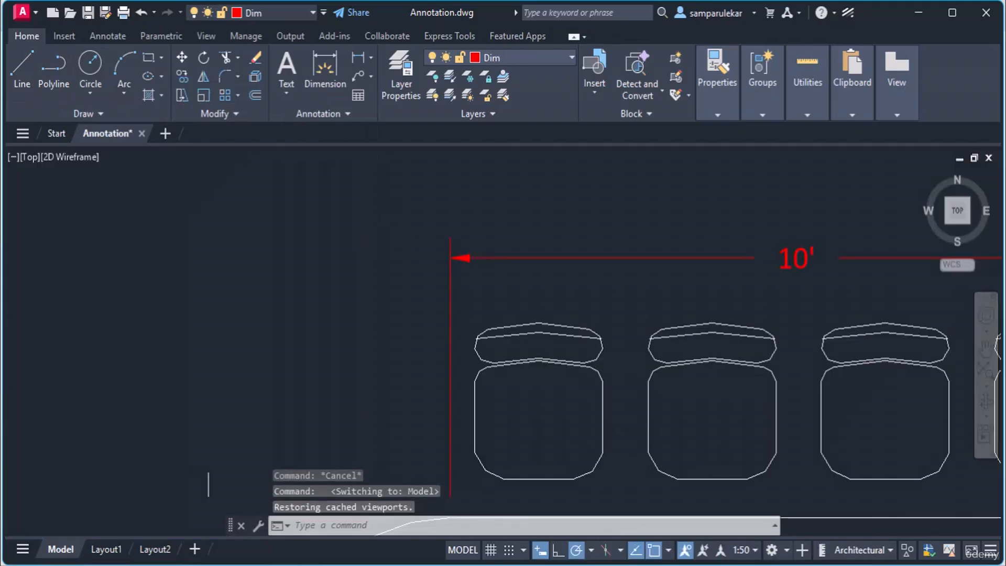
scroll(563, 414, "down", 6)
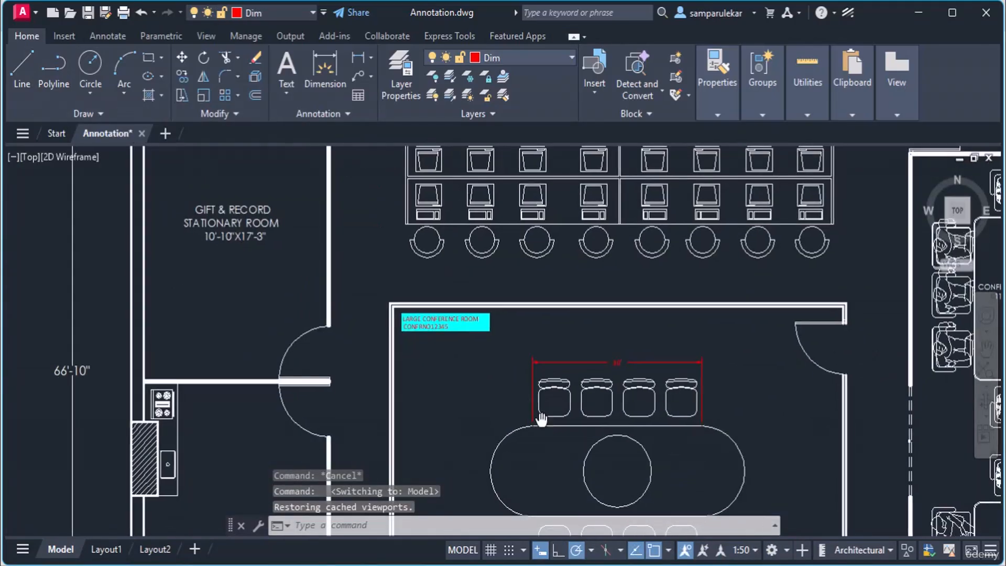
middle_click_drag(545, 446, 546, 290)
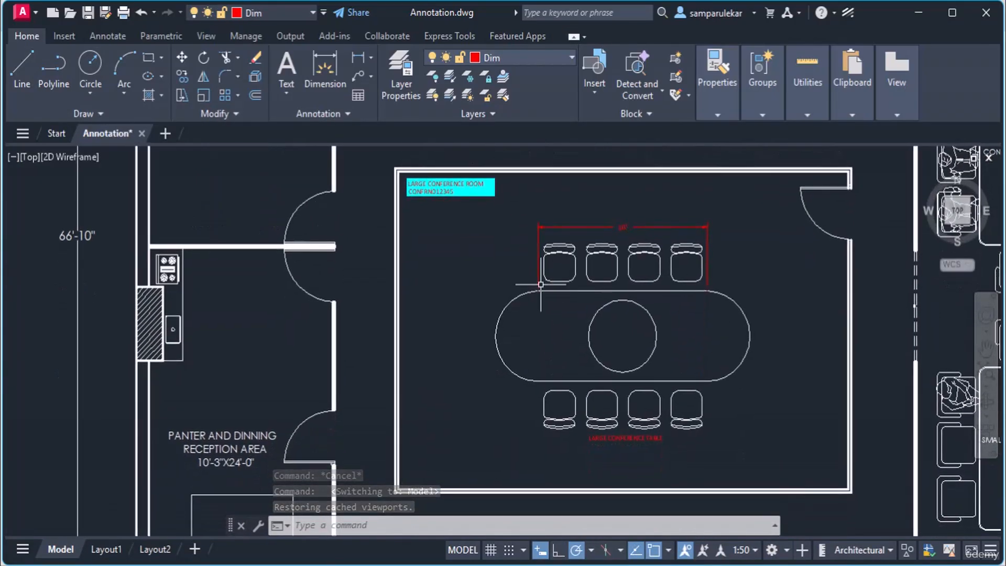
left_click(360, 56)
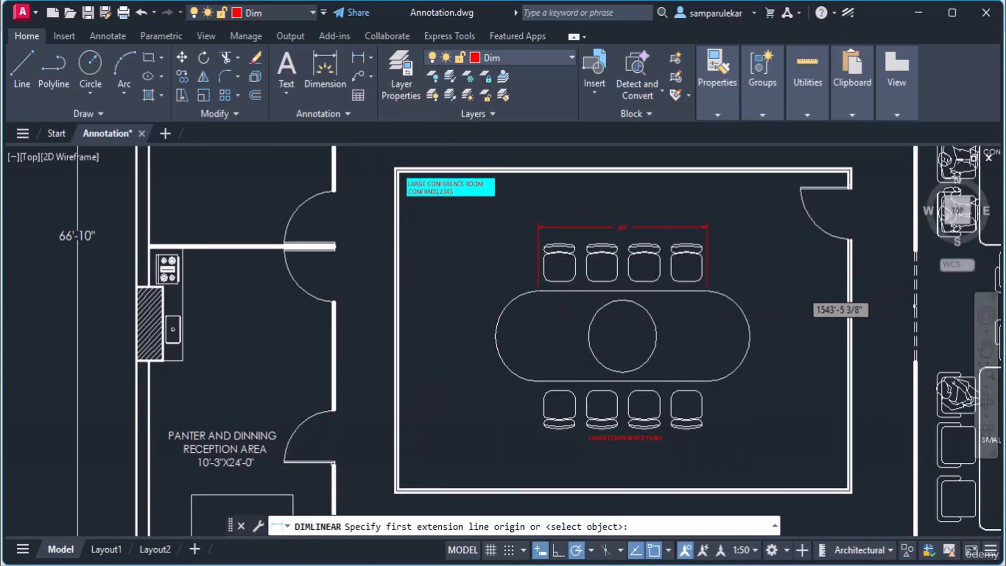
left_click(538, 291)
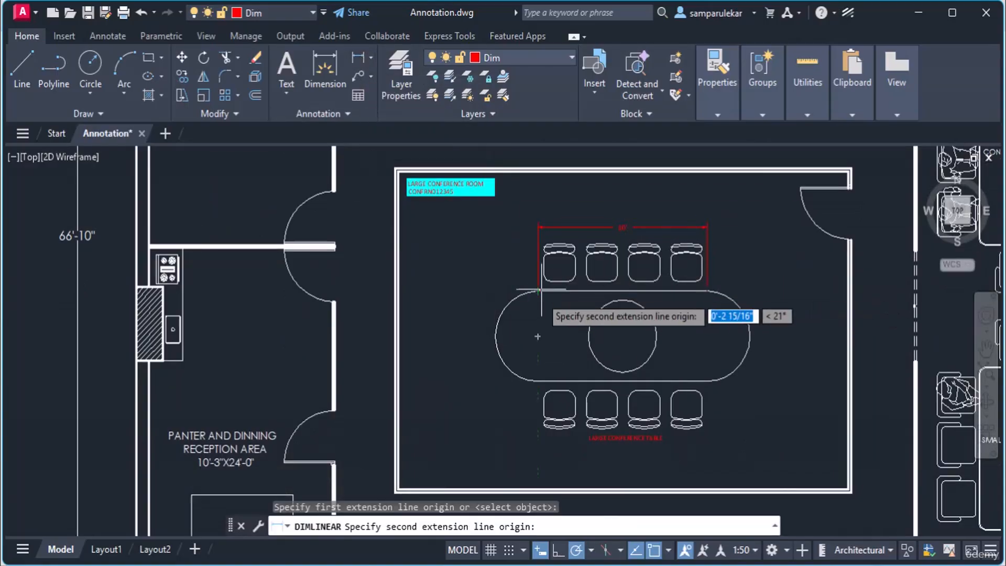
left_click(534, 380)
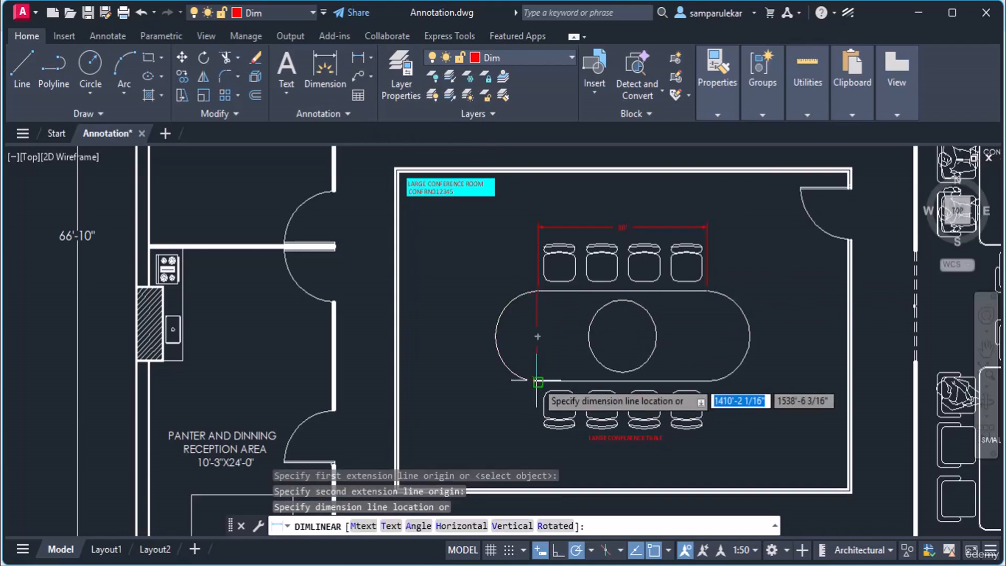
left_click(477, 366)
scroll(485, 345, "up", 2)
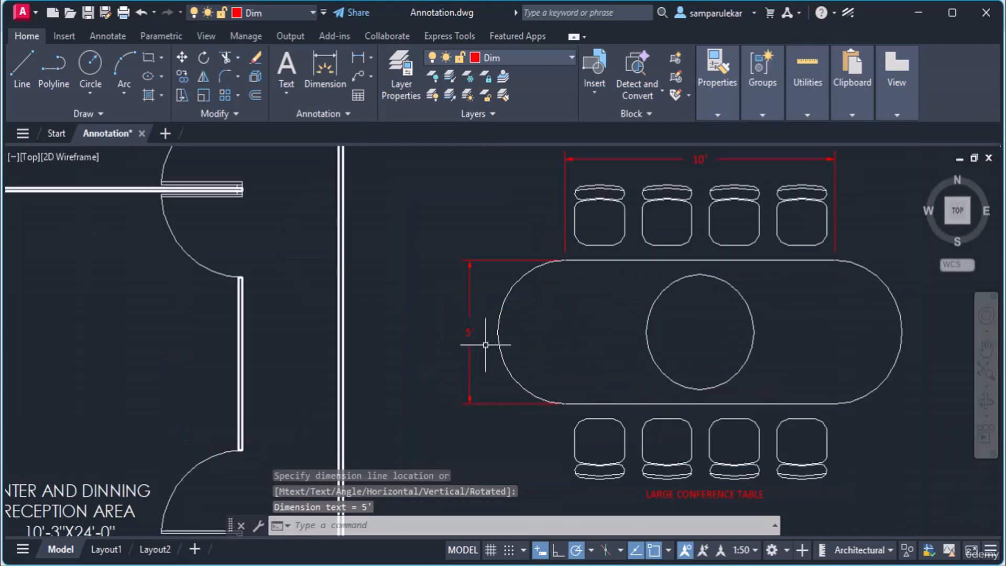
scroll(486, 344, "down", 2)
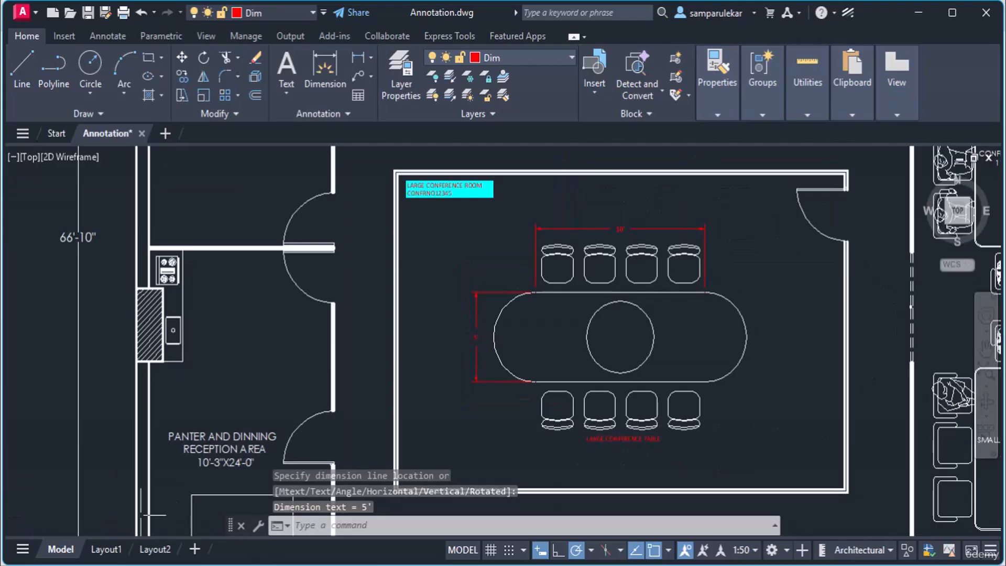
Step: Examine the table's vertical width dimension in the Layout1 viewport
left_click(106, 549)
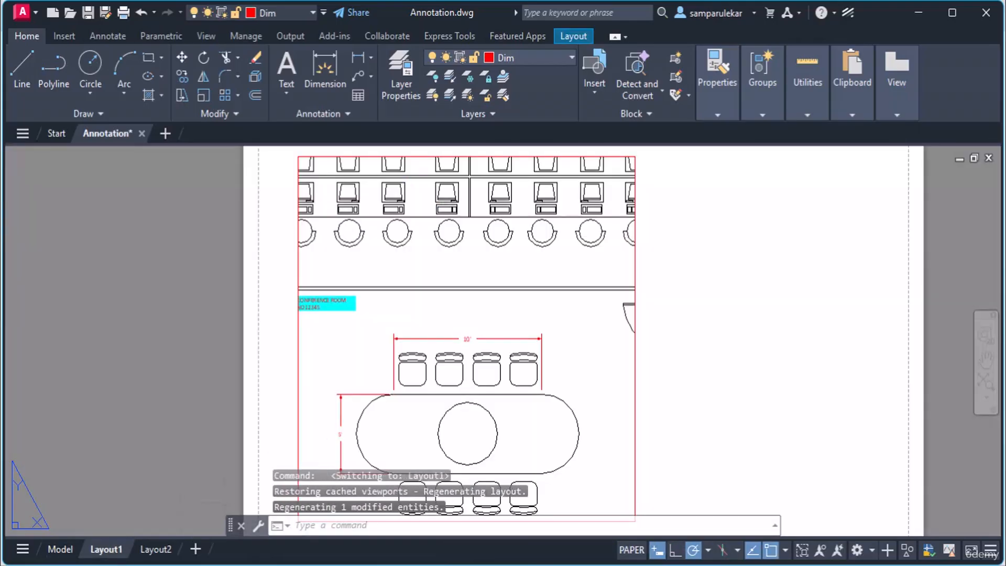
scroll(360, 337, "up", 3)
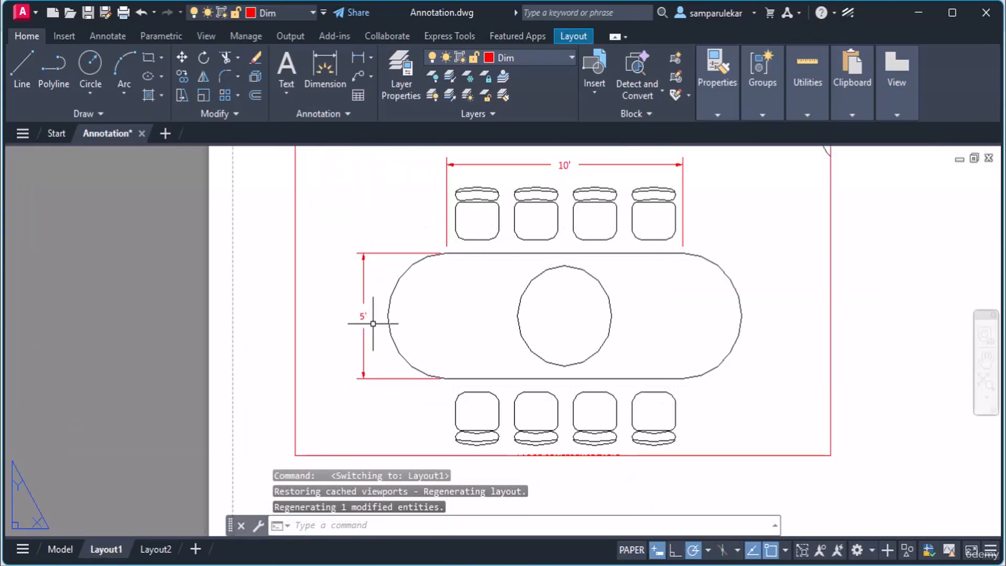
scroll(373, 324, "down", 2)
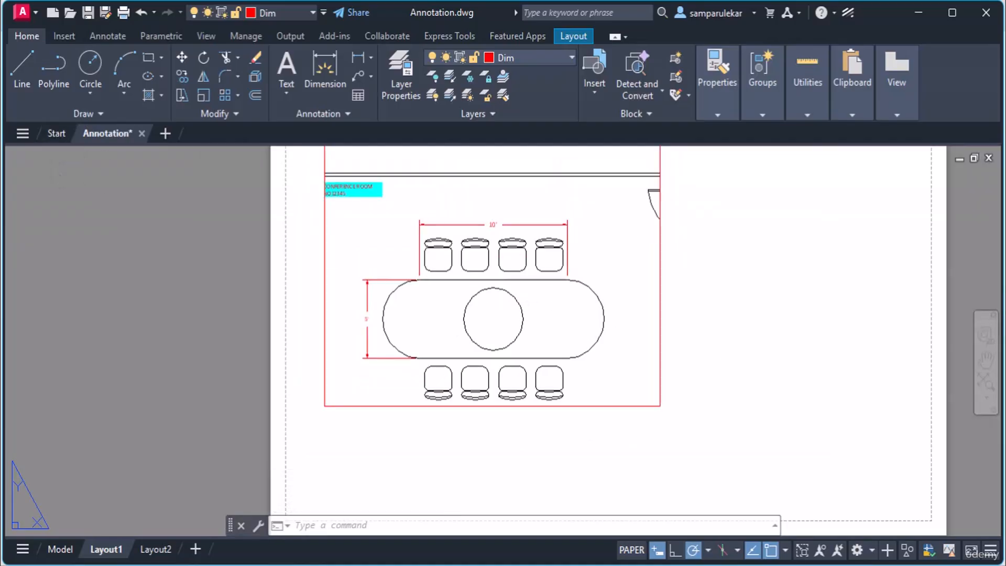
Step: In model space, add a radius dimension to the circle at the table's center, with its text to the circle's right
left_click(62, 548)
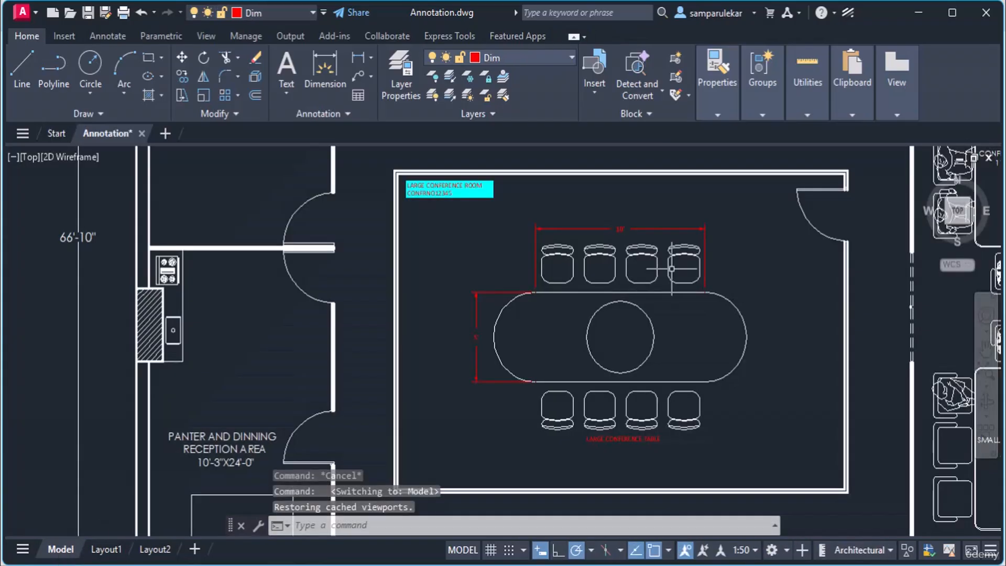
left_click(372, 60)
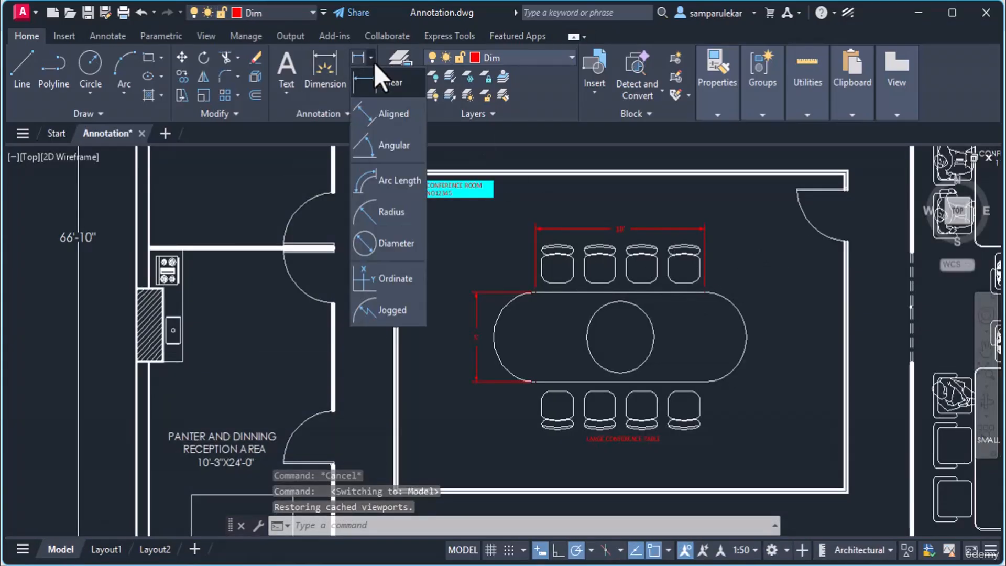
left_click(393, 211)
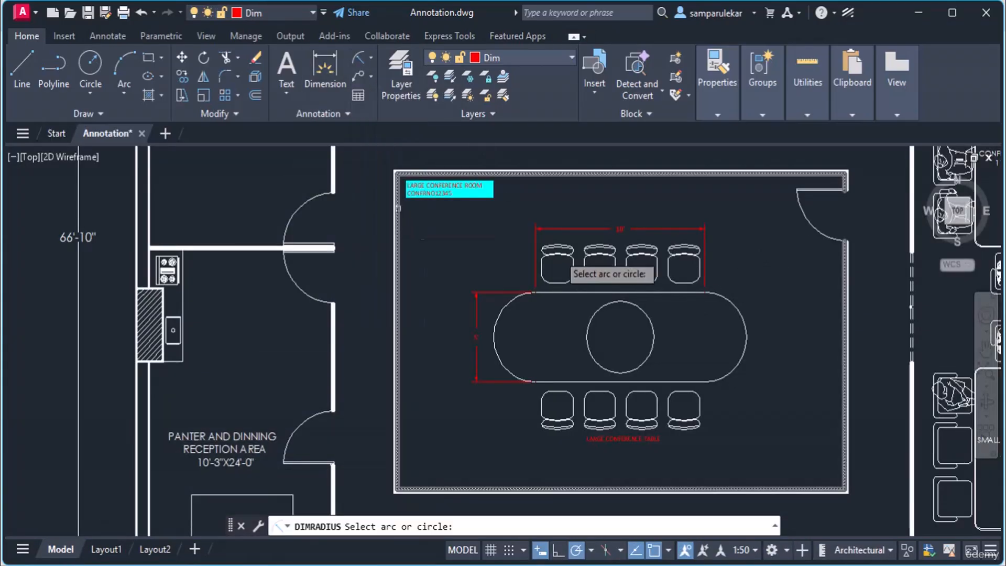
left_click(654, 319)
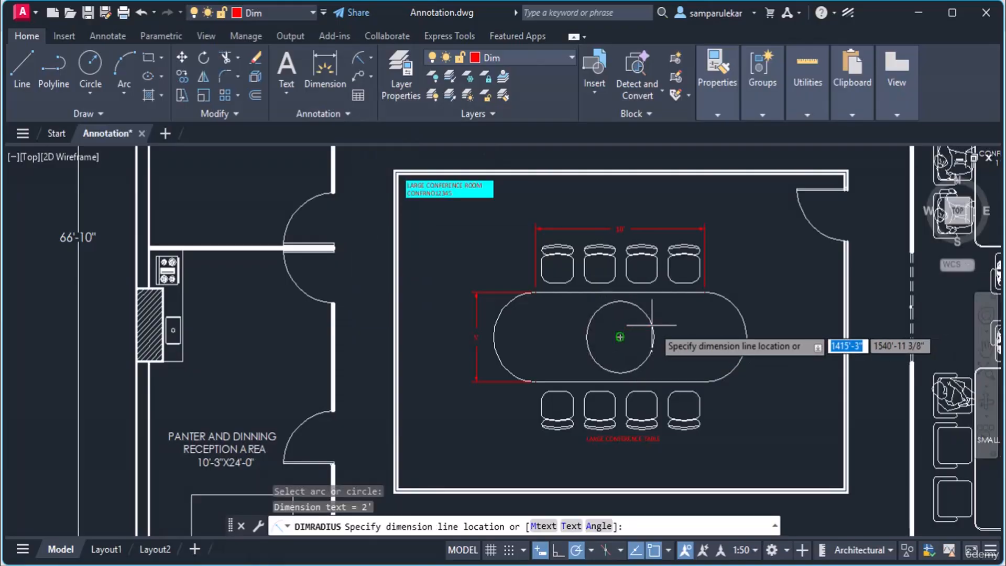
left_click(680, 332)
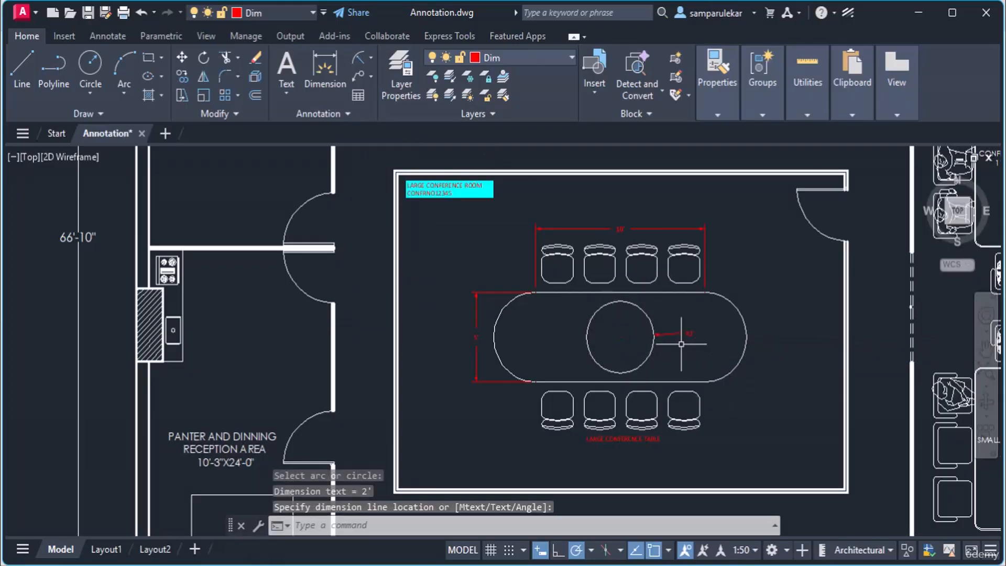
Step: Examine all the table dimensions, including the circle's radius, on the Layout1 sheet and return to model space
left_click(109, 550)
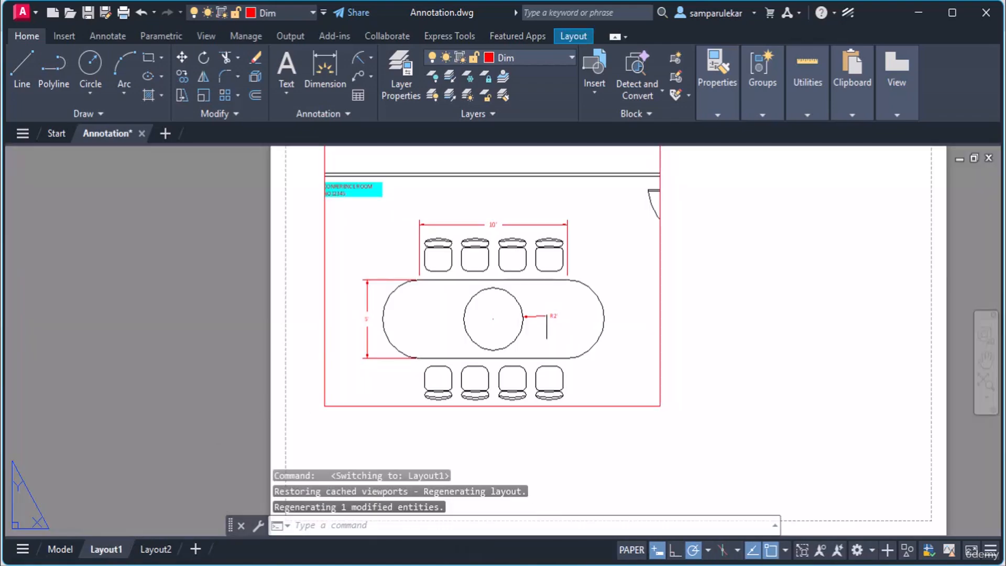
scroll(524, 317, "down", 2)
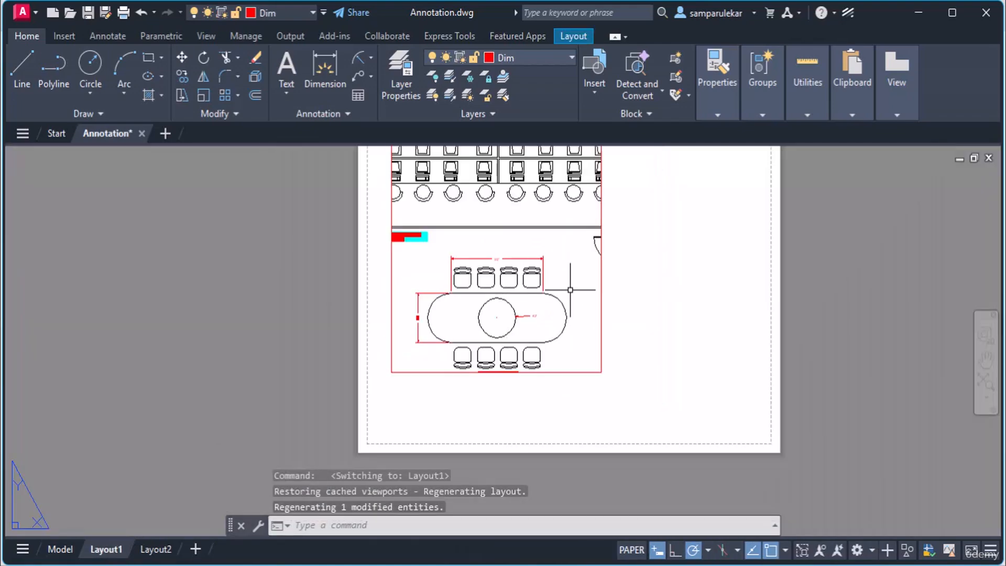
middle_click_drag(569, 284, 581, 333)
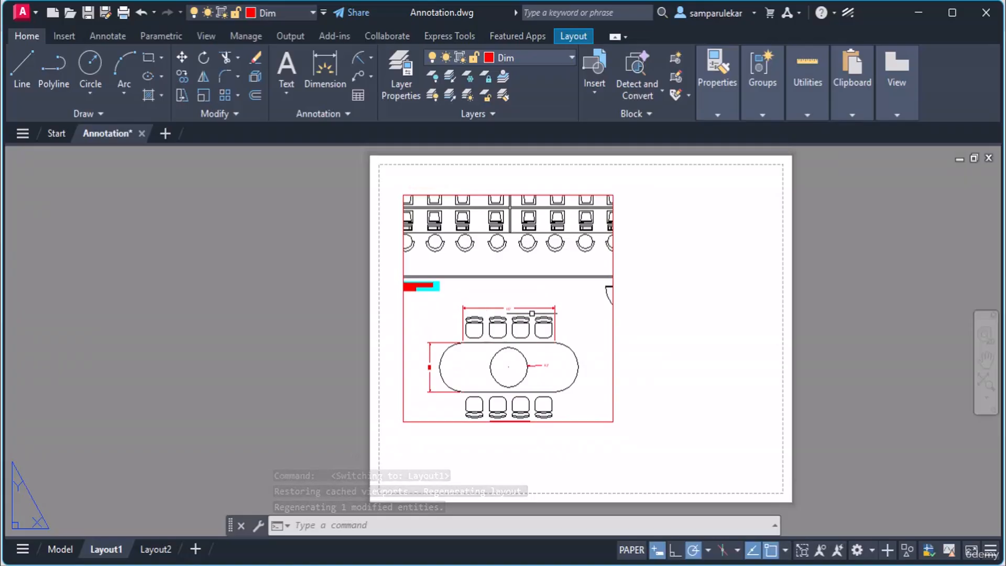
scroll(496, 314, "up", 2)
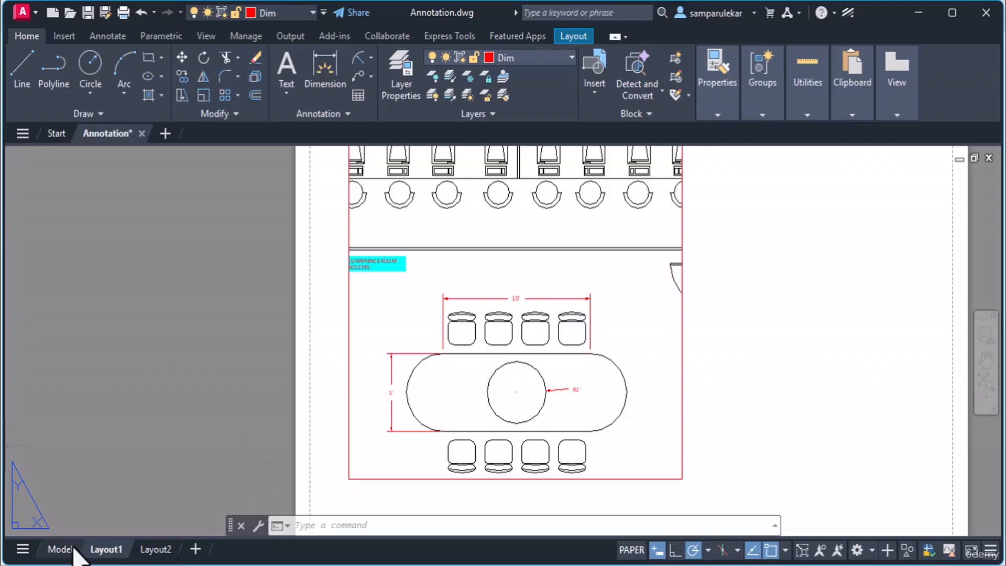
left_click(61, 548)
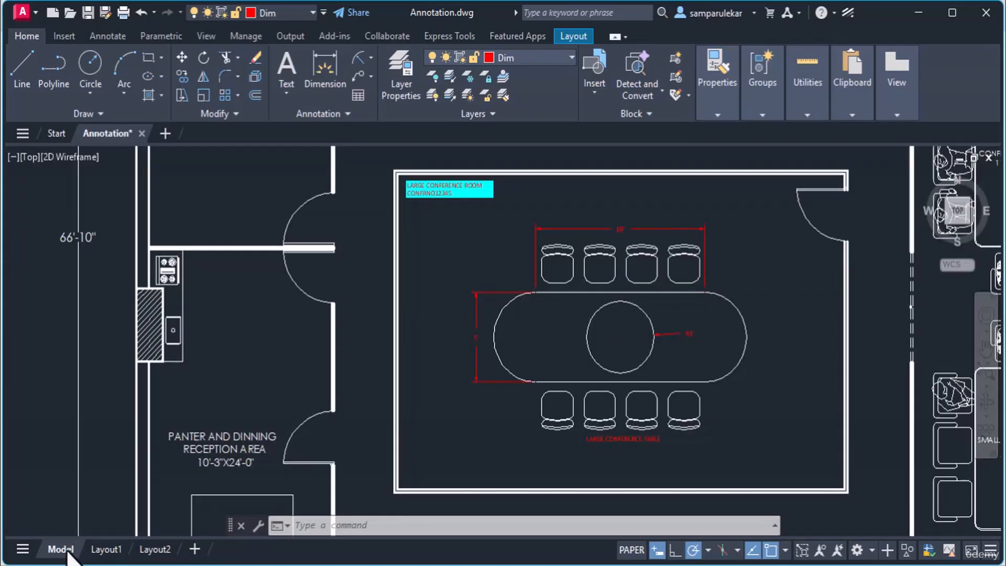
Step: Set the arrow size of the horizontal dimension above the conference table to 1/8"
left_click(612, 231)
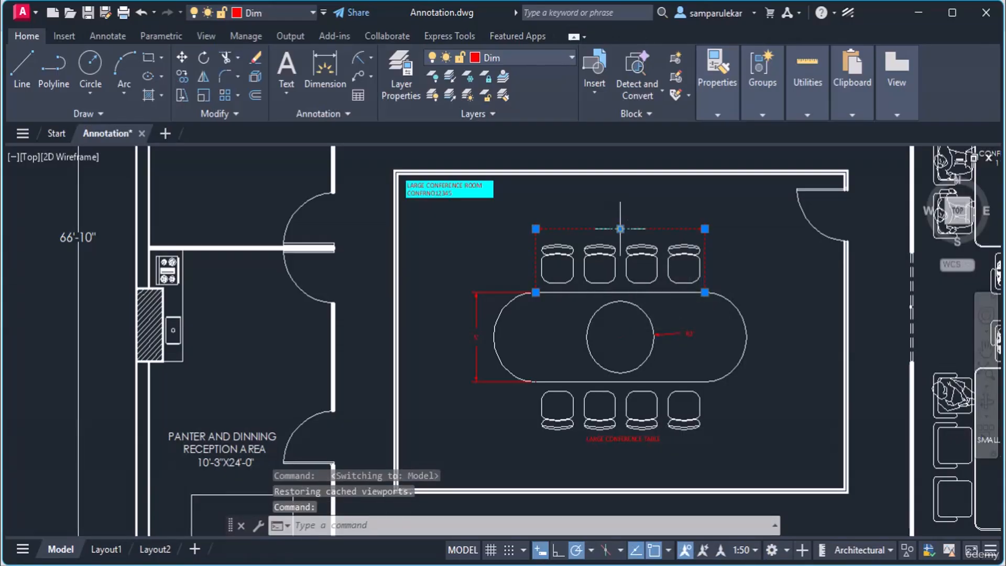
mouse_move(621, 229)
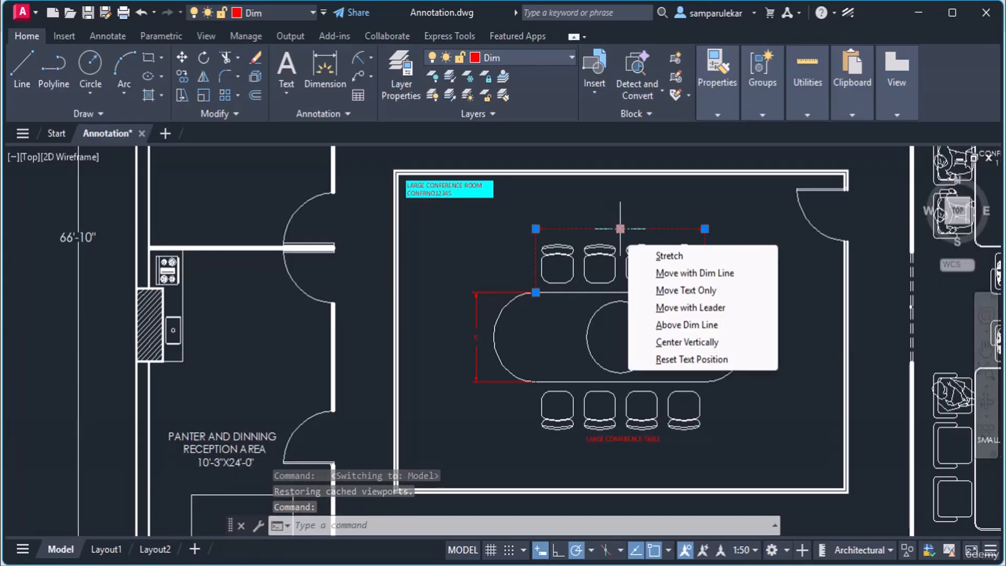
key("ctrl+1")
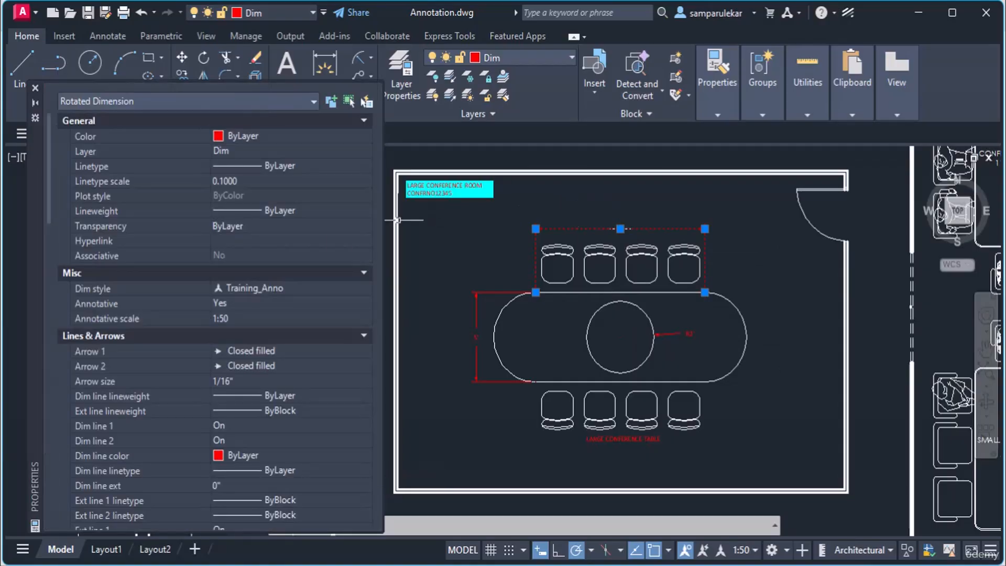
left_click(244, 383)
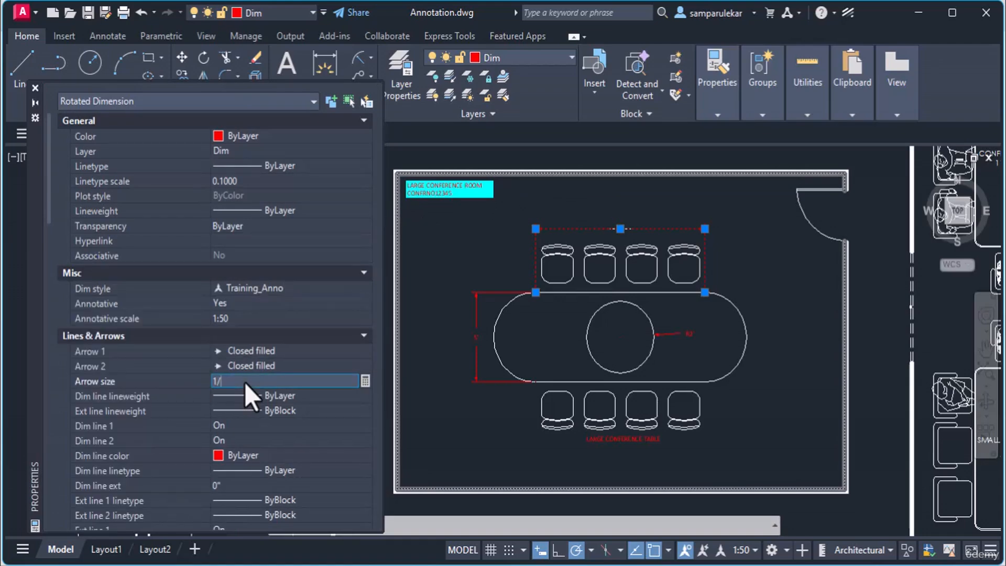
type("1/8\"")
key("Return")
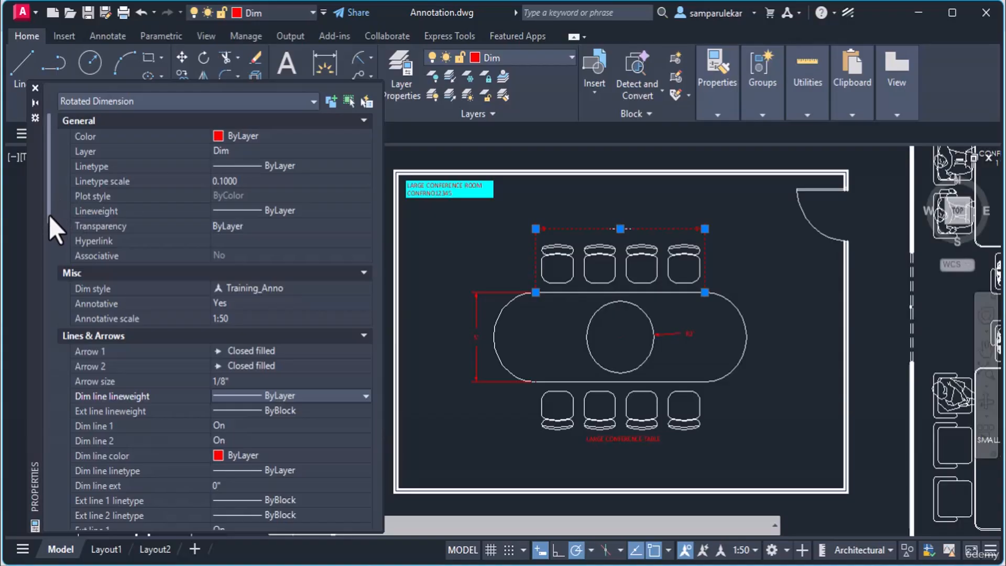
Step: Set the horizontal dimension's text height to 1/8" and check its display on the Layout1 sheet
left_click_drag(49, 216, 46, 289)
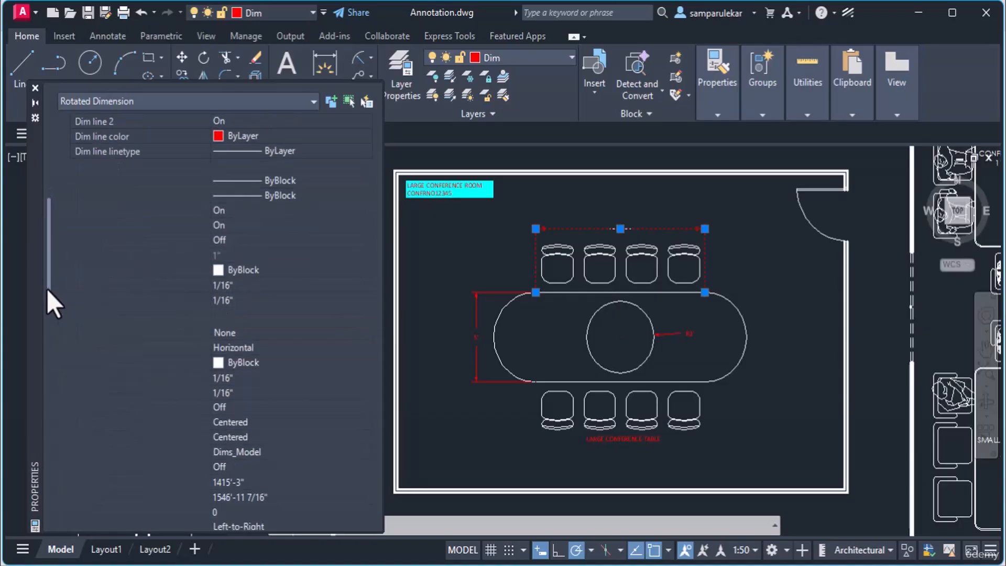
left_click(250, 379)
type("1/8")
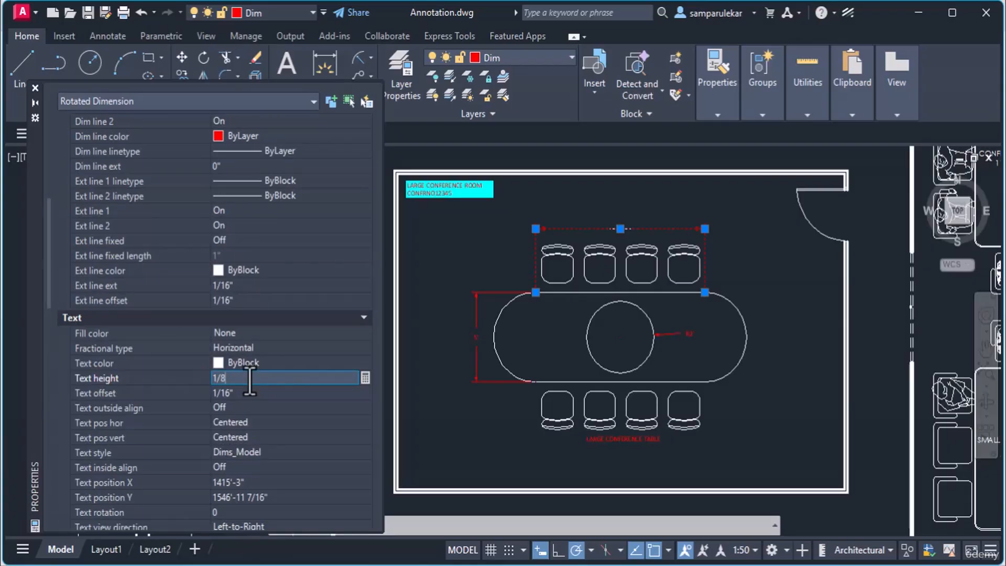
key("Return")
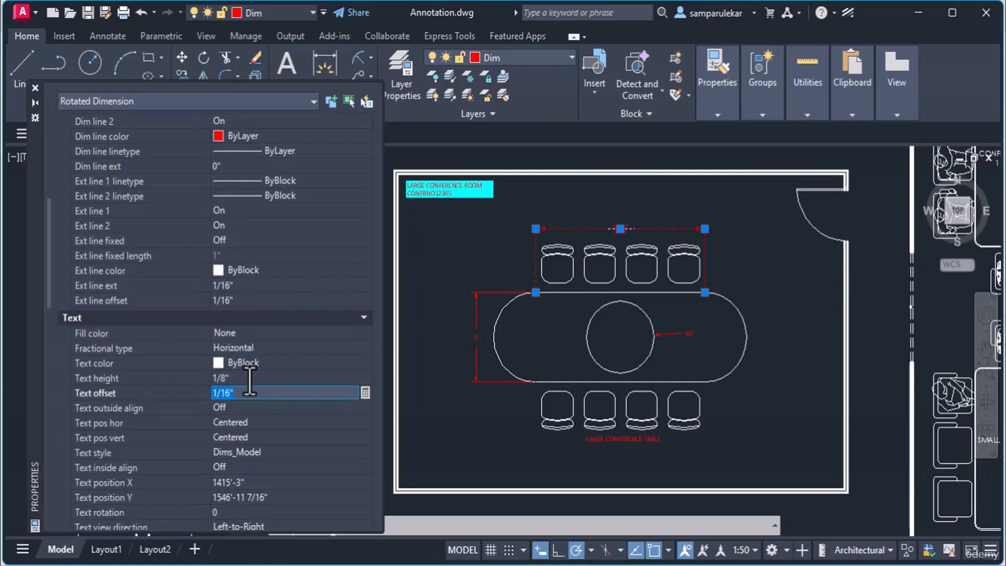
left_click(35, 87)
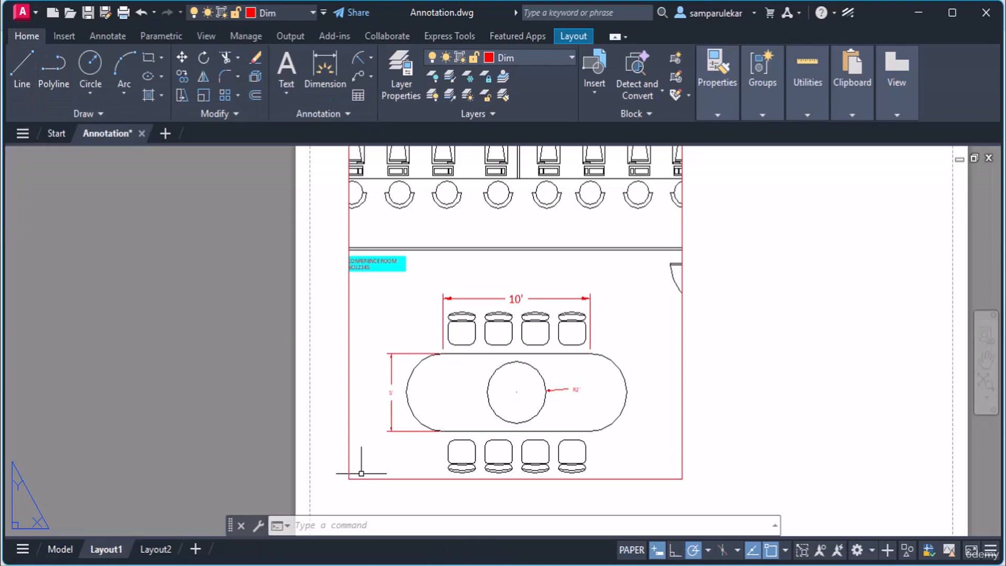
left_click(105, 550)
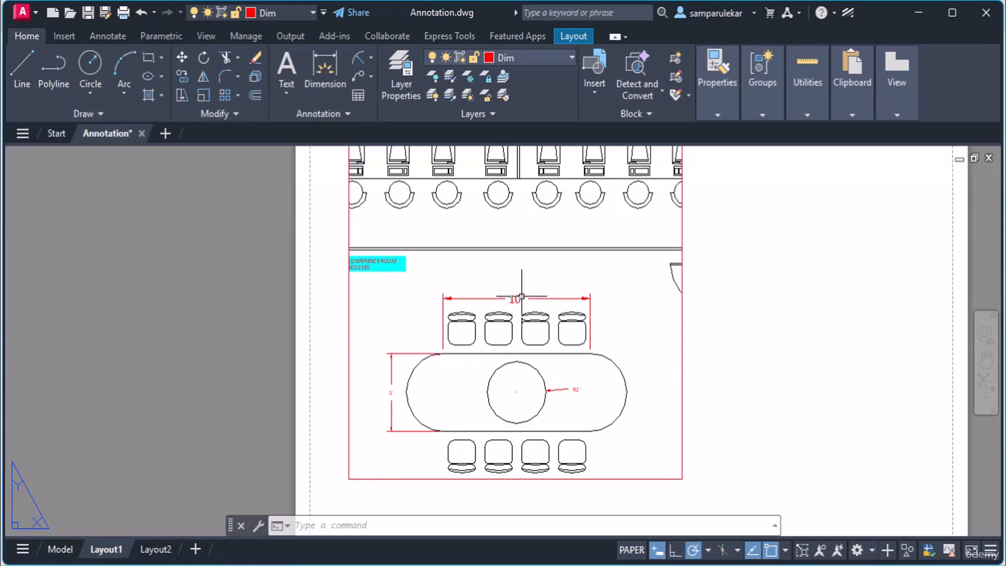
Step: In model space, set the arrow size of the table's vertical width dimension and the circle's radius dimension to 1/8"
left_click(60, 549)
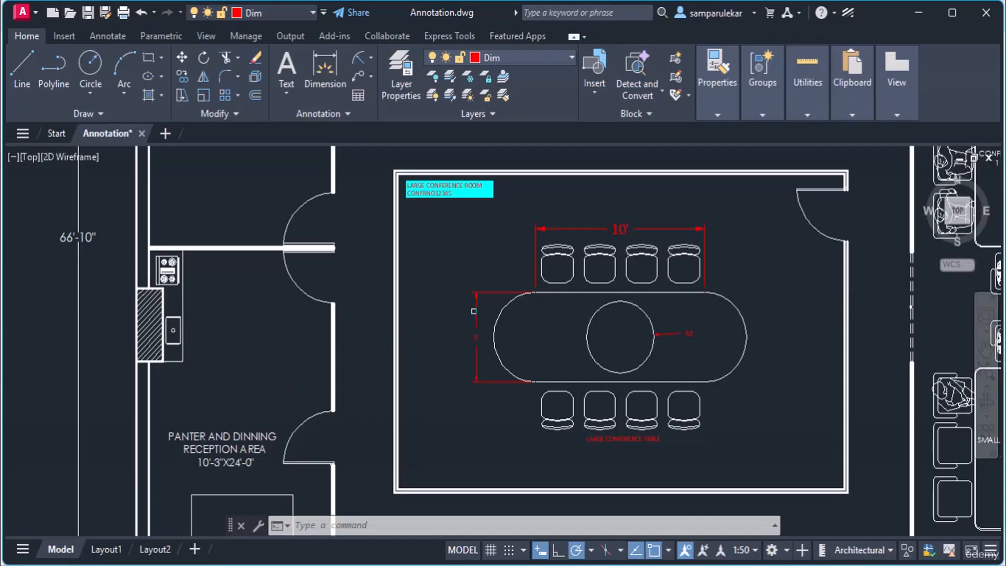
left_click(476, 316)
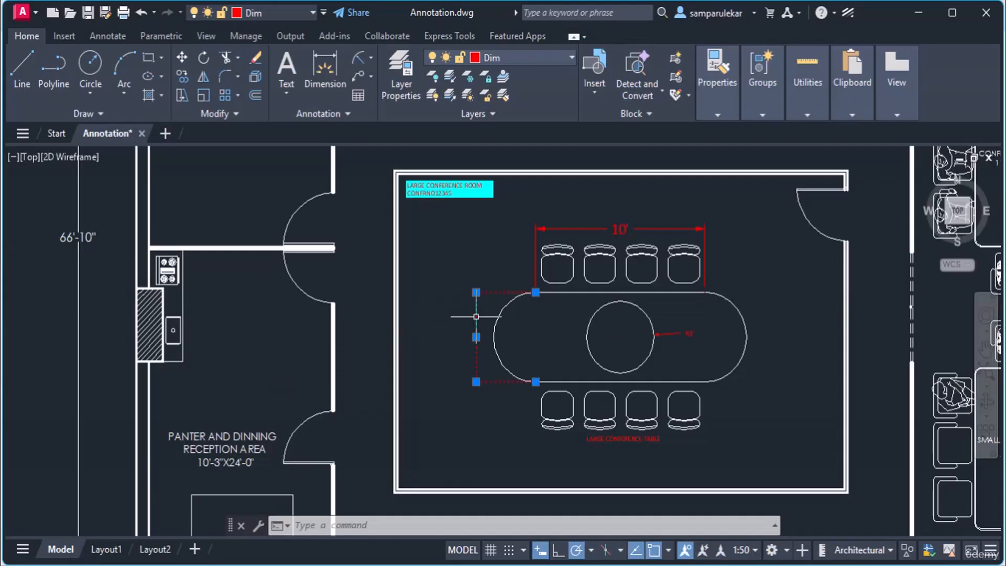
left_click(674, 334)
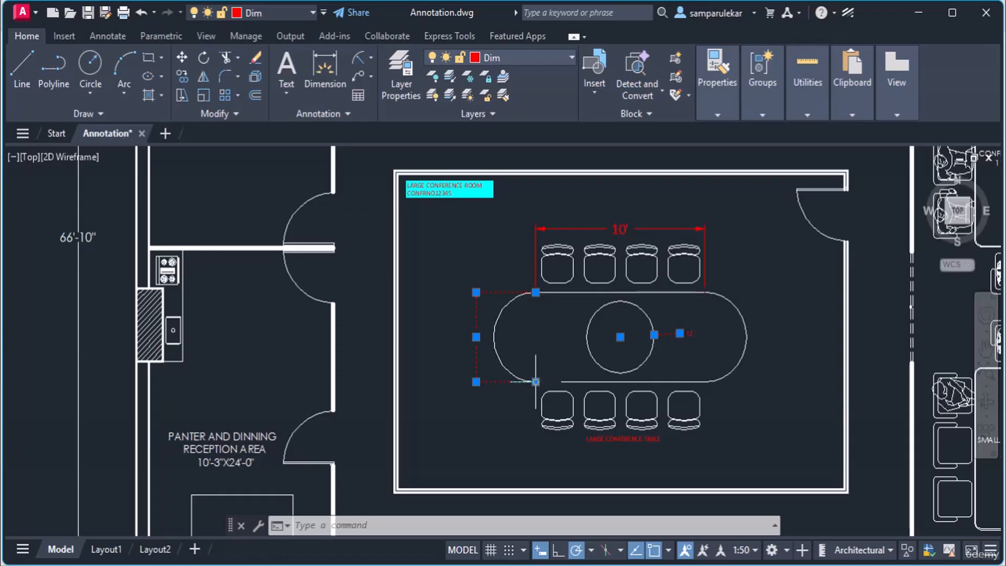
key("ctrl+1")
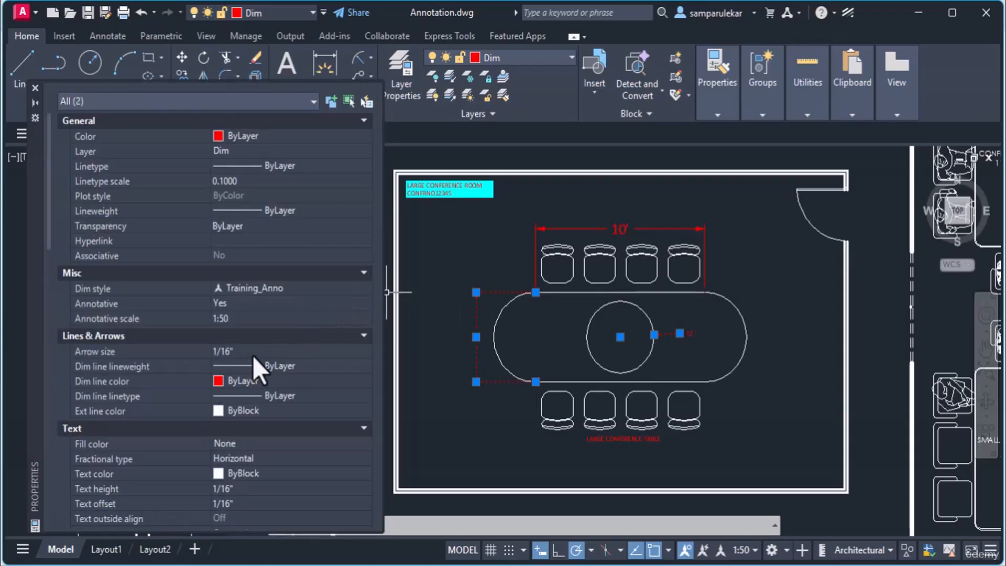
left_click(253, 357)
type("1/8")
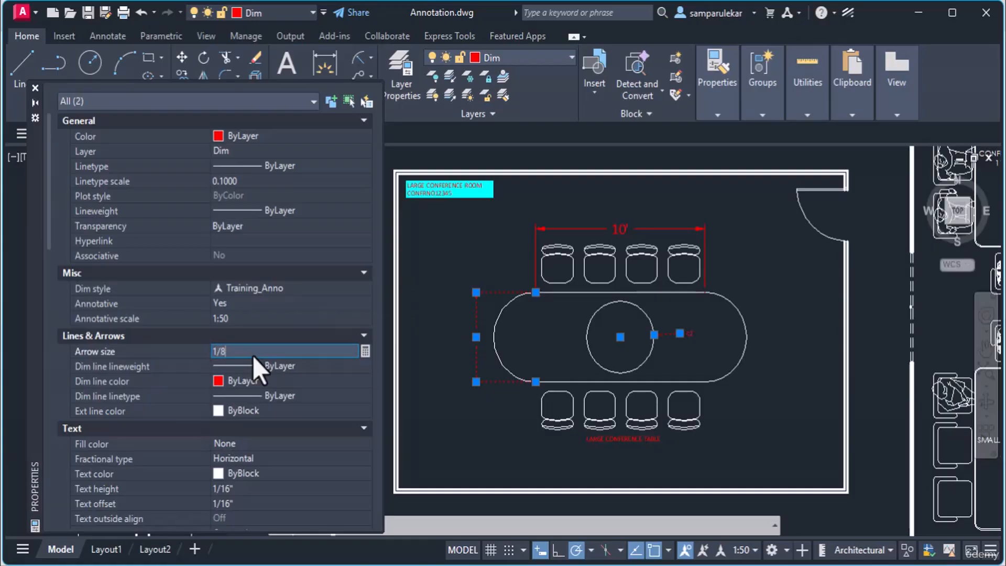
key("Tab")
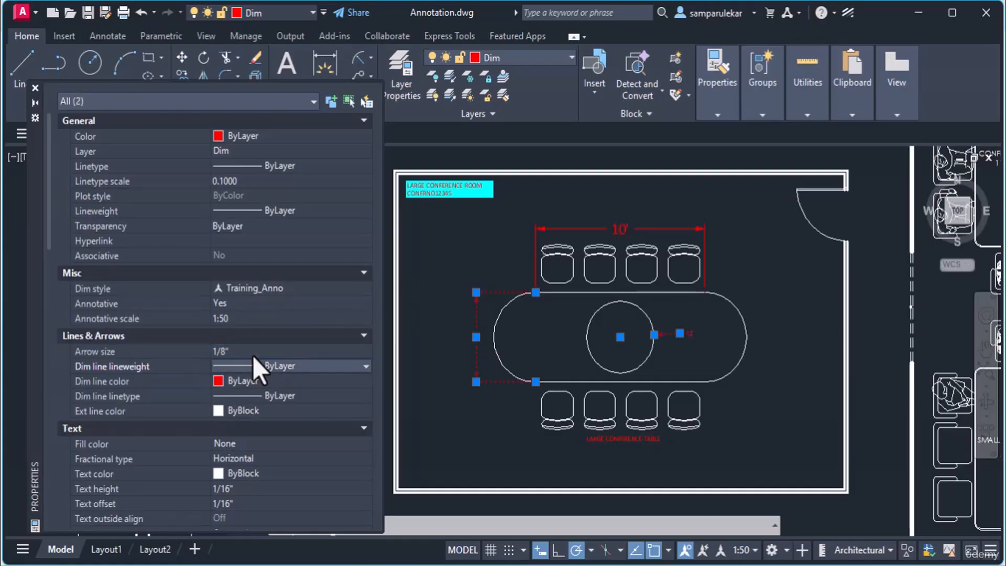
Step: Set the text height of the selected vertical and radius dimensions to 1/8" and clear the selection
scroll(250, 376, "down", 2)
left_click(241, 488)
type("1/")
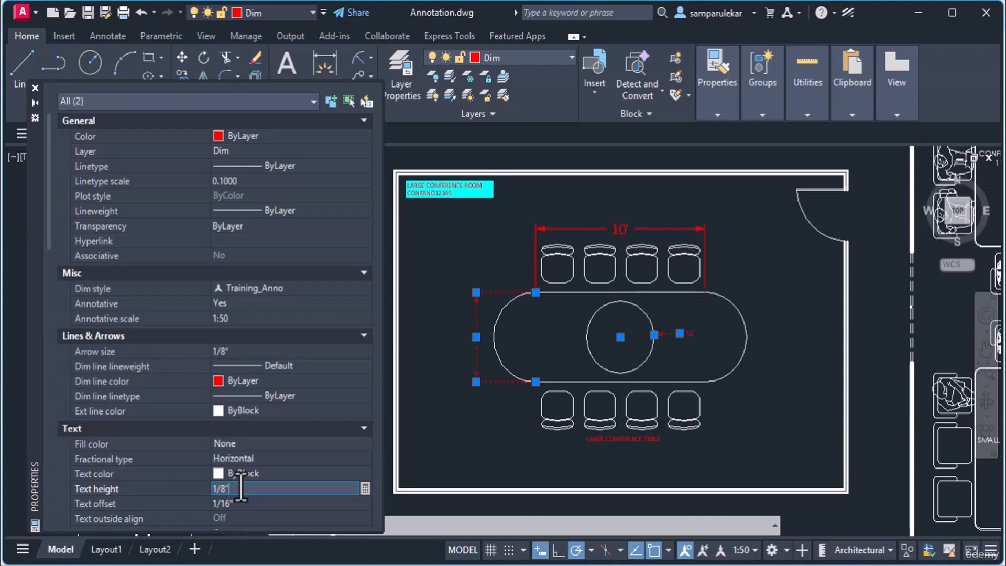
key("Tab")
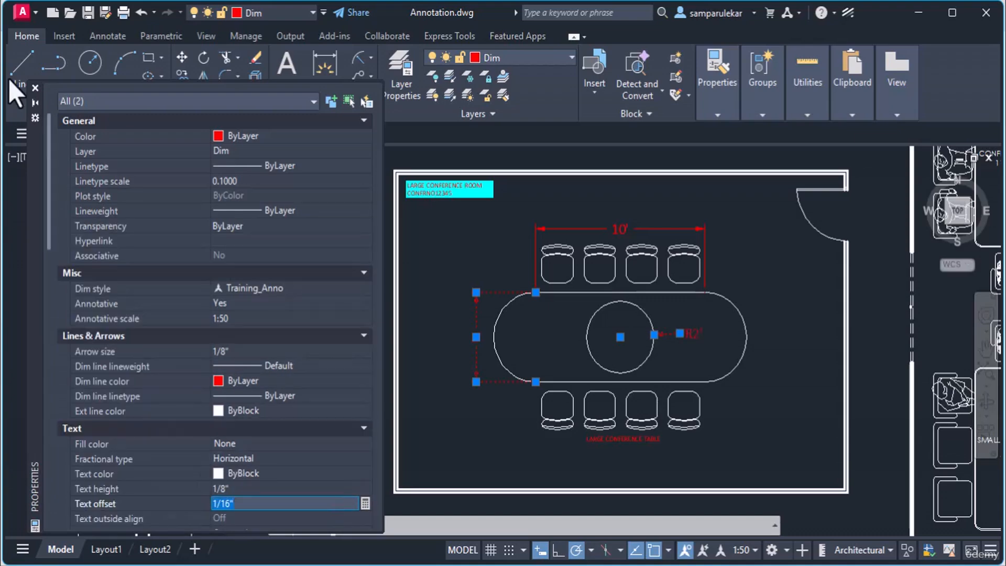
left_click(38, 88)
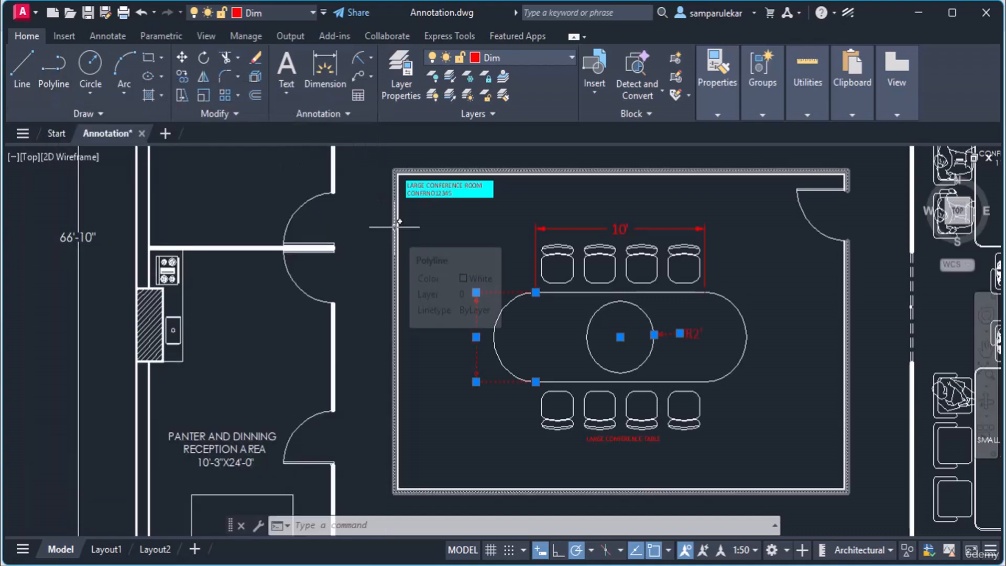
key("Escape")
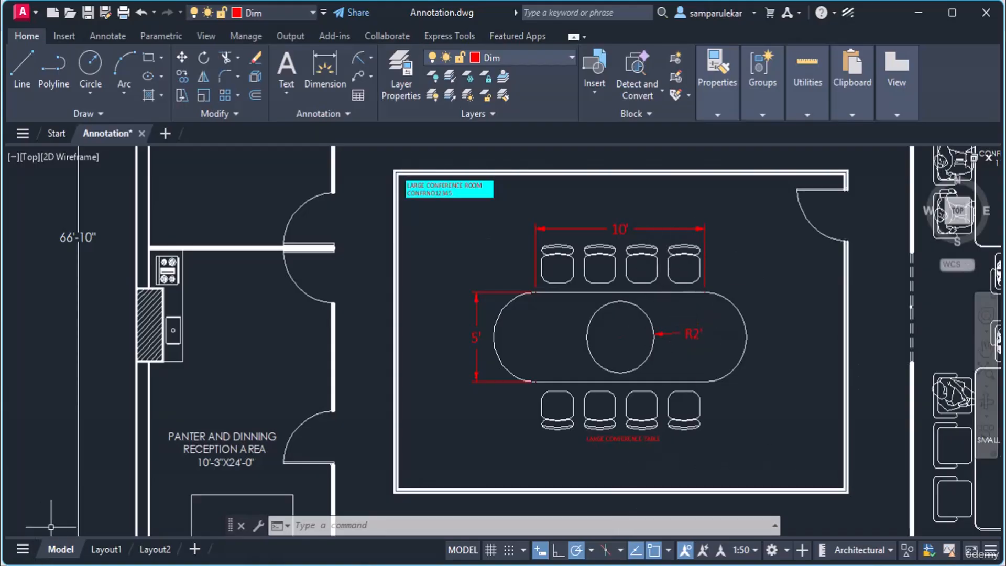
Step: Examine the resized conference table dimensions in the Layout1 viewport, both close up and at sheet level
left_click(97, 552)
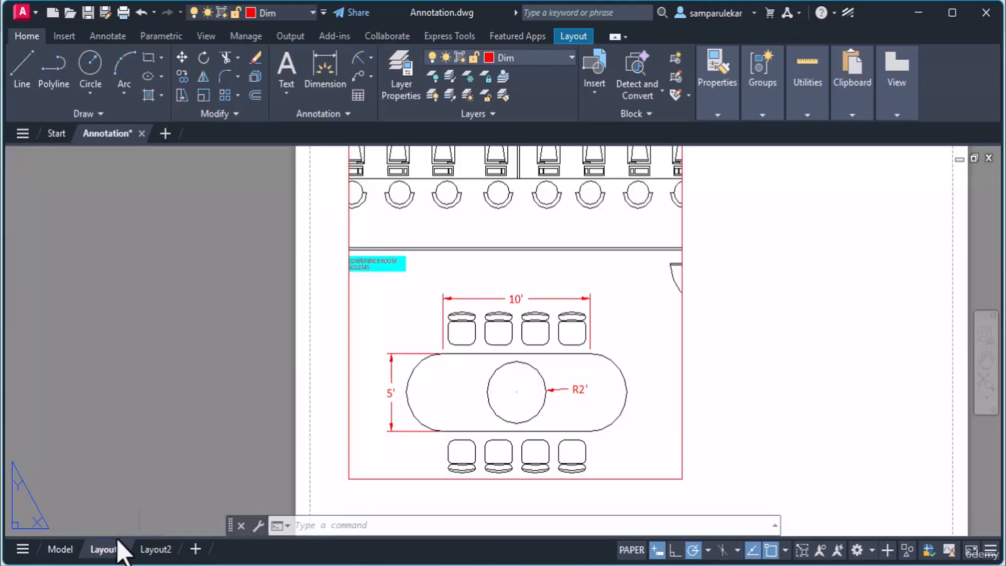
scroll(574, 409, "down", 2)
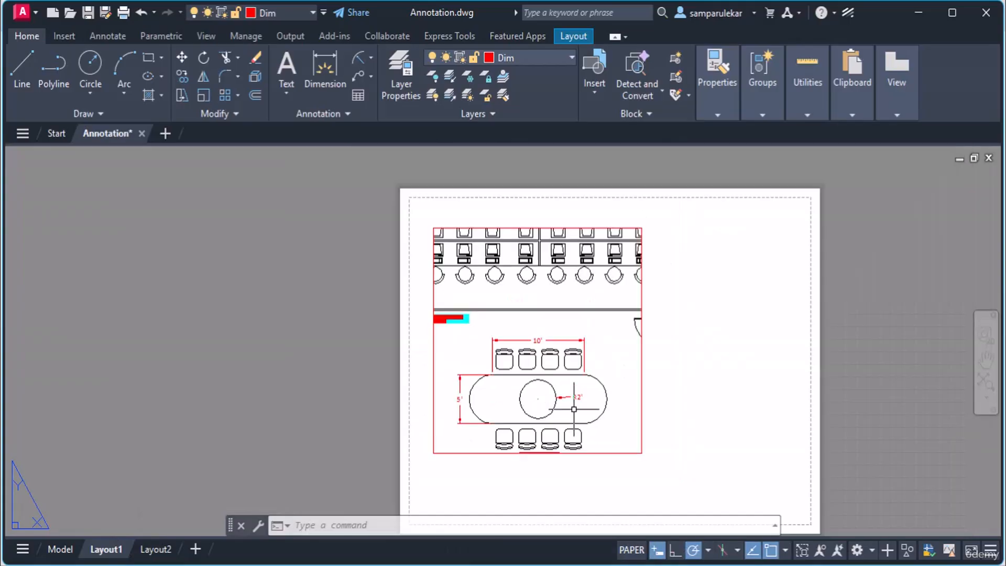
scroll(562, 424, "up", 2)
middle_click_drag(559, 423, 576, 385)
scroll(575, 385, "down", 2)
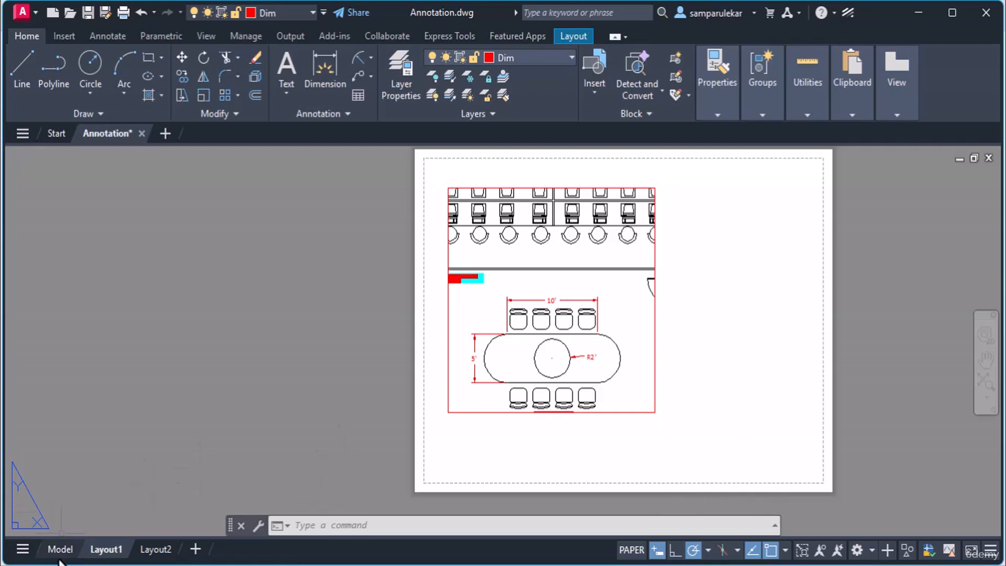
Step: In model space, set the current annotation scale to 1:100
left_click(61, 555)
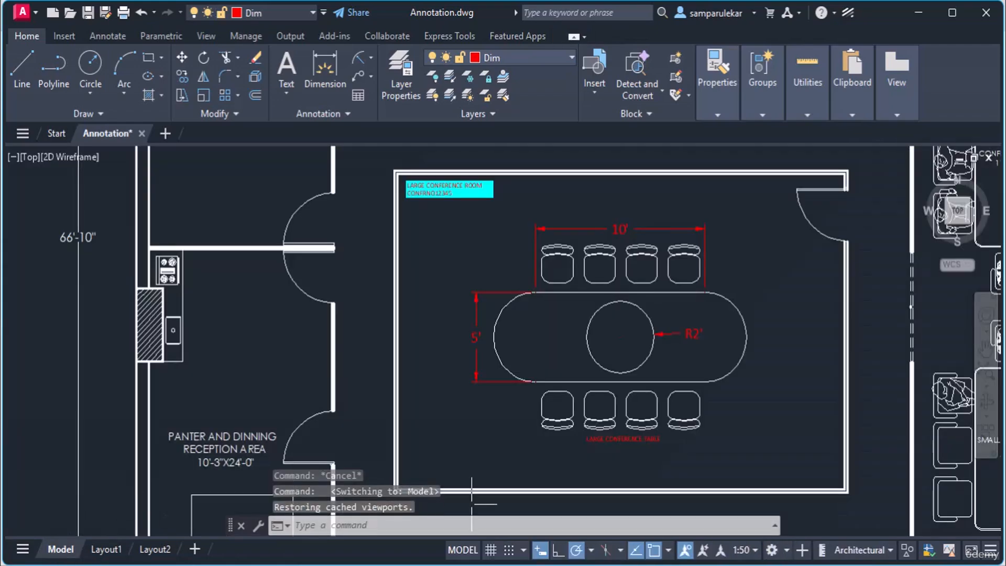
left_click(754, 551)
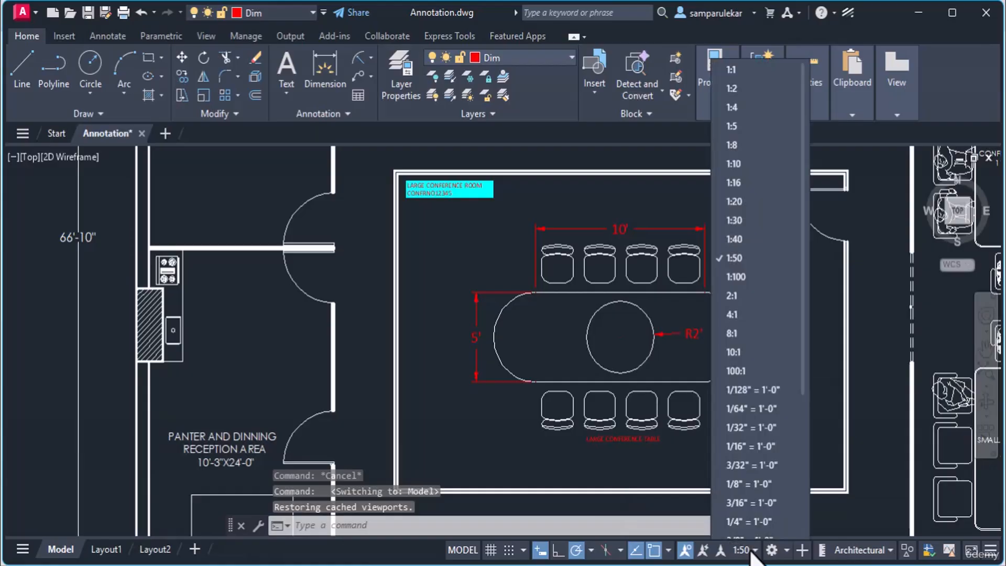
left_click(739, 282)
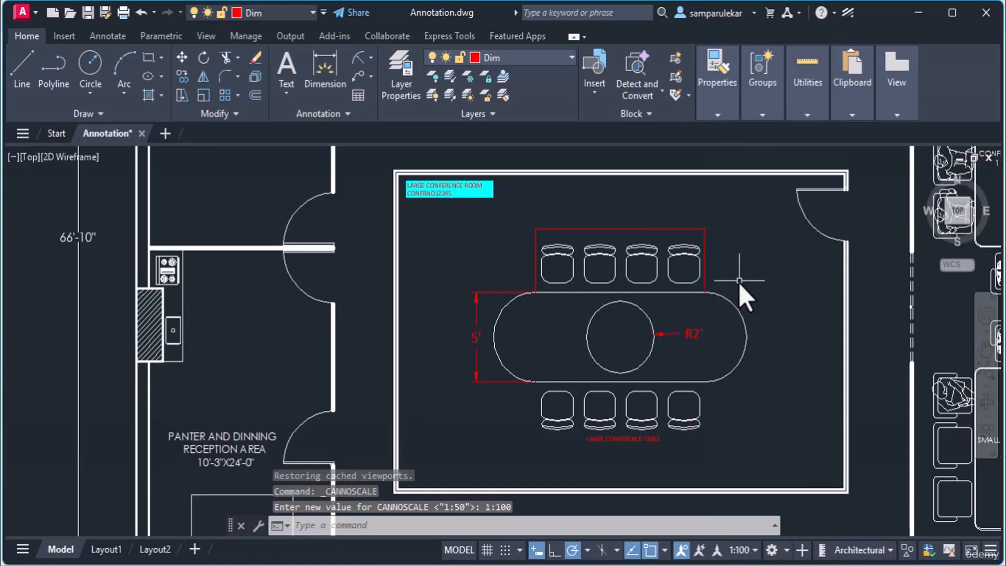
Step: Set the Layout1 viewport's scale to 1:100 and inspect the conference table in it
left_click(106, 550)
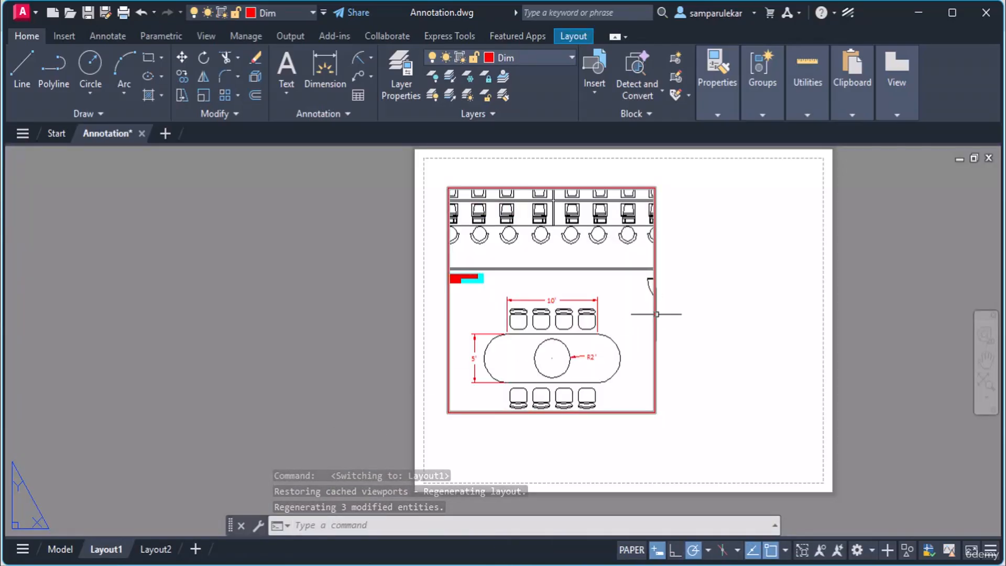
left_click(658, 311)
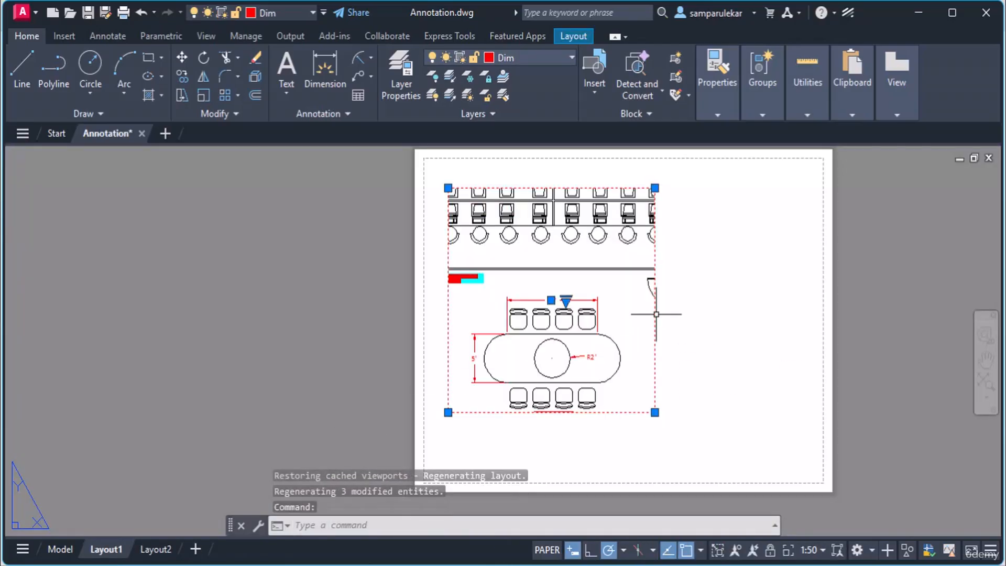
left_click(810, 550)
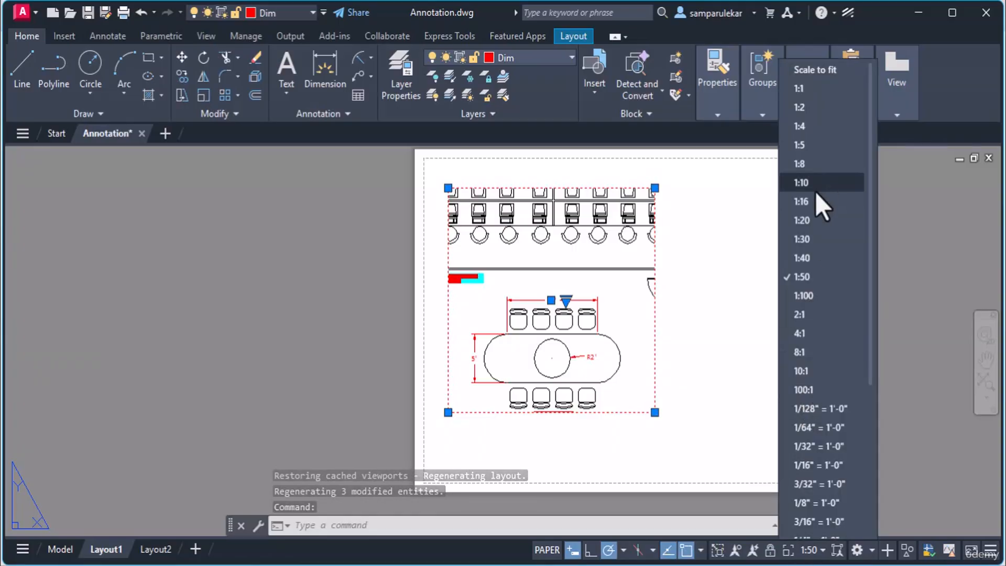
left_click(816, 295)
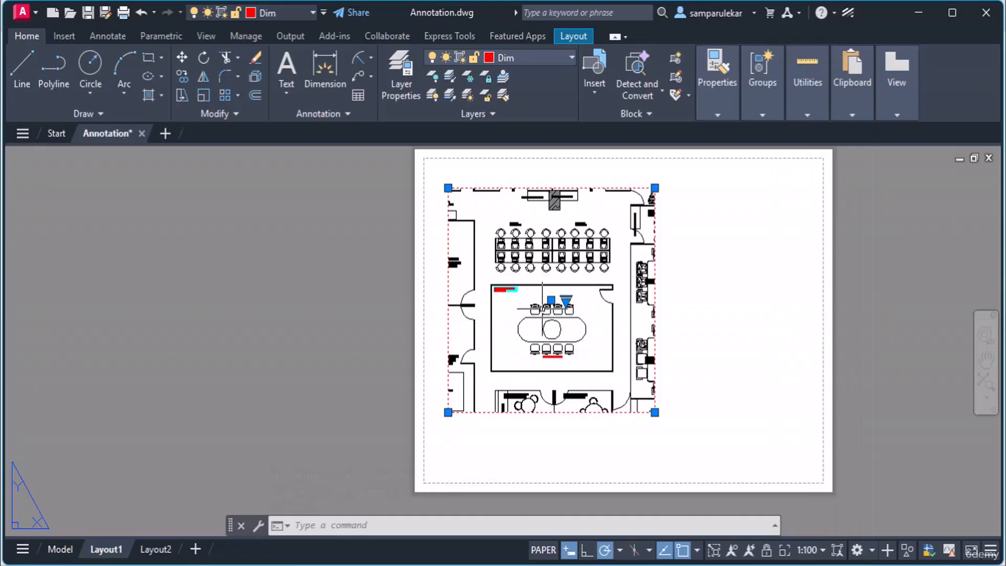
scroll(542, 309, "up", 4)
scroll(543, 309, "up", 2)
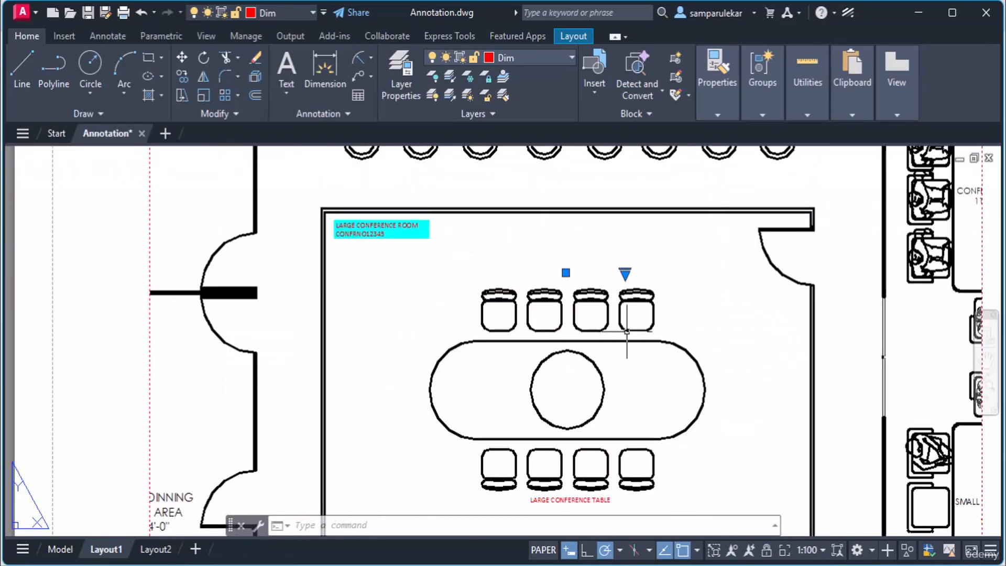
scroll(608, 340, "down", 5)
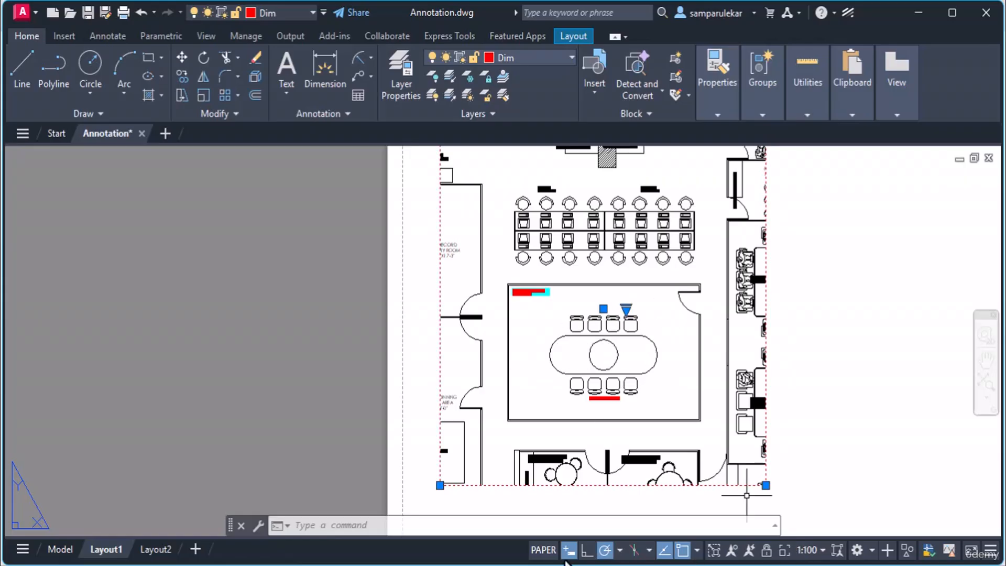
Step: In model space, add the 1:100 scale to the object scale list of the three conference table dimensions
left_click(59, 550)
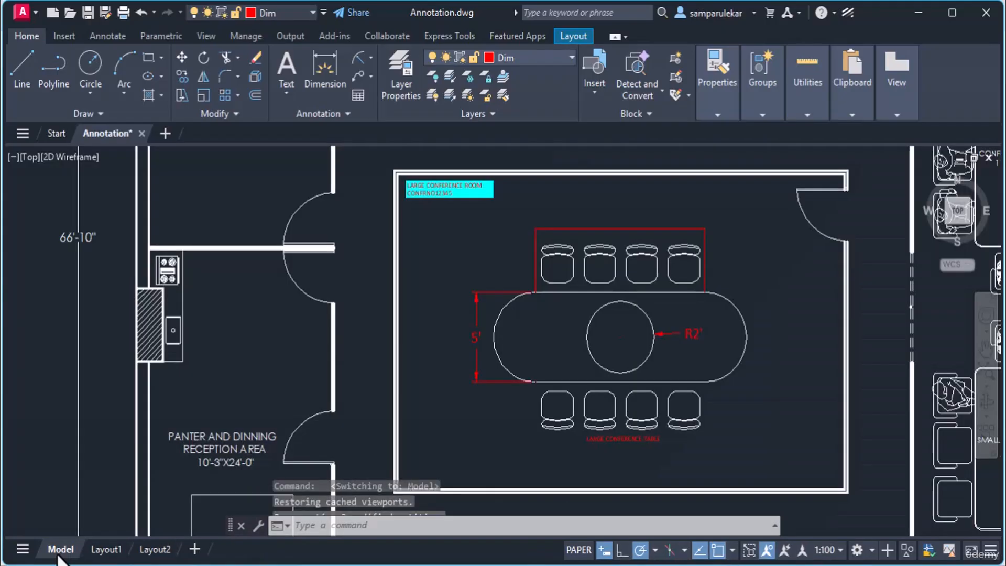
left_click(591, 228)
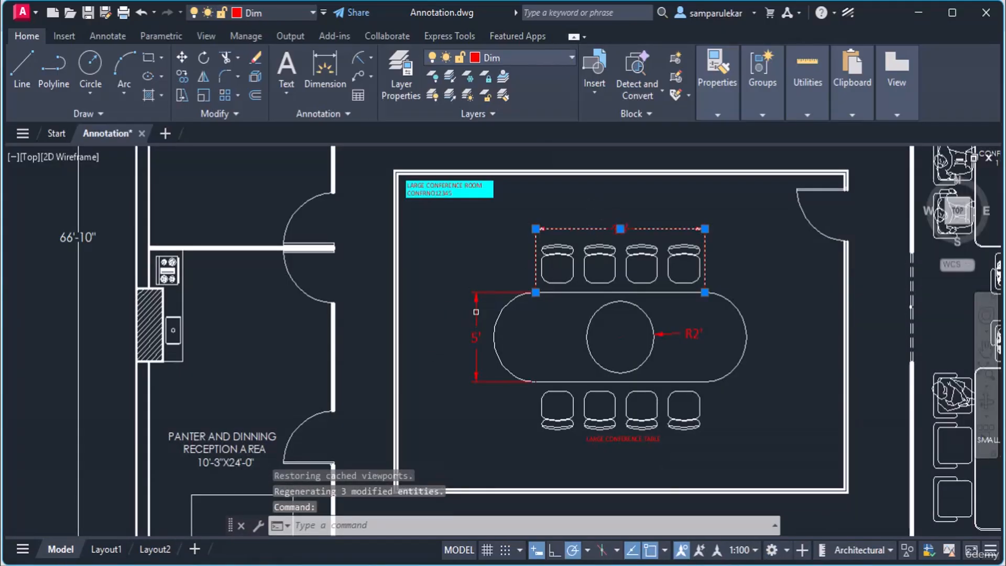
left_click(477, 312)
left_click(688, 332)
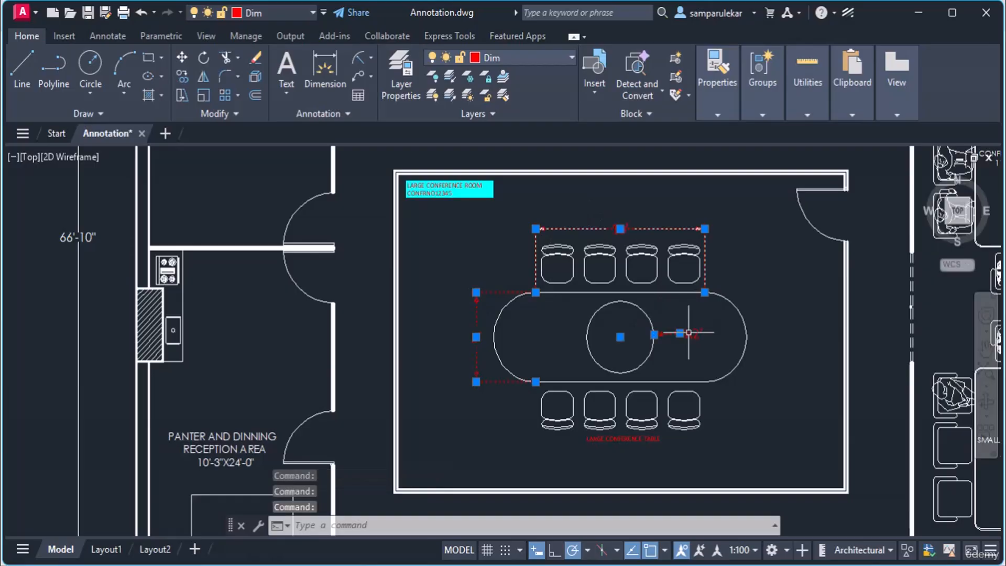
key("ctrl+1")
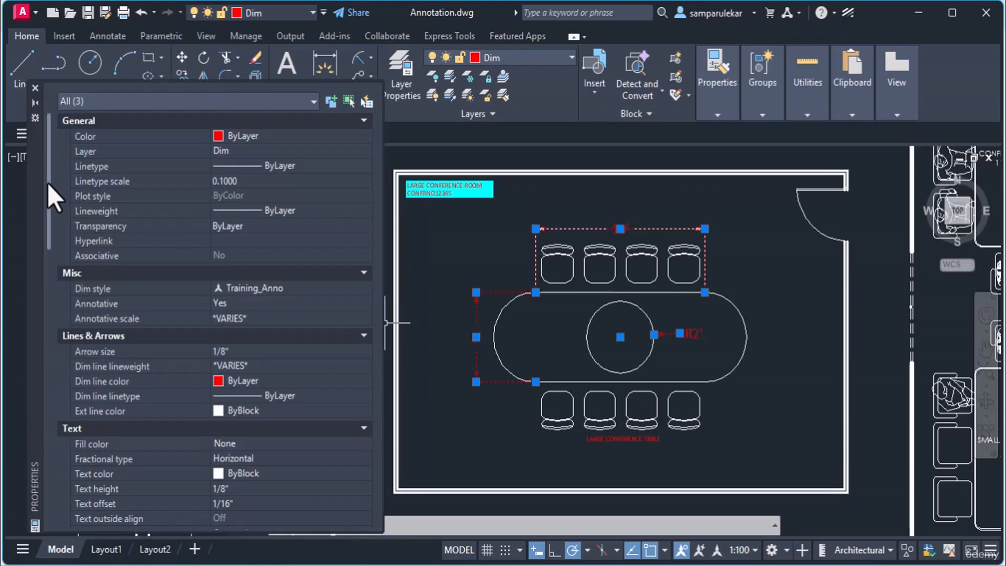
left_click_drag(49, 185, 49, 197)
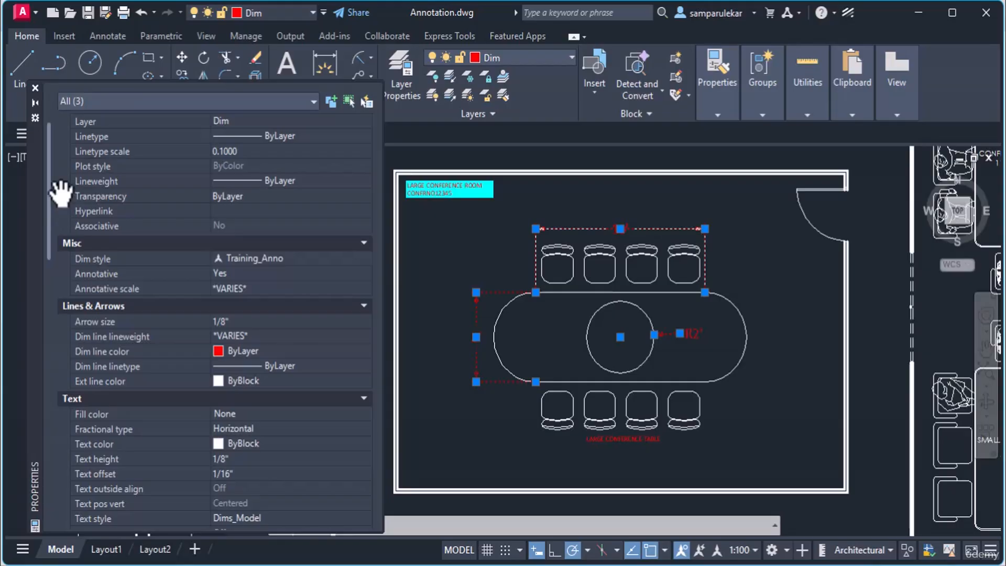
left_click(261, 291)
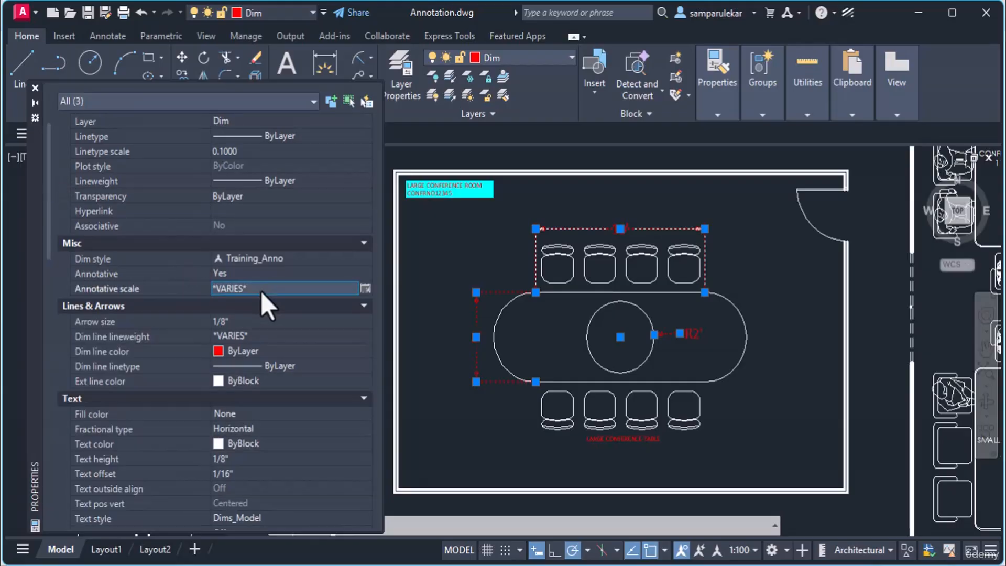
left_click(366, 289)
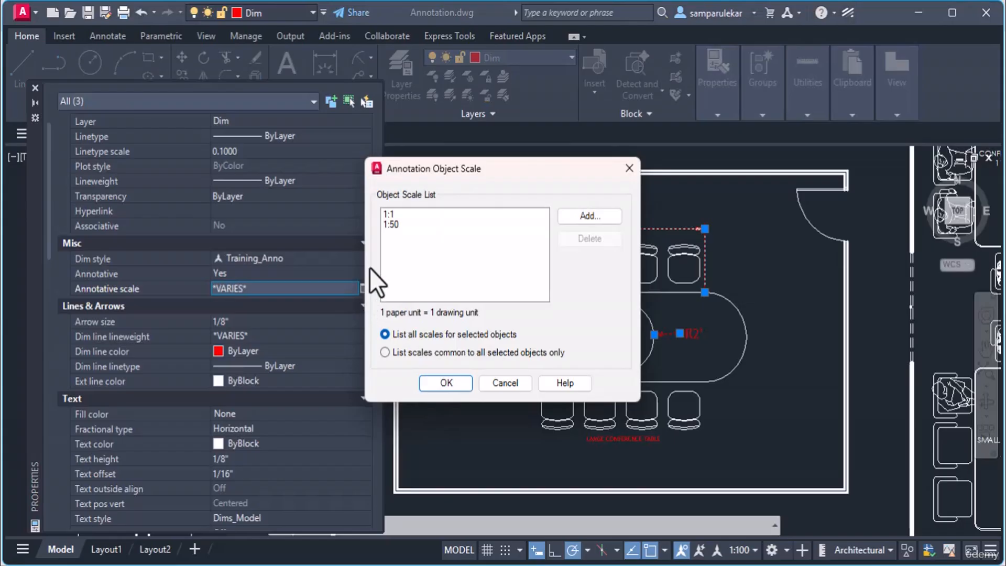
left_click(602, 222)
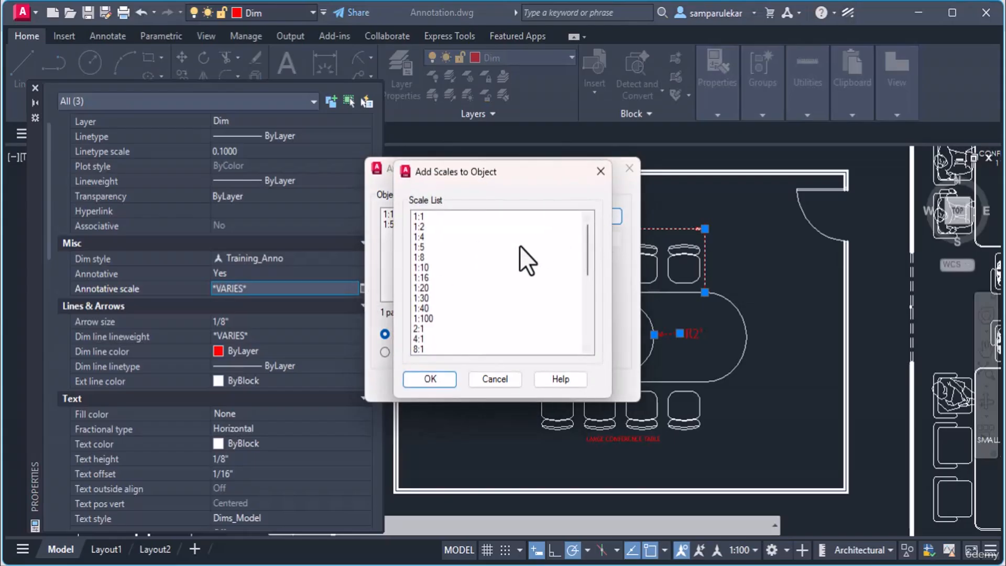
left_click(429, 317)
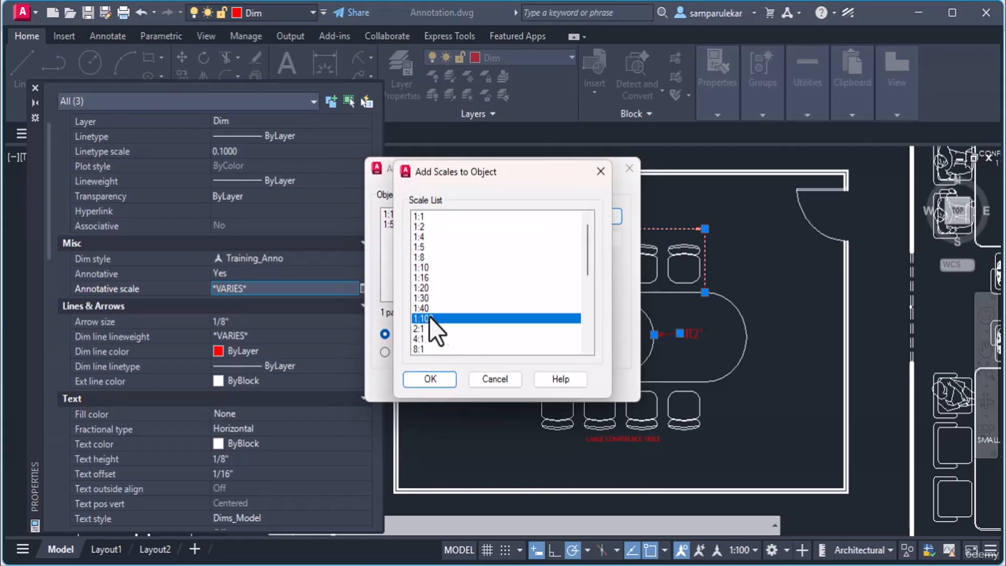
left_click(445, 379)
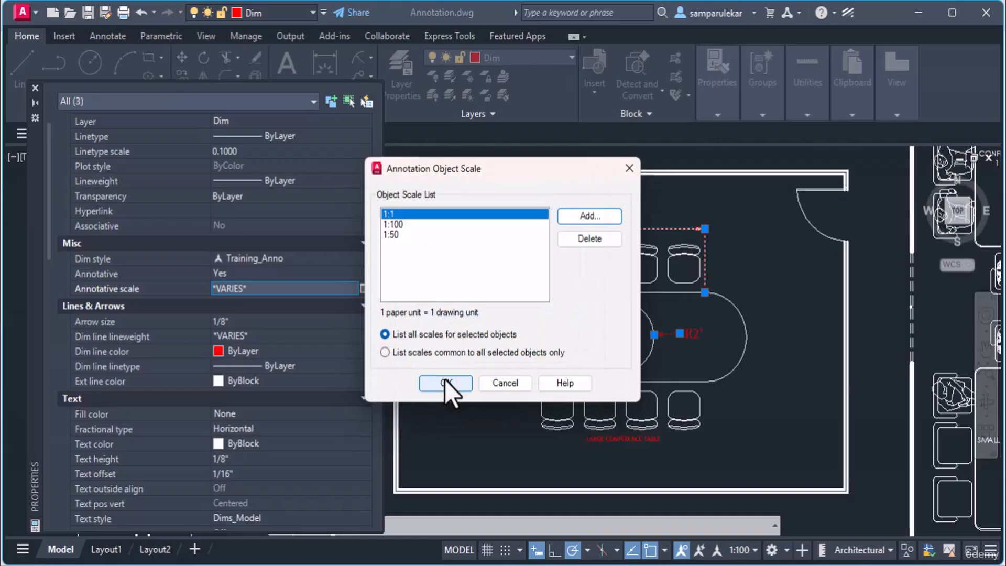
left_click(408, 223)
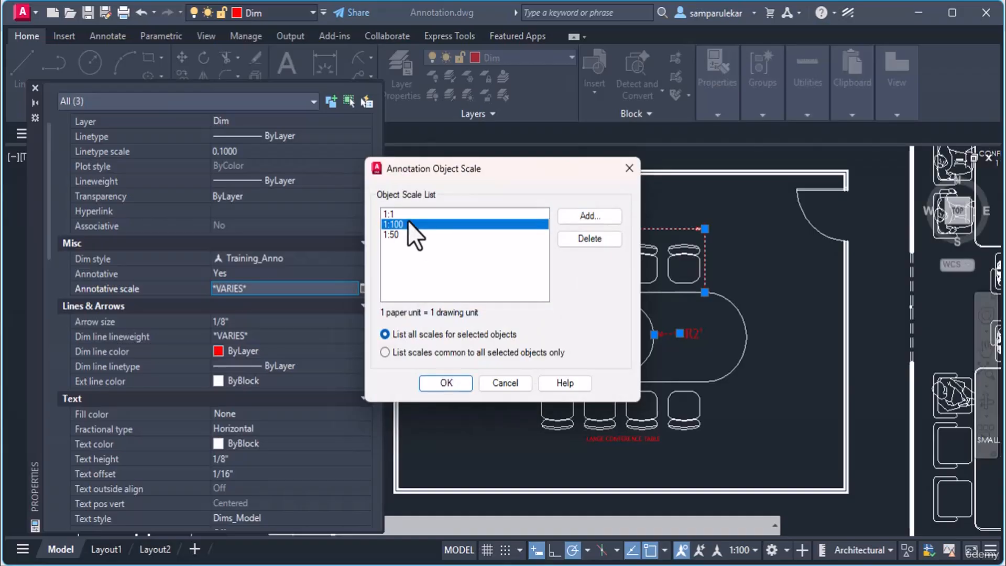
left_click(446, 383)
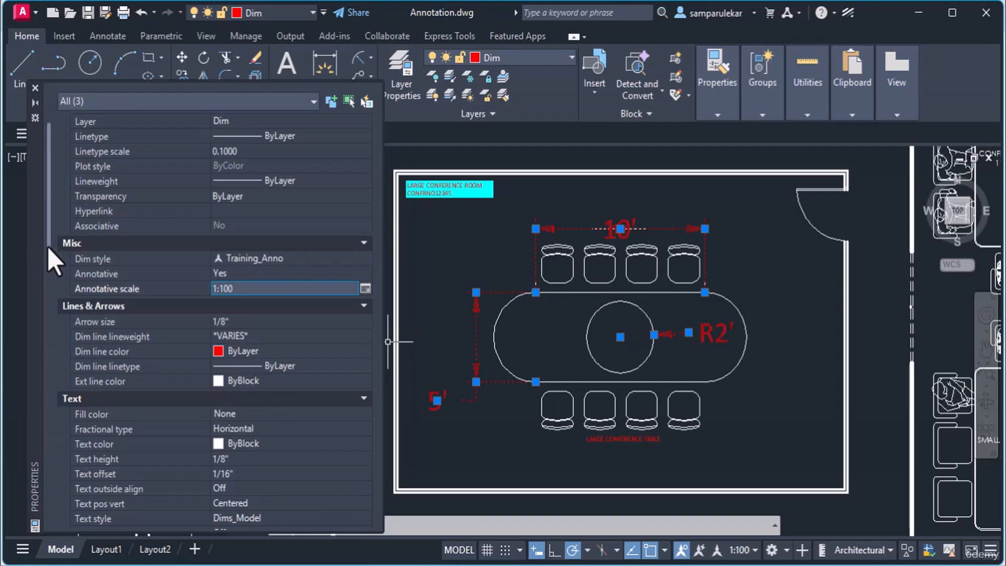
Step: Set both the arrow size and the text height of the three selected dimensions to 1/16"
left_click_drag(48, 246, 53, 254)
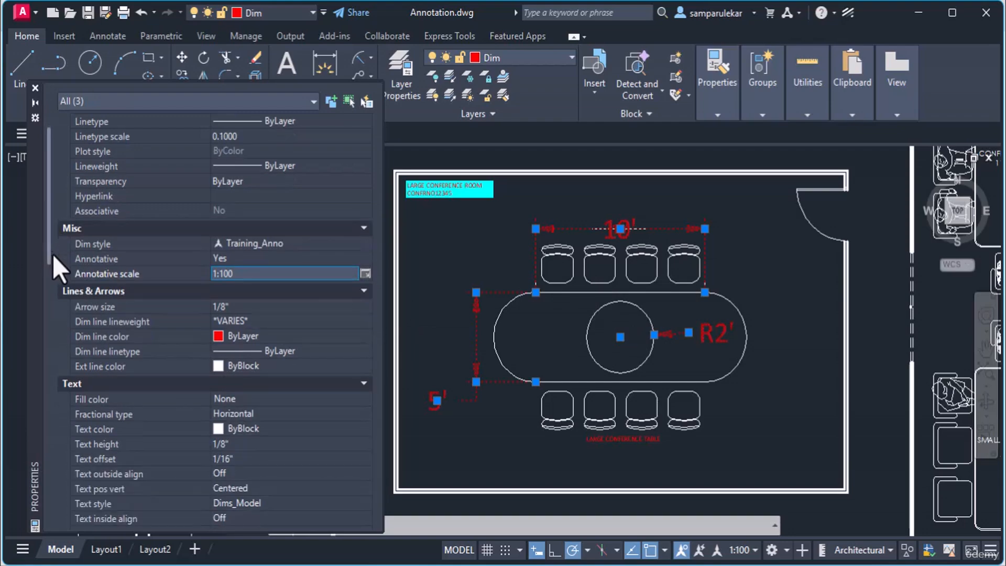
left_click(250, 308)
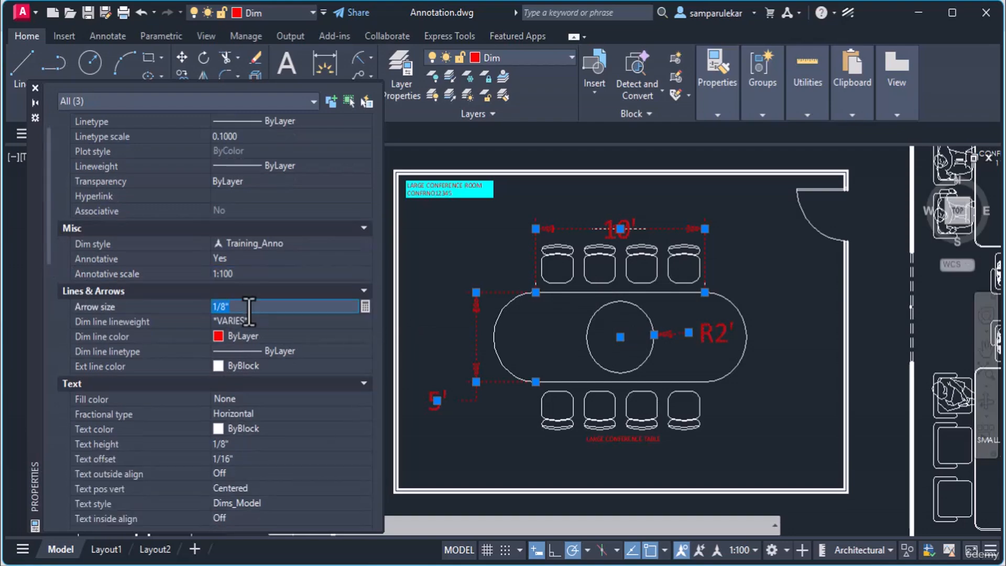
type("16")
left_click(249, 317)
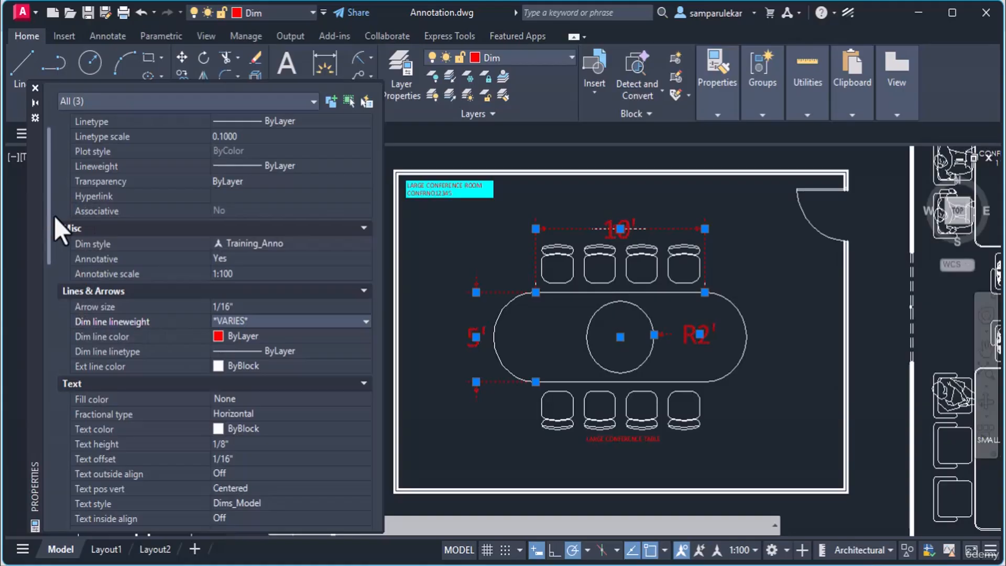
scroll(54, 216, "down", 3)
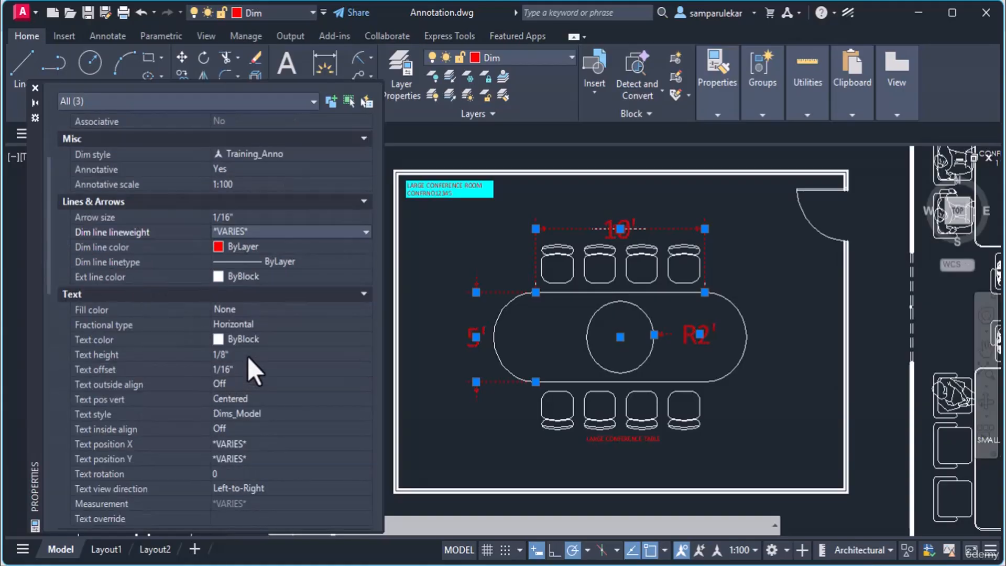
left_click(248, 357)
type("1/16")
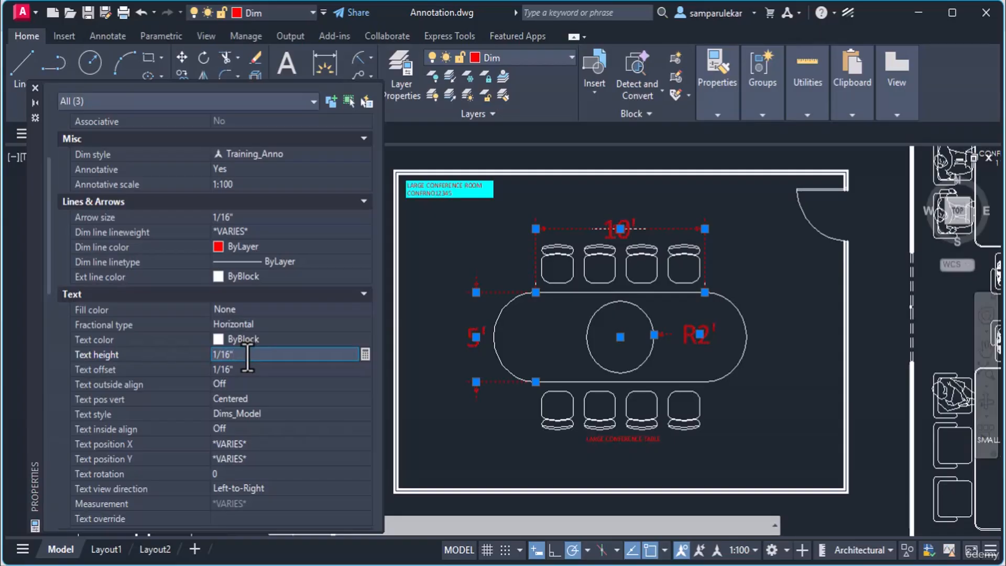
left_click(248, 369)
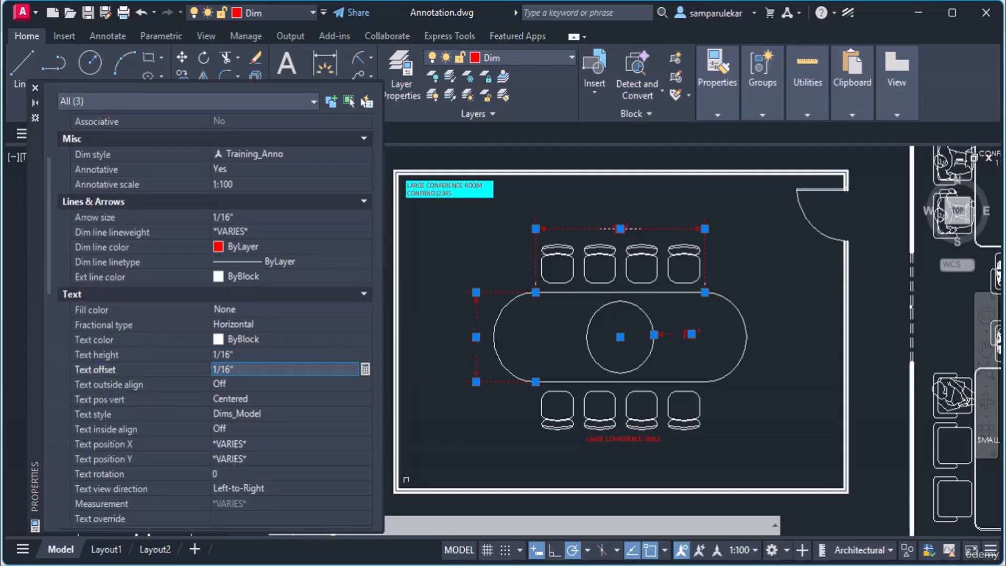
Step: Check the conference table dimensions in the Layout1 viewport, close the object properties, and return to model space
left_click(103, 549)
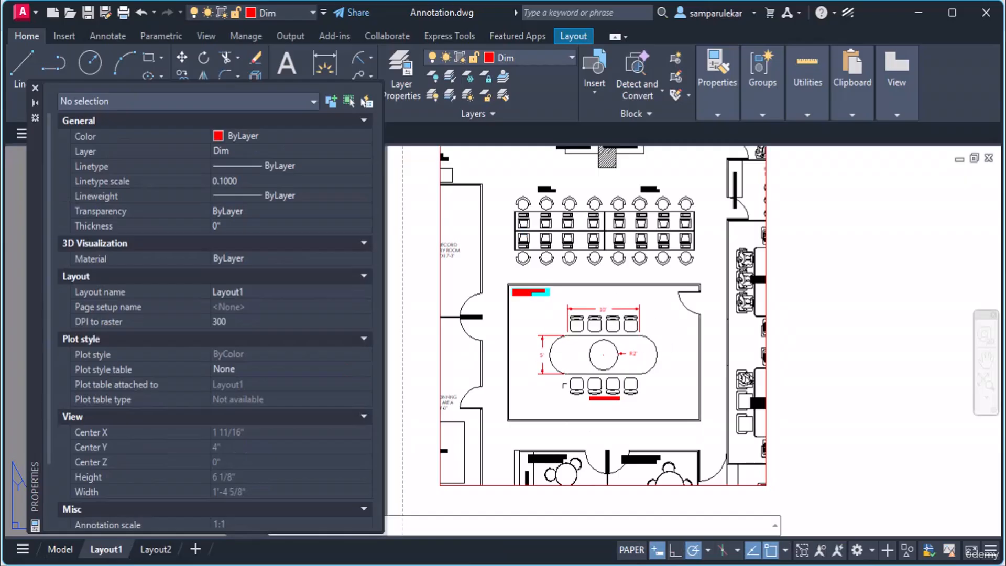
left_click(35, 88)
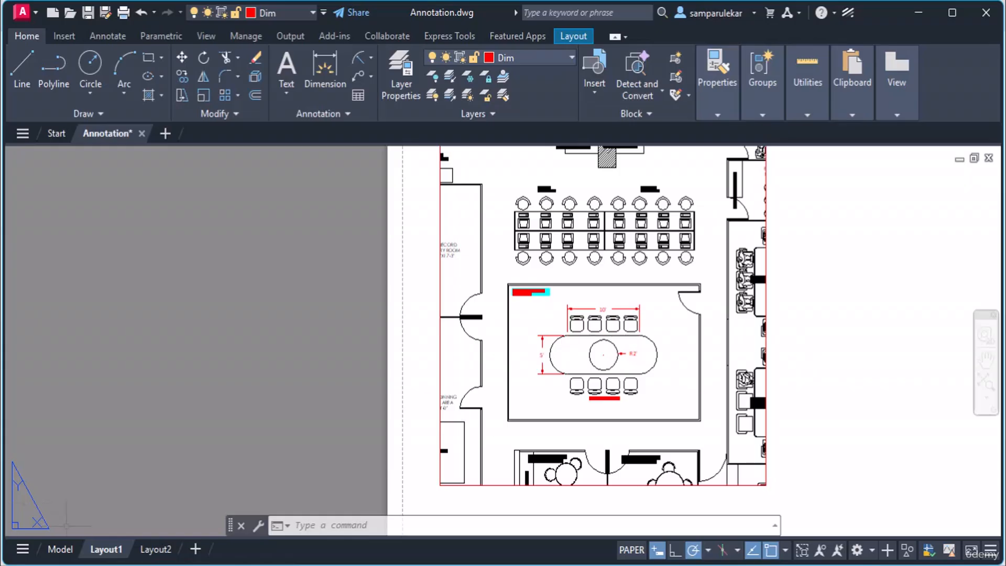
left_click(59, 549)
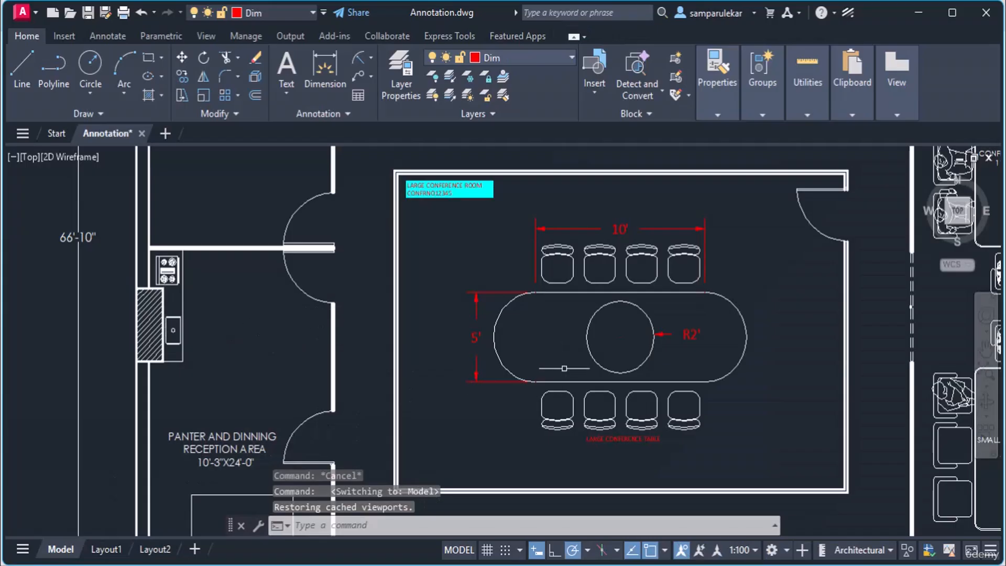
Step: Examine the room labels and dimensions across the floor plan, from the cabins and lobby down to the large conference room
scroll(565, 368, "down", 2)
scroll(565, 368, "down", 1)
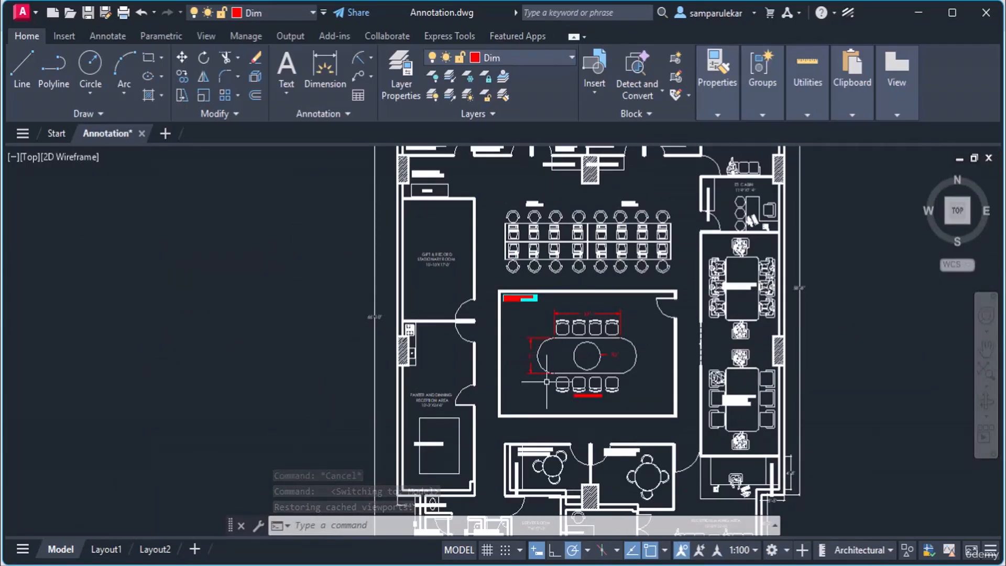
middle_click_drag(567, 324, 530, 462)
scroll(474, 236, "up", 5)
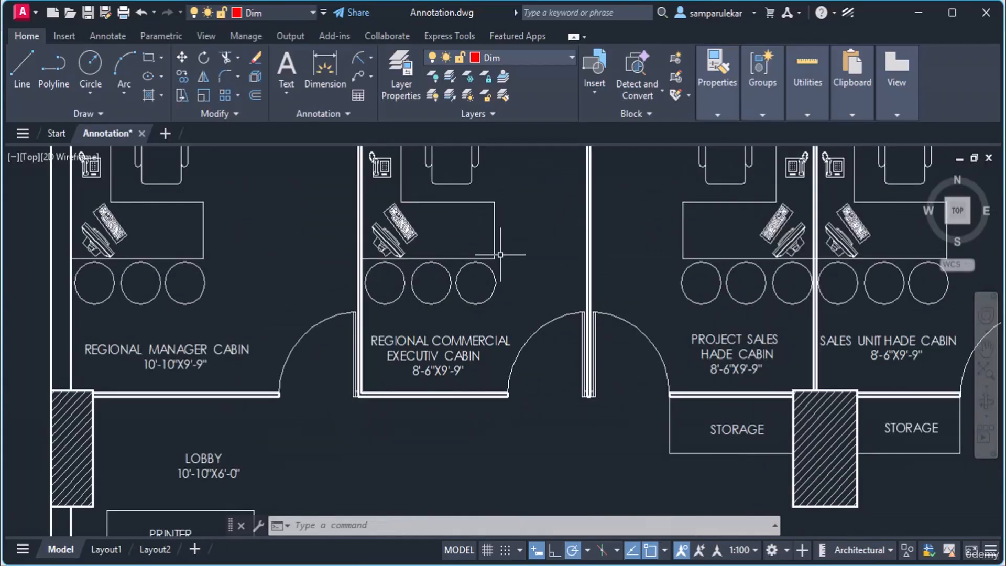
middle_click_drag(500, 254, 540, 18)
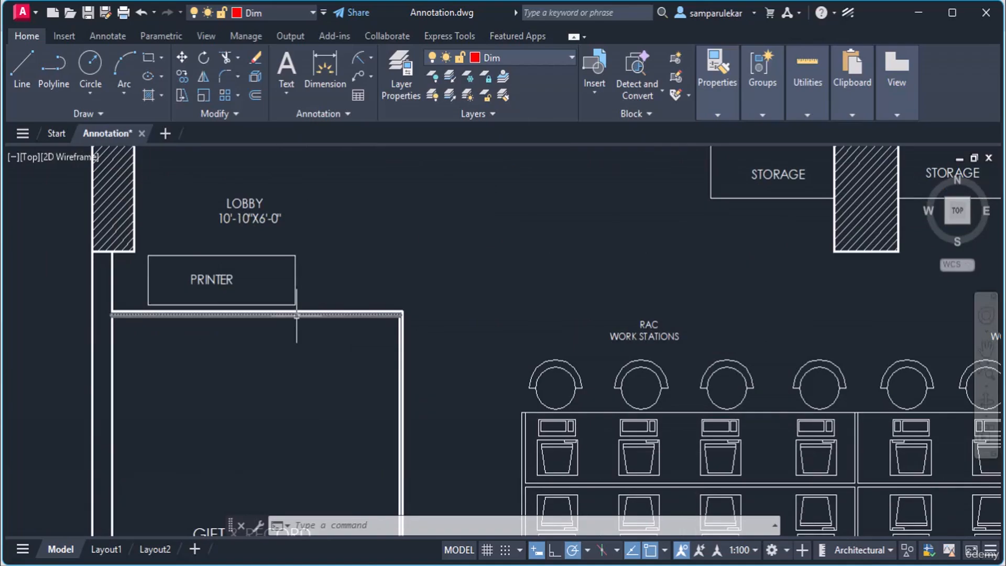
mouse_move(420, 362)
middle_mouse_down()
mouse_move(464, 113)
mouse_move(490, 49)
middle_mouse_up()
scroll(522, 319, "down", 2)
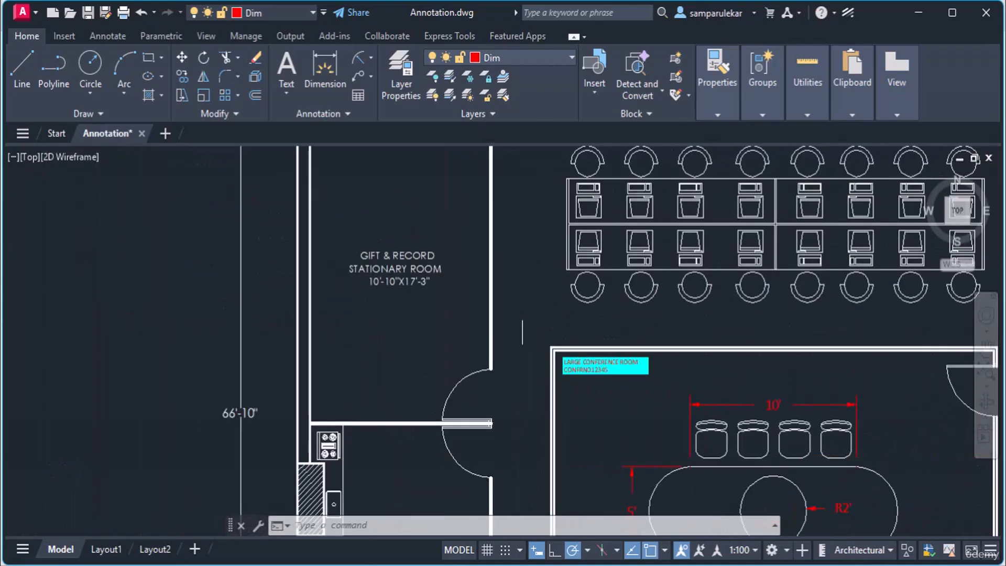
middle_click_drag(412, 410, 411, 261)
scroll(412, 267, "up", 5)
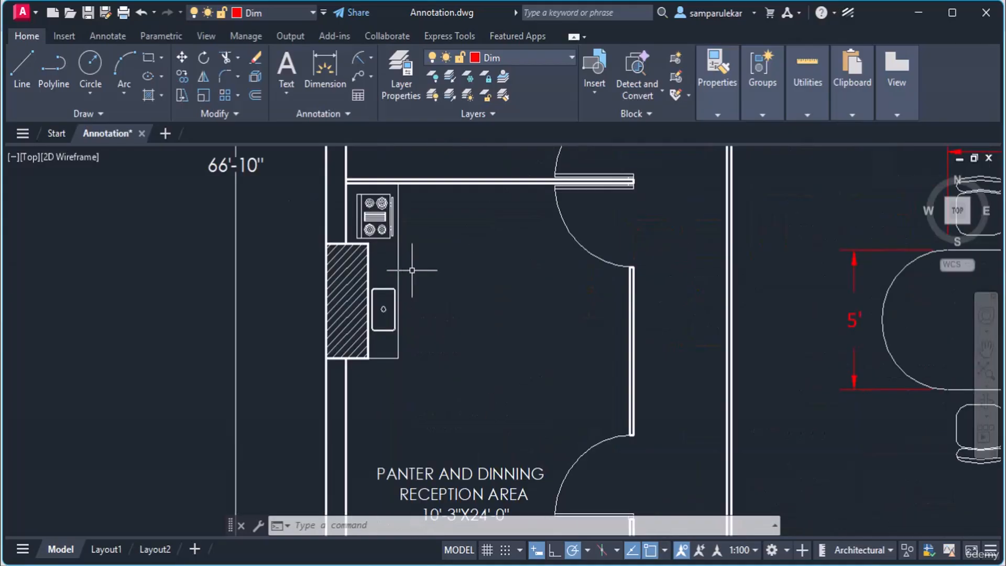
scroll(412, 271, "down", 4)
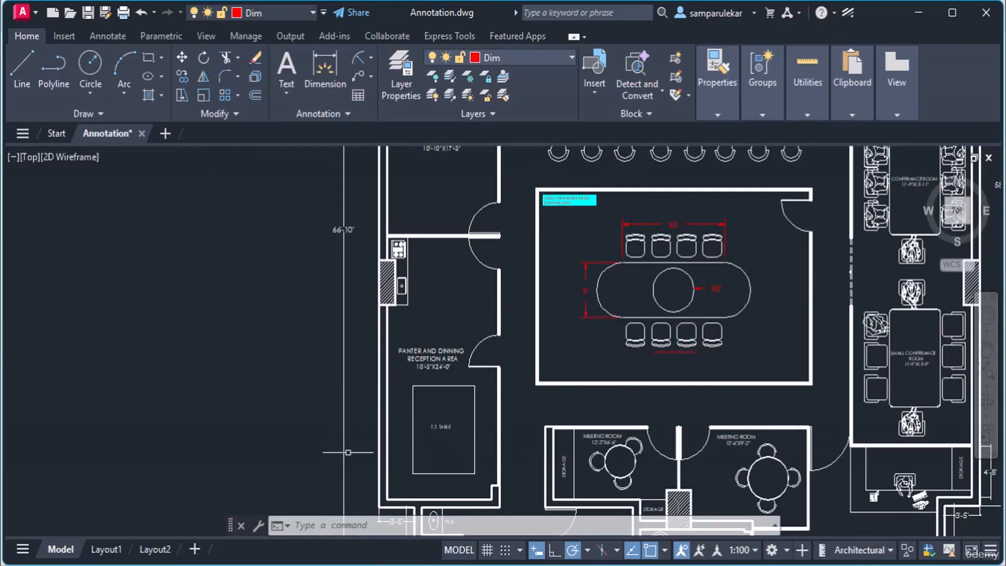
middle_click_drag(567, 358, 365, 433)
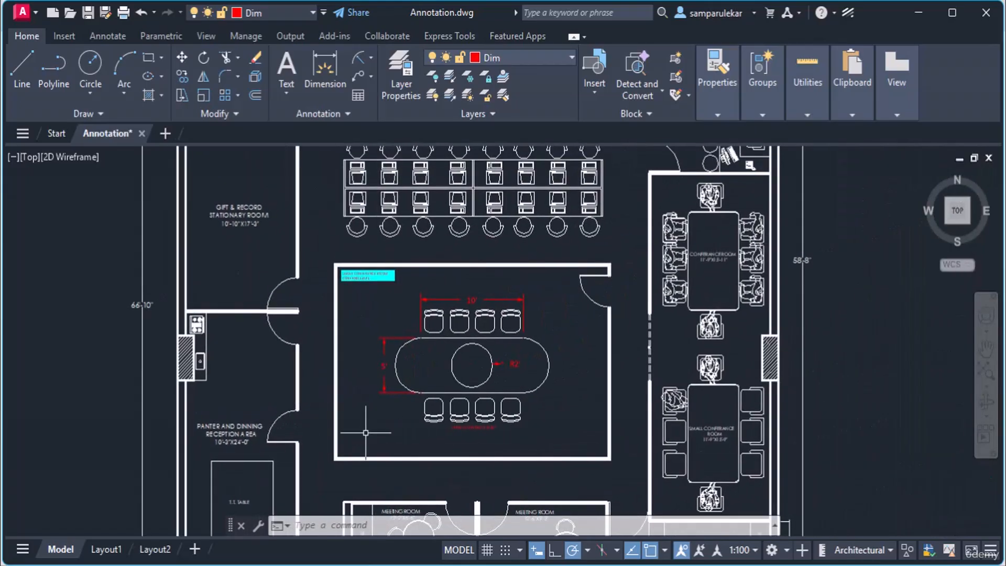